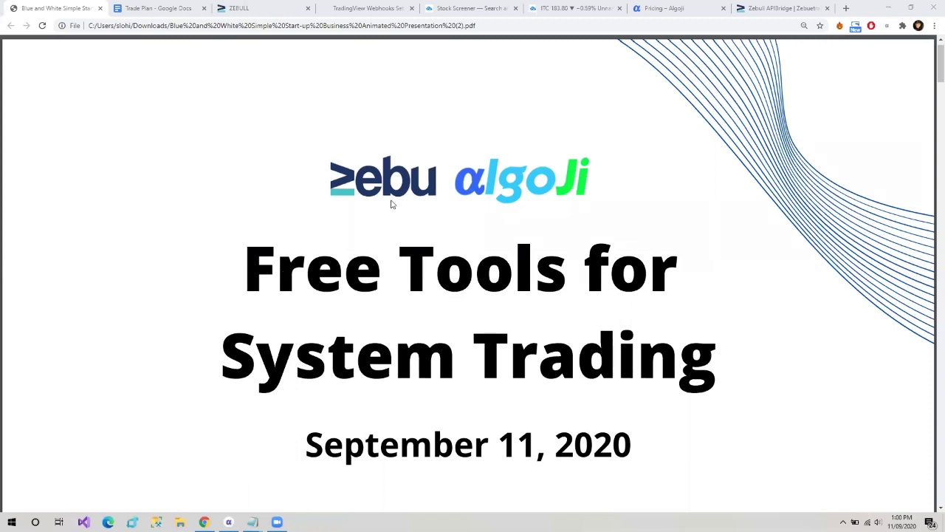
- Read the System Trading overview slide in the presentation, marking the words "Signal generation" and "execution" in the subtitle
{"action": "scroll", "coordinate": [618, 266], "scroll_direction": "down", "scroll_amount": 3}
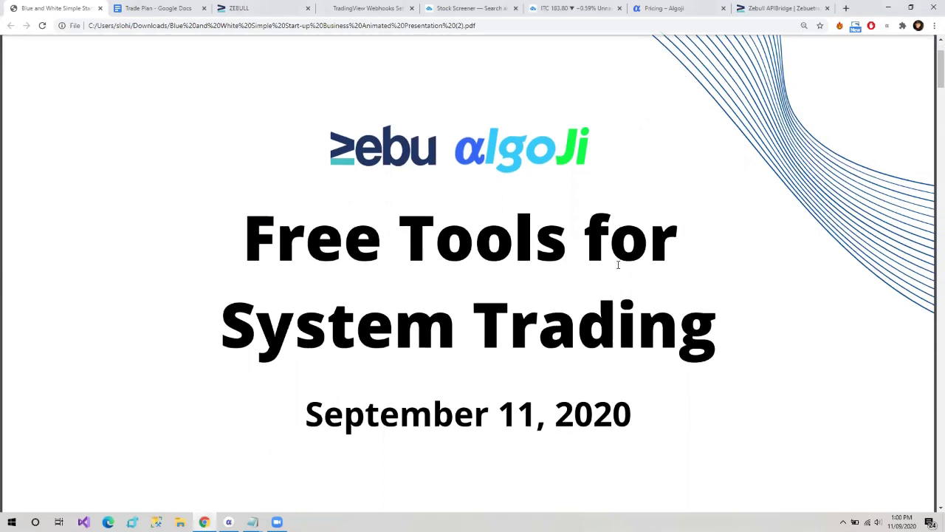
{"action": "scroll", "coordinate": [609, 307], "scroll_direction": "down", "scroll_amount": 4}
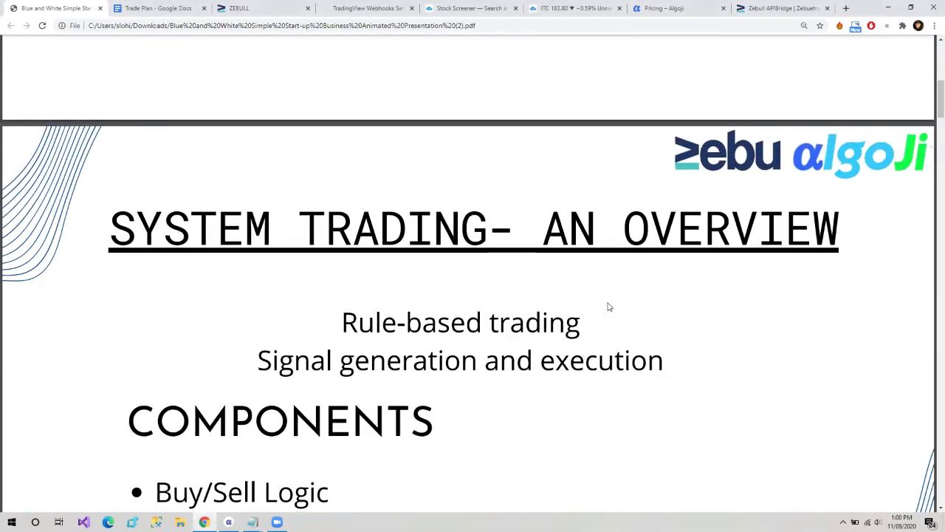
{"action": "scroll", "coordinate": [609, 307], "scroll_direction": "down", "scroll_amount": 1}
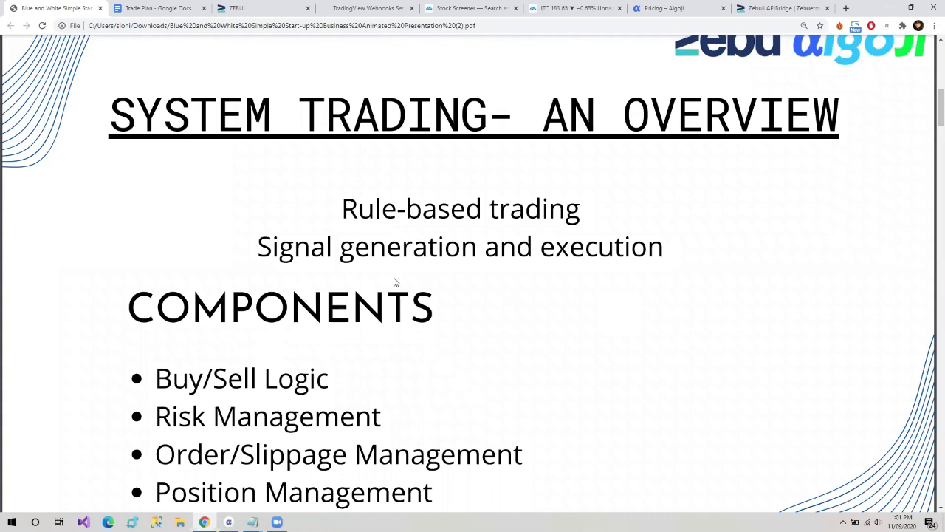
{"action": "left_click_drag", "start_coordinate": [256, 249], "coordinate": [476, 252]}
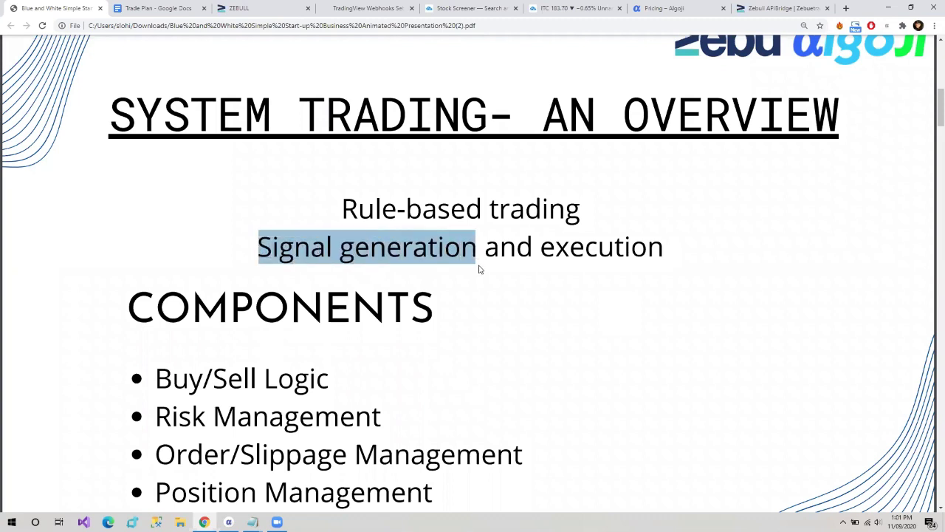
{"action": "left_click", "coordinate": [480, 274]}
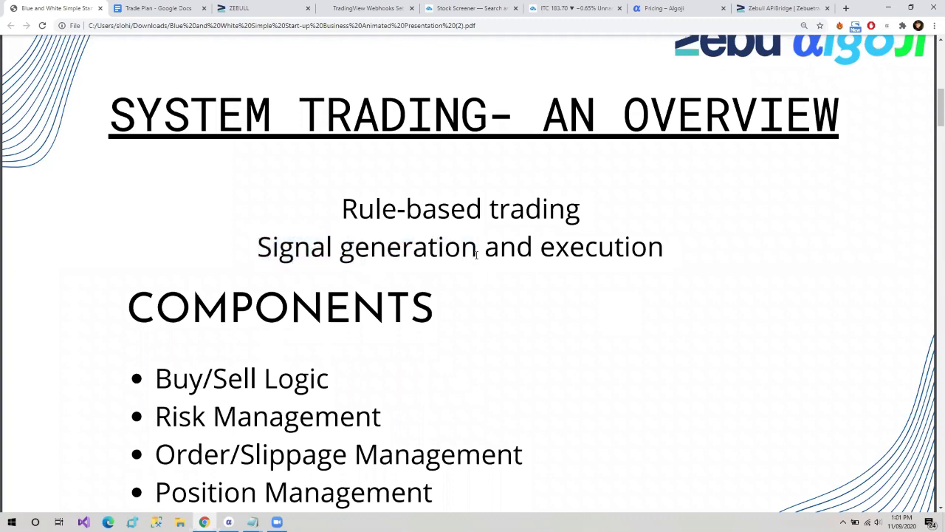
{"action": "left_click_drag", "start_coordinate": [476, 255], "coordinate": [277, 270]}
{"action": "left_click", "coordinate": [502, 259]}
{"action": "left_click_drag", "start_coordinate": [533, 251], "coordinate": [570, 251]}
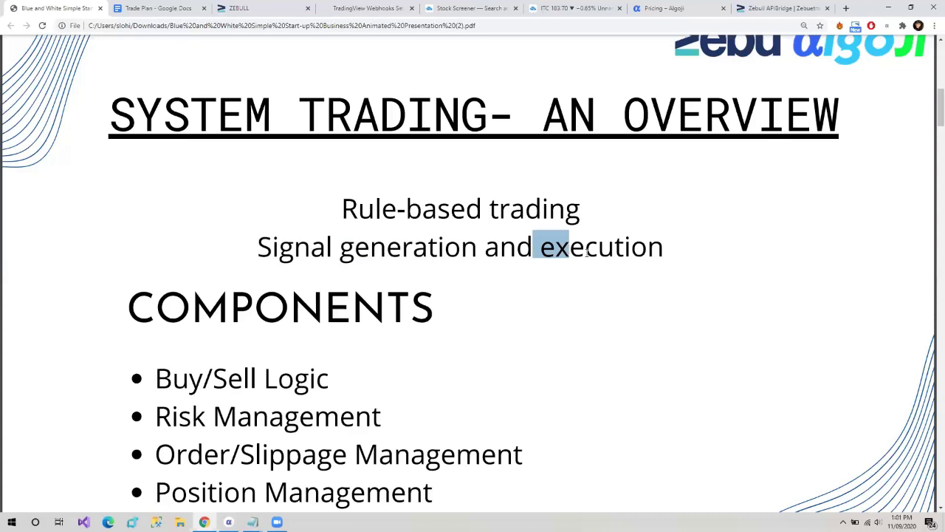
{"action": "left_click", "coordinate": [548, 255]}
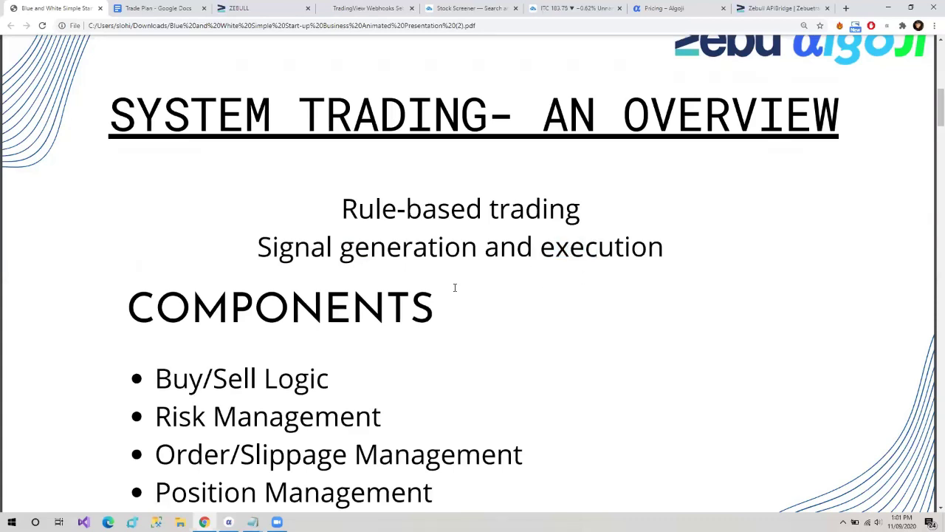
{"action": "scroll", "coordinate": [443, 296], "scroll_direction": "down", "scroll_amount": 1}
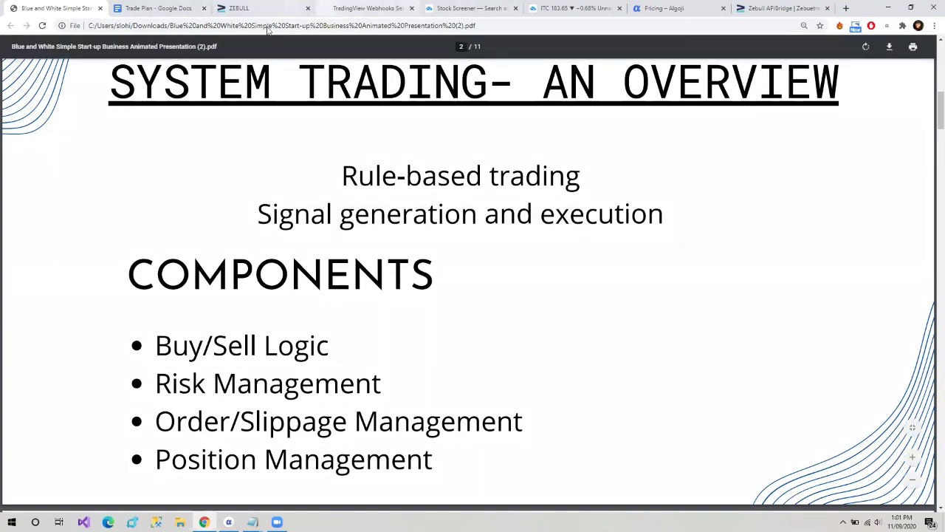
- Switch to the Trade Plan document in Google Docs and review it from Trading Style down to the Risk Capacity section
{"action": "left_click", "coordinate": [157, 8]}
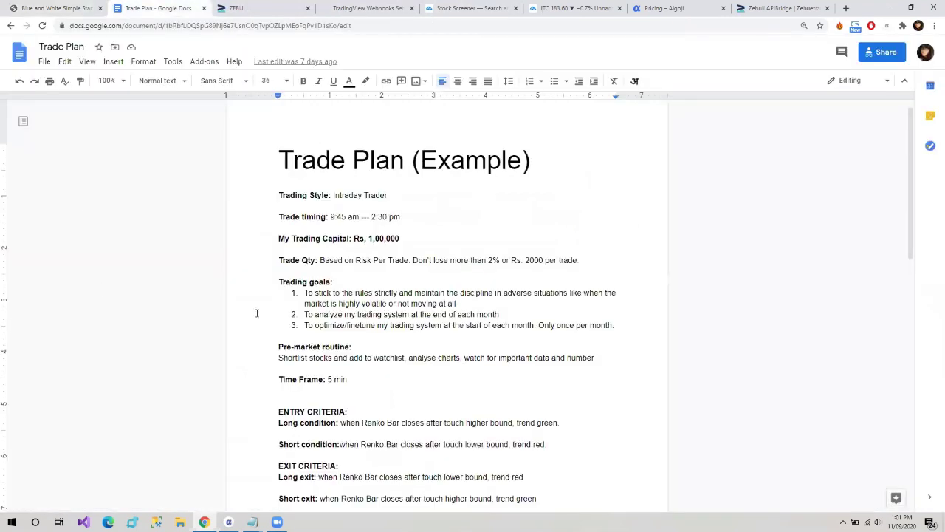
{"action": "scroll", "coordinate": [257, 314], "scroll_direction": "down", "scroll_amount": 1}
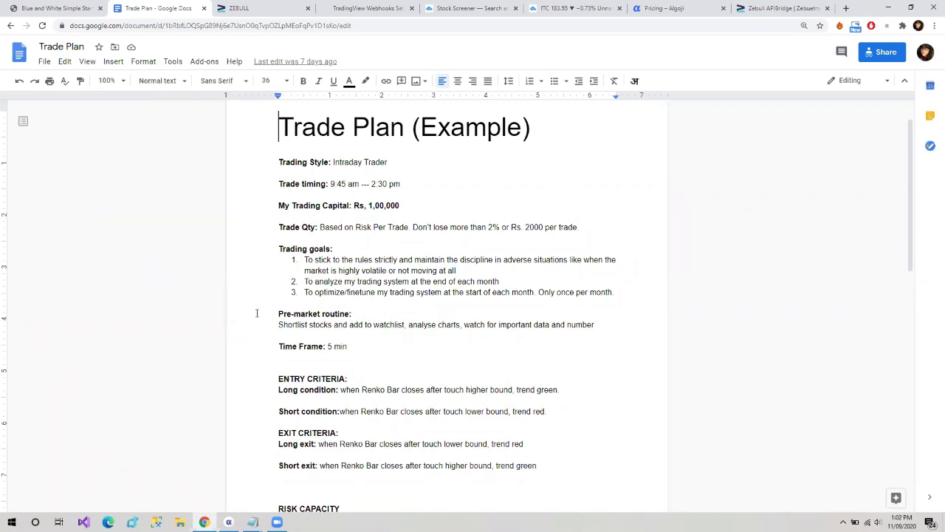
{"action": "left_click", "coordinate": [405, 325]}
{"action": "left_click", "coordinate": [283, 193]}
{"action": "left_click_drag", "start_coordinate": [283, 192], "coordinate": [287, 192]}
{"action": "scroll", "coordinate": [274, 384], "scroll_direction": "down", "scroll_amount": 4}
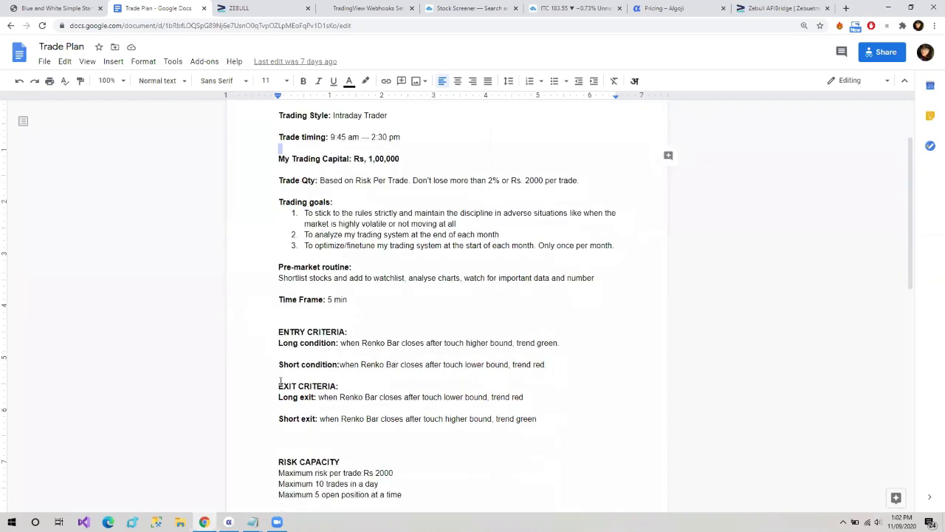
{"action": "scroll", "coordinate": [287, 384], "scroll_direction": "down", "scroll_amount": 1}
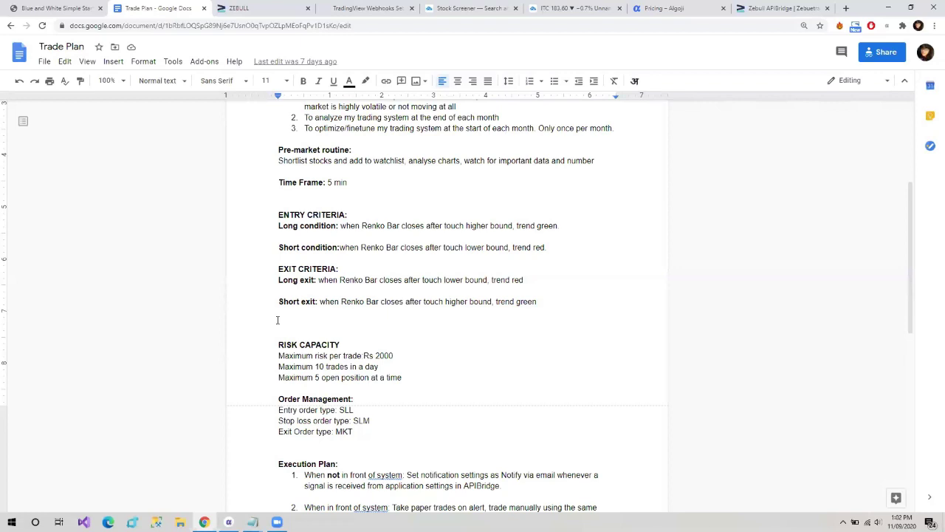
{"action": "scroll", "coordinate": [316, 355], "scroll_direction": "down", "scroll_amount": 1}
{"action": "left_click_drag", "start_coordinate": [281, 313], "coordinate": [313, 323]}
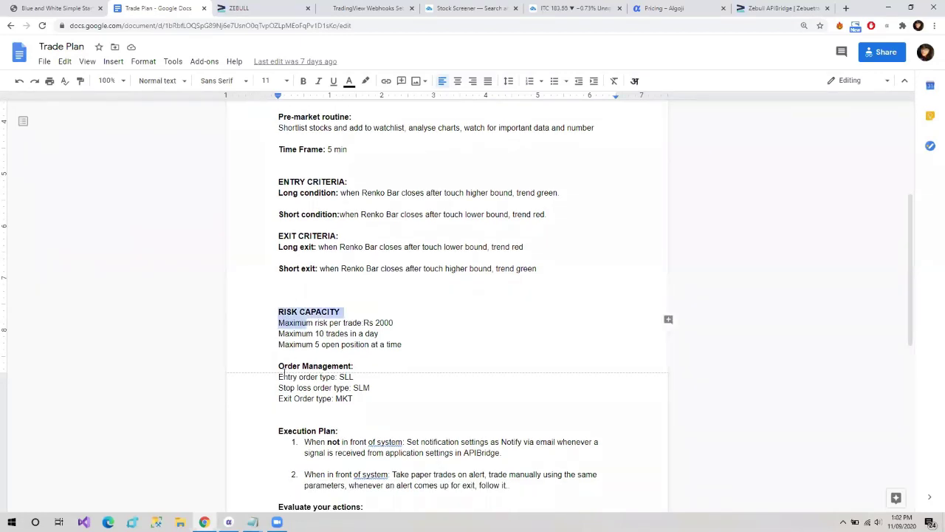
- Examine the Entry Criteria section of the trade plan, marking its heading and the long condition
{"action": "scroll", "coordinate": [287, 359], "scroll_direction": "up", "scroll_amount": 2}
{"action": "left_click", "coordinate": [279, 237]}
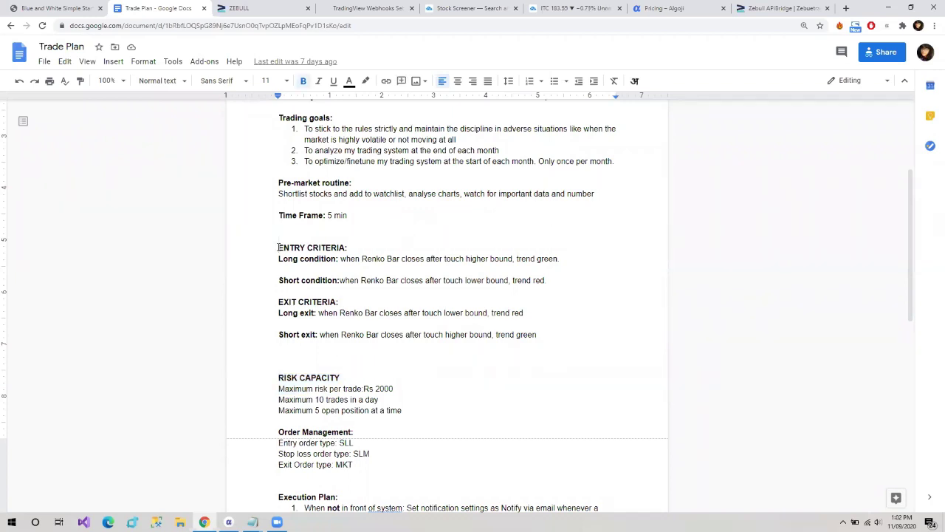
{"action": "left_click_drag", "start_coordinate": [279, 247], "coordinate": [355, 248]}
{"action": "left_click", "coordinate": [325, 262]}
{"action": "left_click_drag", "start_coordinate": [279, 260], "coordinate": [372, 259]}
{"action": "left_click", "coordinate": [278, 270]}
{"action": "left_click", "coordinate": [416, 267]}
- Return to the PDF presentation, review the Components list and advance to the "Preparing Your Trading Plan" slide
{"action": "left_click", "coordinate": [55, 8]}
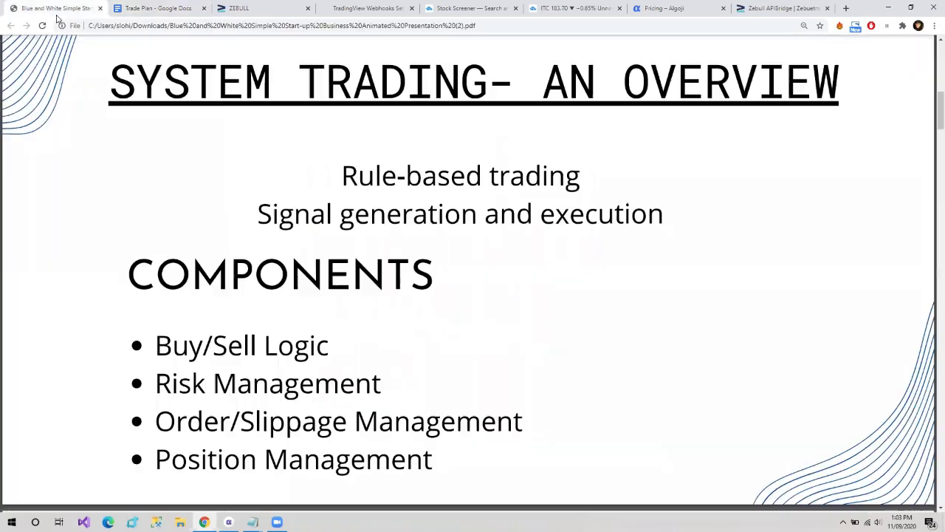
{"action": "scroll", "coordinate": [295, 358], "scroll_direction": "down", "scroll_amount": 1}
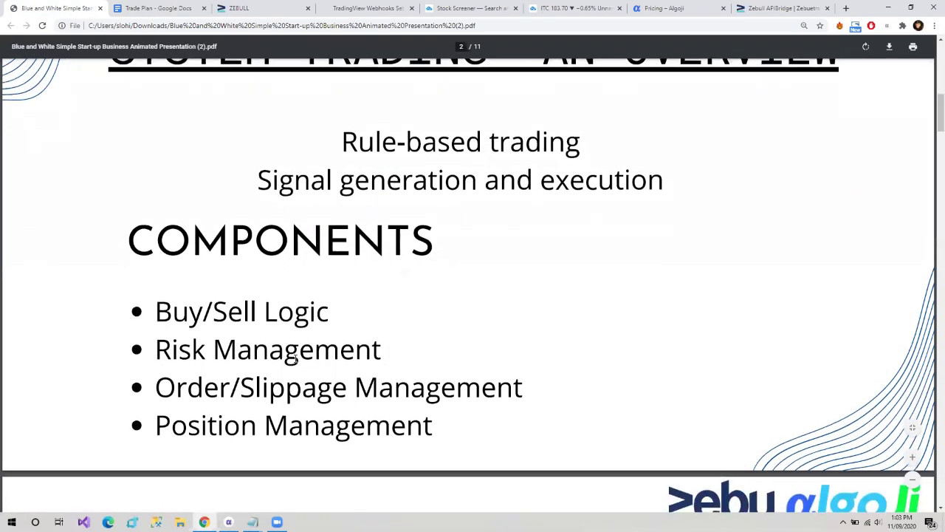
{"action": "scroll", "coordinate": [295, 358], "scroll_direction": "down", "scroll_amount": 1}
{"action": "scroll", "coordinate": [295, 358], "scroll_direction": "up", "scroll_amount": 2}
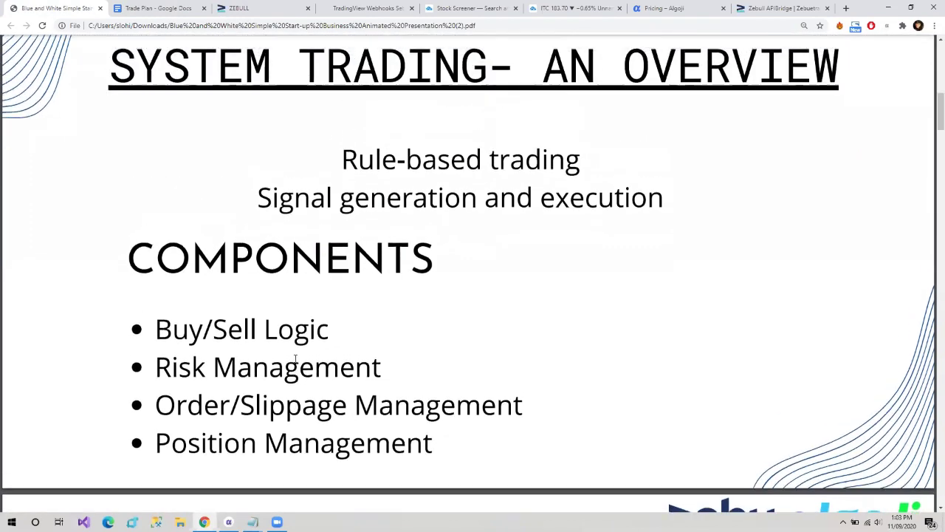
{"action": "scroll", "coordinate": [295, 358], "scroll_direction": "up", "scroll_amount": 1}
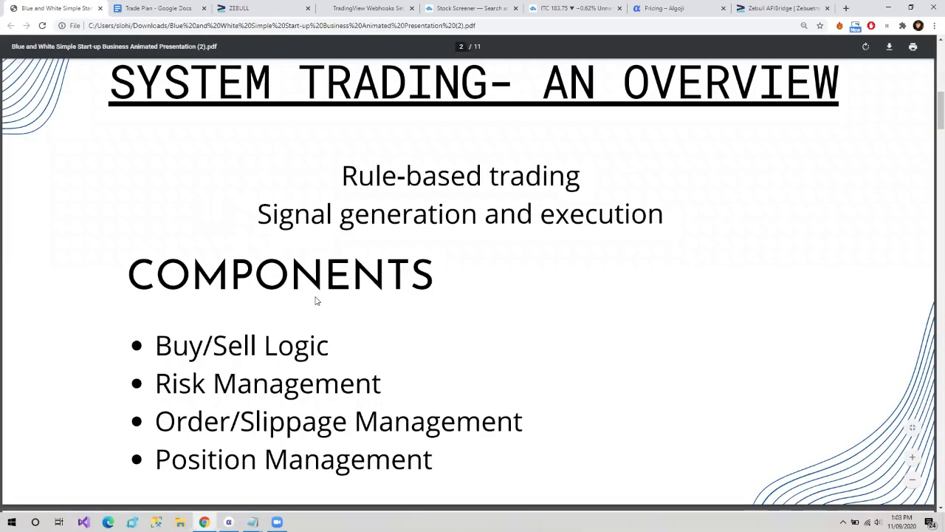
{"action": "scroll", "coordinate": [314, 304], "scroll_direction": "down", "scroll_amount": 3}
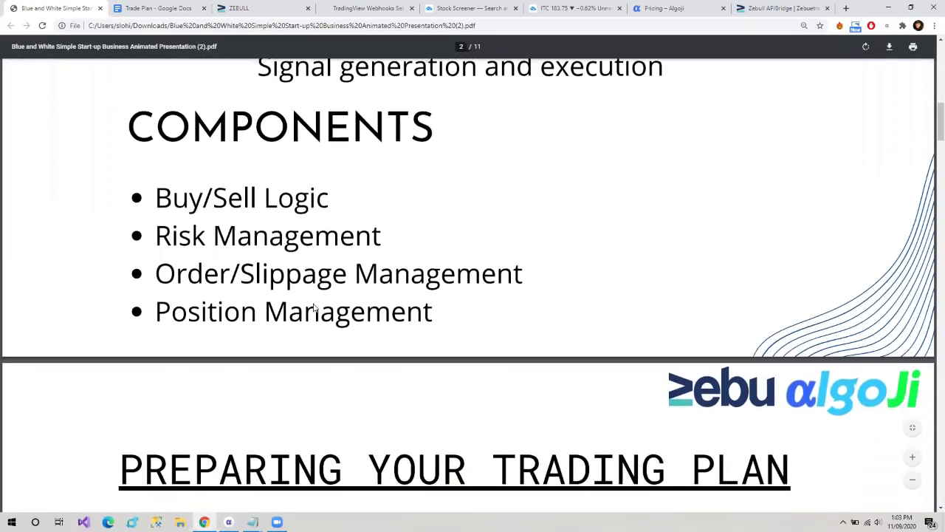
{"action": "scroll", "coordinate": [314, 309], "scroll_direction": "down", "scroll_amount": 5}
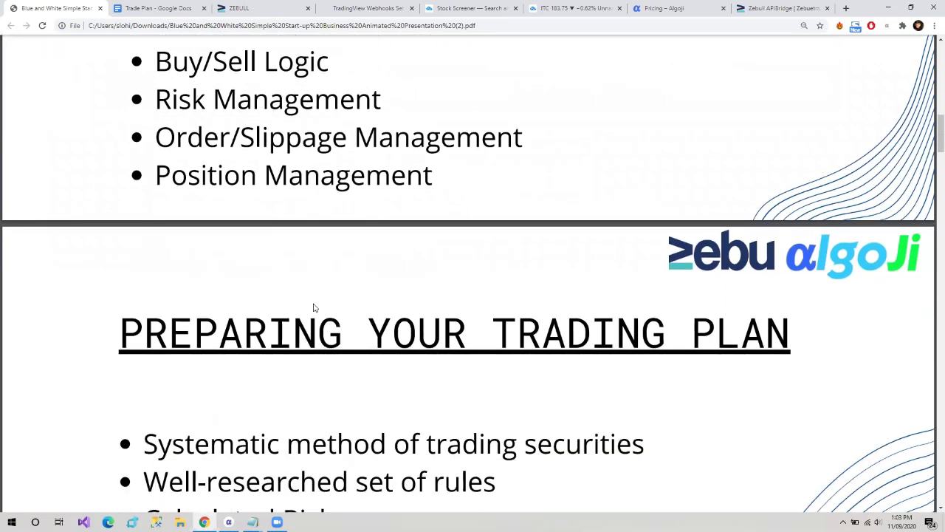
{"action": "scroll", "coordinate": [314, 308], "scroll_direction": "down", "scroll_amount": 3}
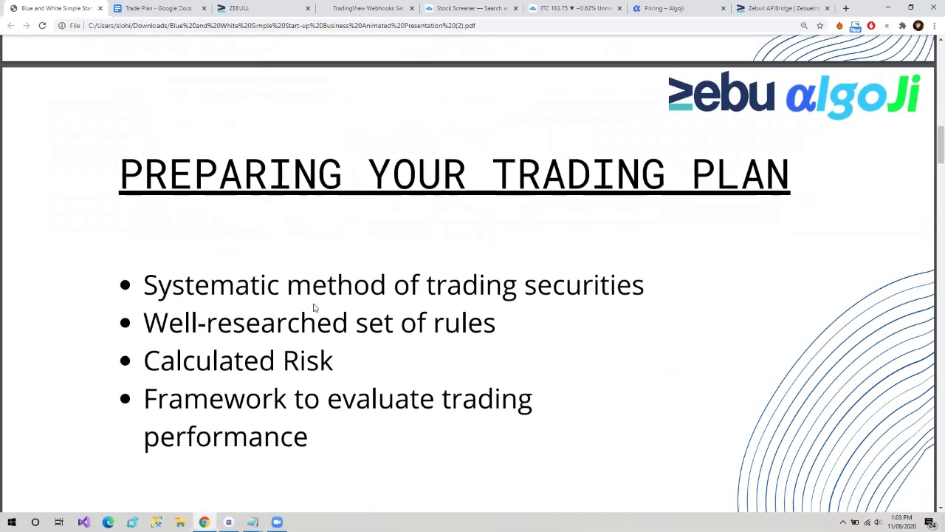
{"action": "scroll", "coordinate": [313, 308], "scroll_direction": "down", "scroll_amount": 1}
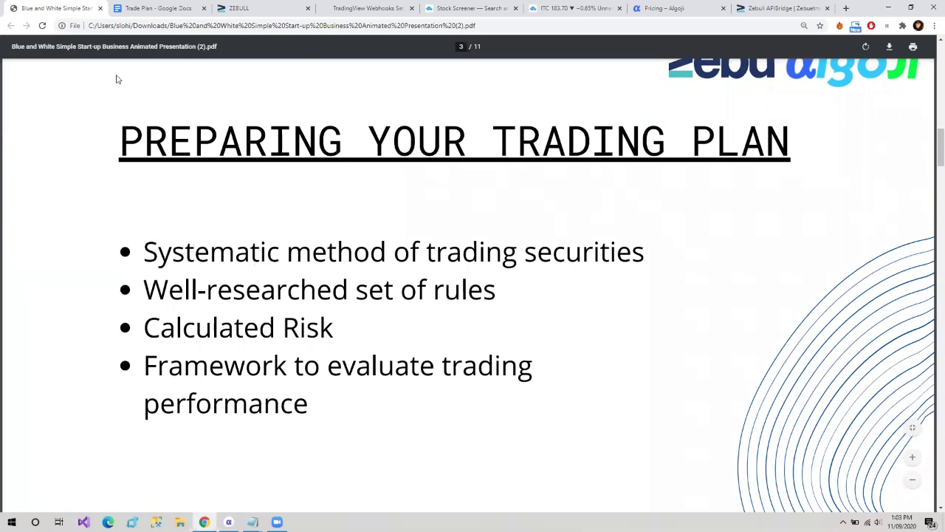
- Switch back to the Trade Plan document and review its trading style, timing, capital and goals
{"action": "left_click", "coordinate": [178, 7]}
{"action": "scroll", "coordinate": [332, 258], "scroll_direction": "up", "scroll_amount": 3}
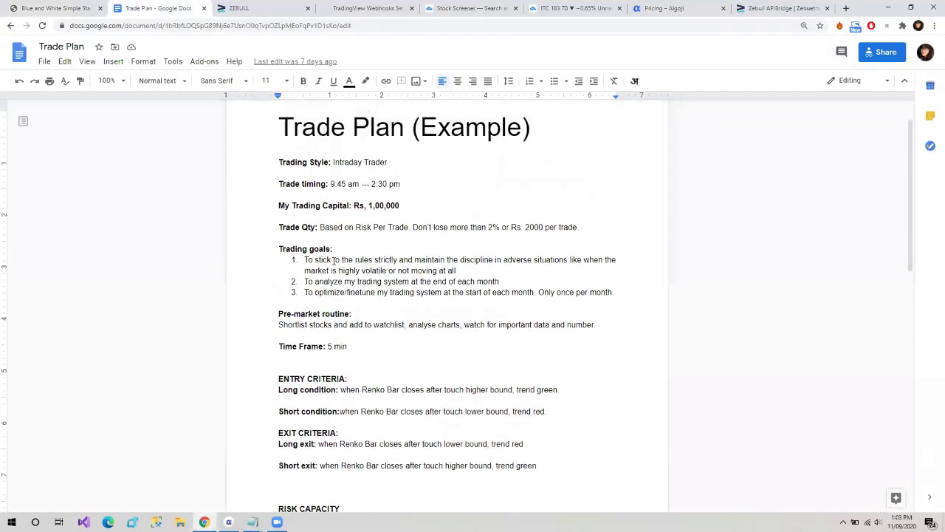
{"action": "scroll", "coordinate": [319, 333], "scroll_direction": "down", "scroll_amount": 1}
{"action": "left_click", "coordinate": [268, 346]}
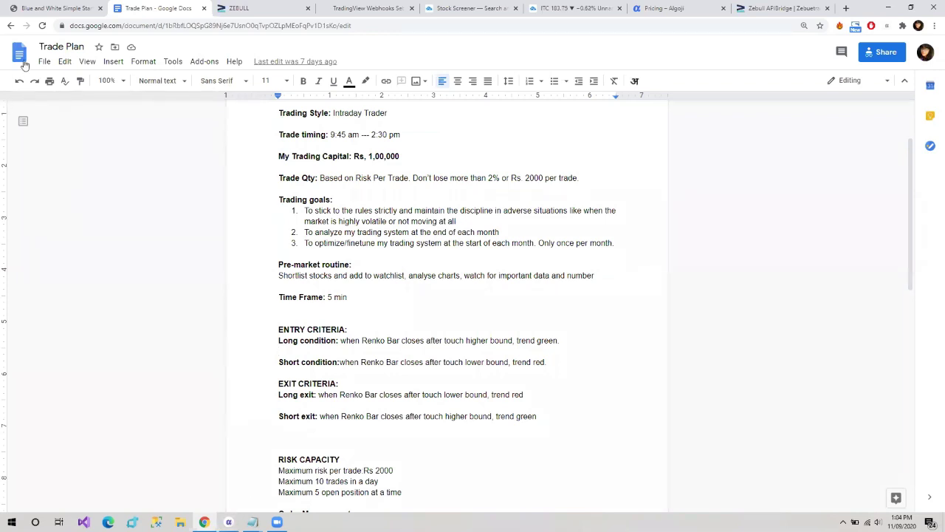
- Go back to the presentation and mark the "Calculated Risk" bullet on the trading plan slide
{"action": "left_click", "coordinate": [53, 7]}
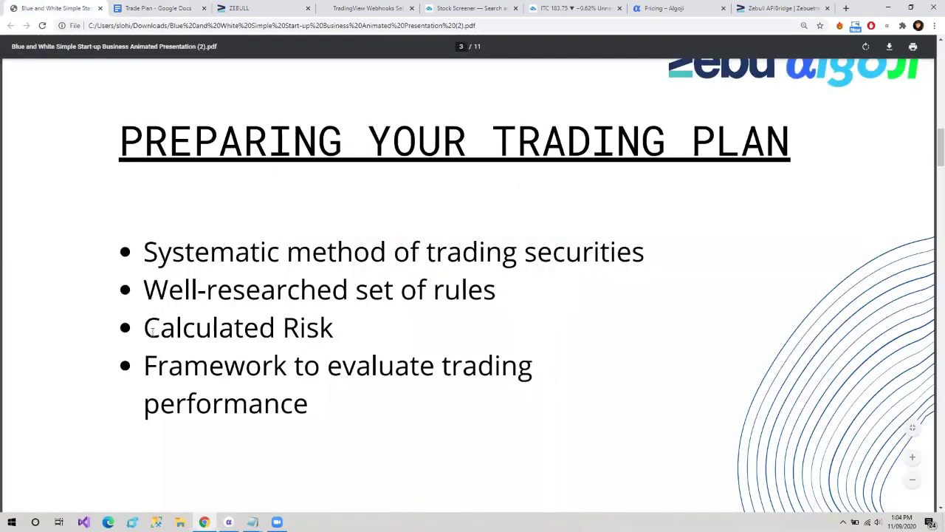
{"action": "left_click_drag", "start_coordinate": [193, 332], "coordinate": [144, 329]}
{"action": "left_click", "coordinate": [325, 332]}
{"action": "left_click_drag", "start_coordinate": [334, 332], "coordinate": [153, 351]}
{"action": "left_click", "coordinate": [148, 334]}
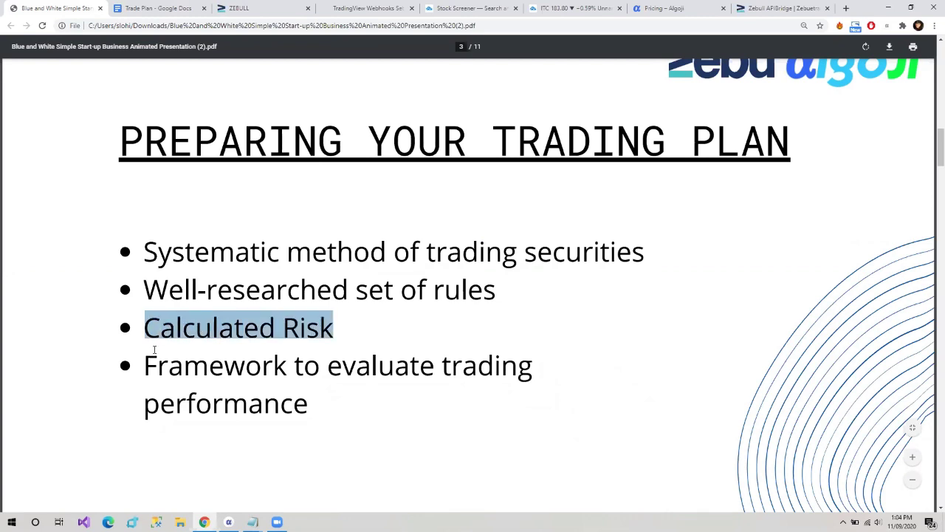
{"action": "left_click", "coordinate": [154, 350]}
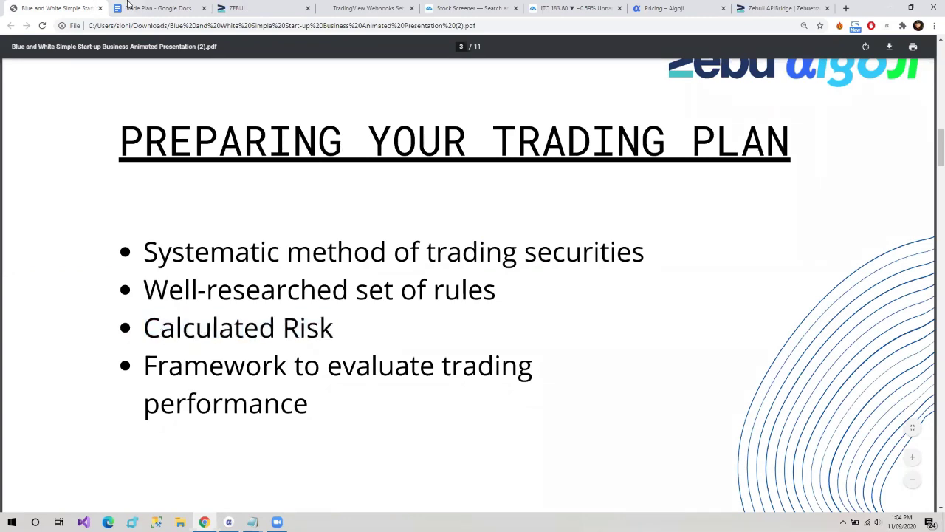
- Open the Trade Plan document again and examine the Risk Capacity limits, marking the maximum trades per day line
{"action": "left_click", "coordinate": [150, 7]}
{"action": "left_click", "coordinate": [280, 351]}
{"action": "scroll", "coordinate": [278, 340], "scroll_direction": "down", "scroll_amount": 3}
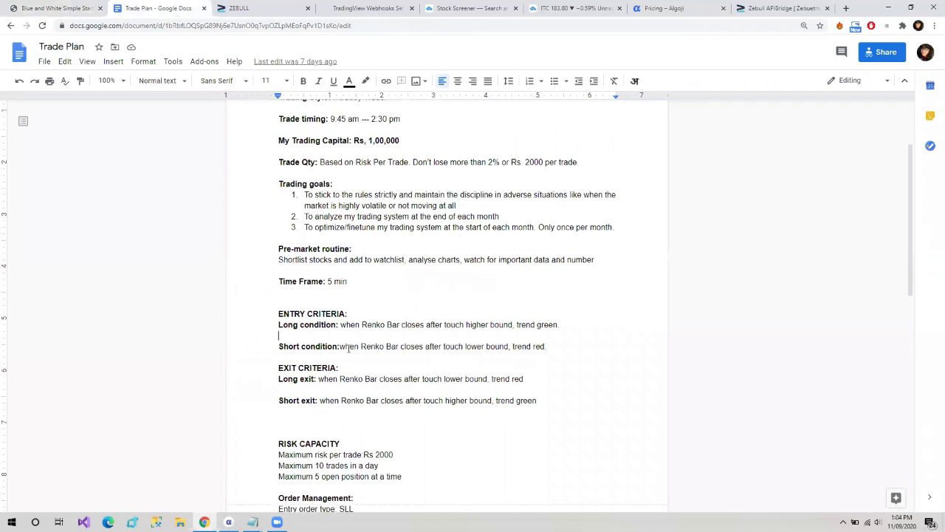
{"action": "left_click_drag", "start_coordinate": [278, 328], "coordinate": [340, 329]}
{"action": "left_click_drag", "start_coordinate": [279, 340], "coordinate": [398, 342]}
{"action": "left_click", "coordinate": [375, 340]}
{"action": "left_click", "coordinate": [400, 352]}
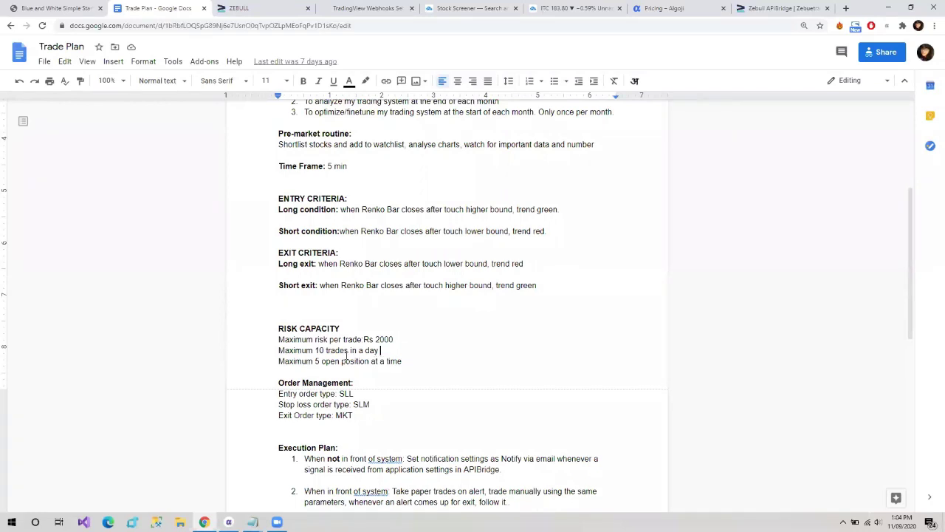
{"action": "triple_click", "coordinate": [287, 353]}
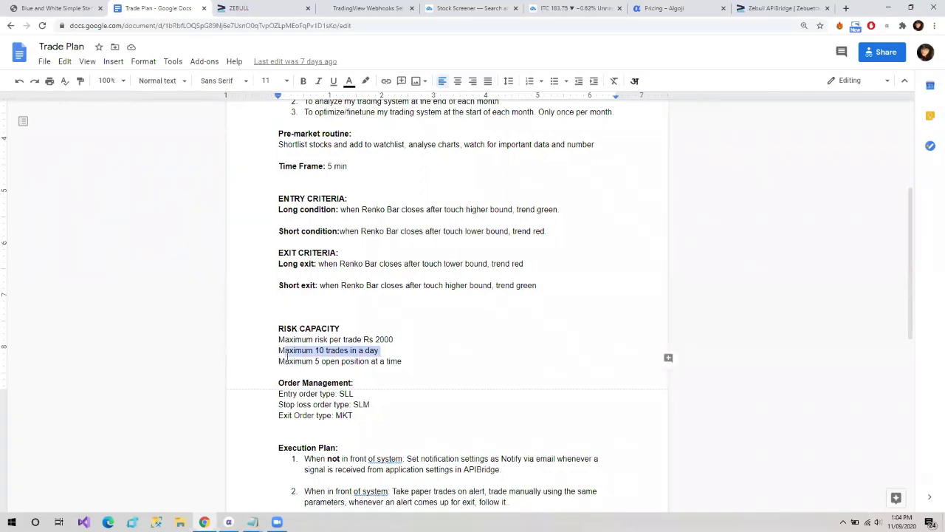
{"action": "left_click", "coordinate": [294, 362]}
{"action": "left_click", "coordinate": [323, 371]}
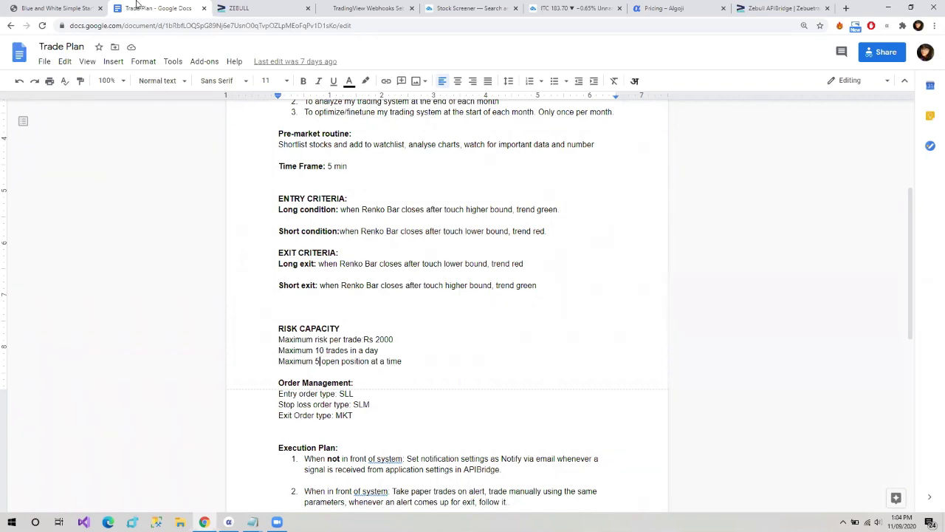
- Return to the presentation and mark the start of the "Framework to evaluate trading performance" bullet
{"action": "left_click", "coordinate": [74, 8]}
{"action": "scroll", "coordinate": [196, 303], "scroll_direction": "down", "scroll_amount": 1}
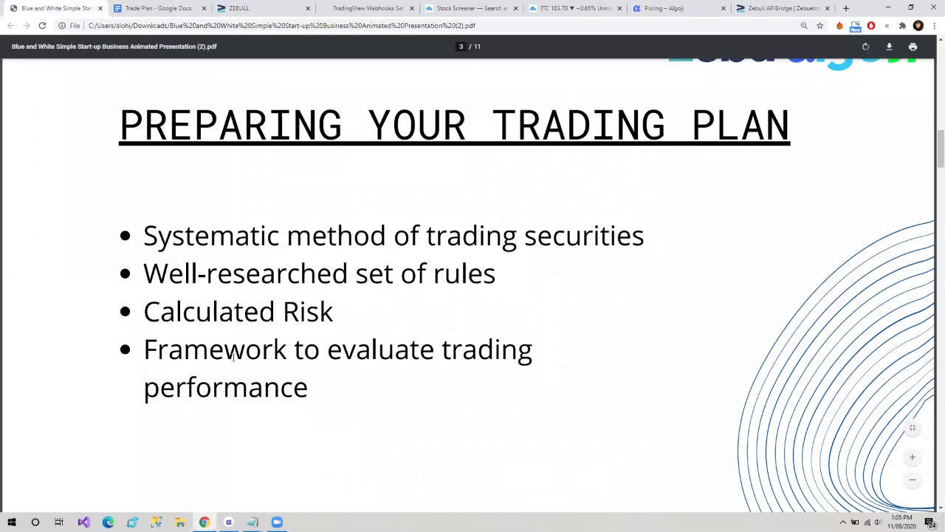
{"action": "left_click_drag", "start_coordinate": [148, 347], "coordinate": [273, 350]}
- Review the Execution Plan and Evaluate your actions sections in the Trade Plan document, marking the Execution Plan heading
{"action": "left_click", "coordinate": [156, 6]}
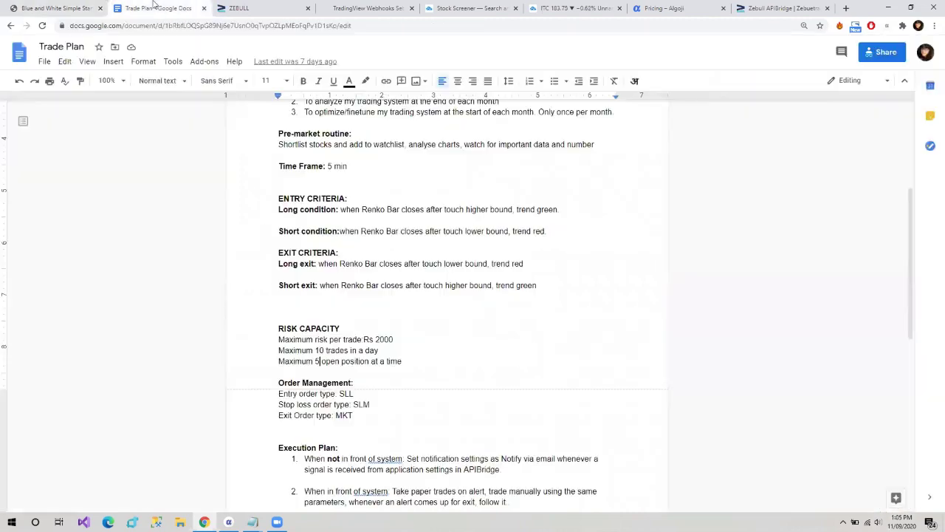
{"action": "scroll", "coordinate": [373, 347], "scroll_direction": "down", "scroll_amount": 3}
{"action": "scroll", "coordinate": [378, 360], "scroll_direction": "down", "scroll_amount": 2}
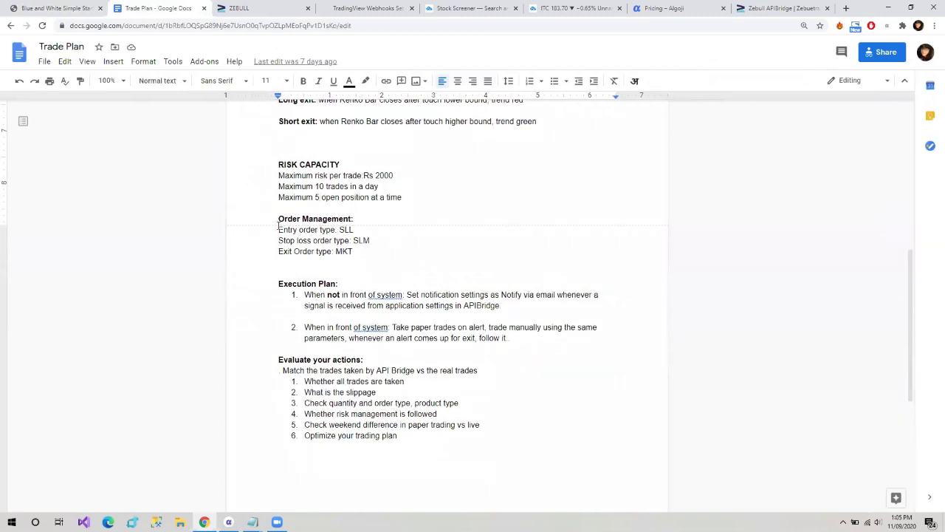
{"action": "mouse_move", "coordinate": [277, 283]}
{"action": "left_mouse_down"}
{"action": "mouse_move", "coordinate": [340, 287]}
{"action": "mouse_move", "coordinate": [278, 285]}
{"action": "left_mouse_up"}
{"action": "left_click", "coordinate": [341, 287]}
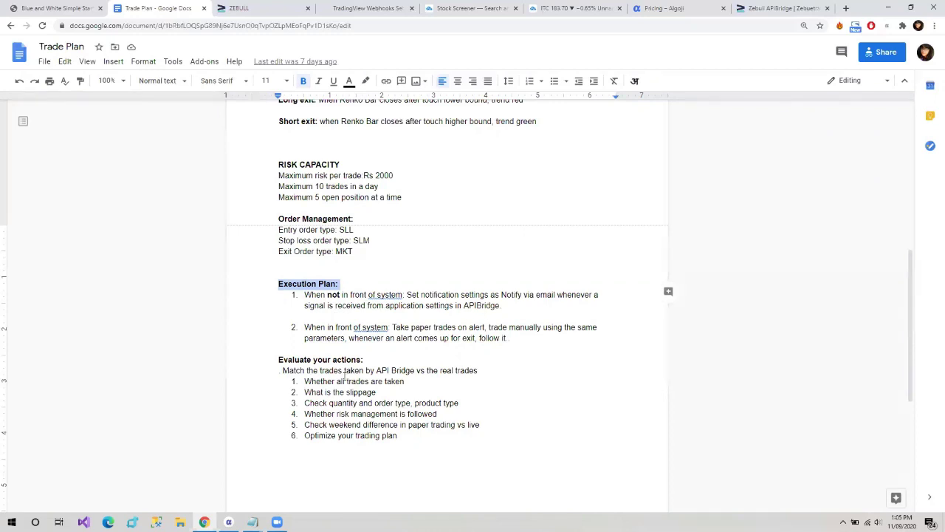
- Review the "Evaluate your actions" checklist in the Trade Plan, marking text at its start, and the sections above it
{"action": "scroll", "coordinate": [347, 380], "scroll_direction": "down", "scroll_amount": 1}
{"action": "left_click", "coordinate": [282, 332]}
{"action": "left_click_drag", "start_coordinate": [301, 334], "coordinate": [376, 338]}
{"action": "left_click", "coordinate": [363, 326]}
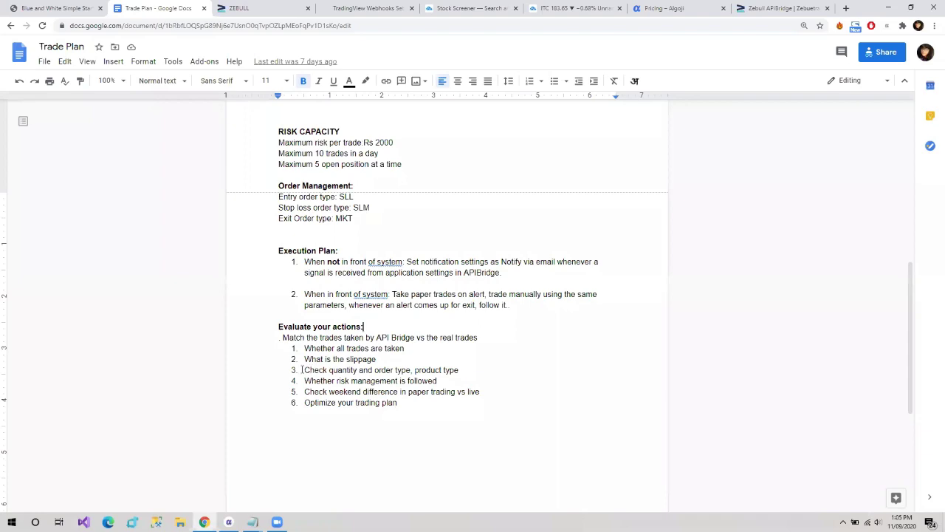
{"action": "scroll", "coordinate": [380, 340], "scroll_direction": "up", "scroll_amount": 4}
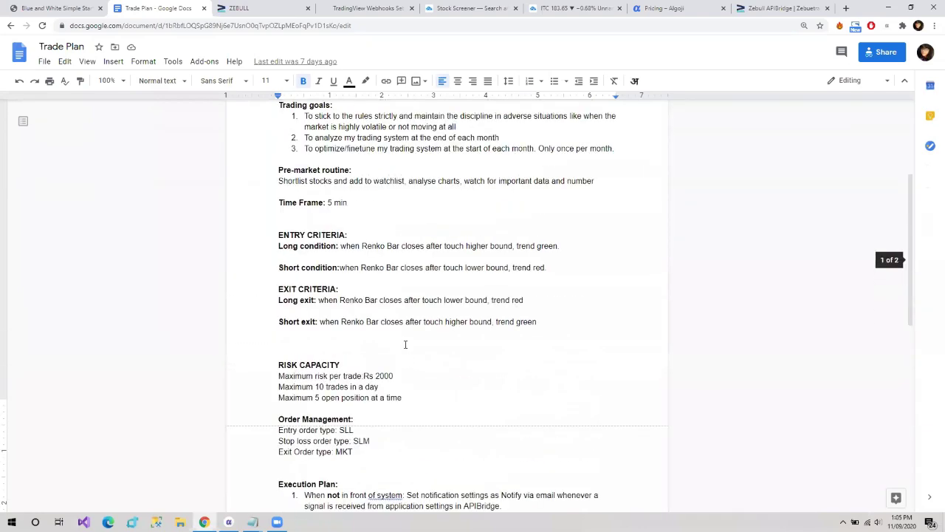
{"action": "scroll", "coordinate": [384, 340], "scroll_direction": "down", "scroll_amount": 2}
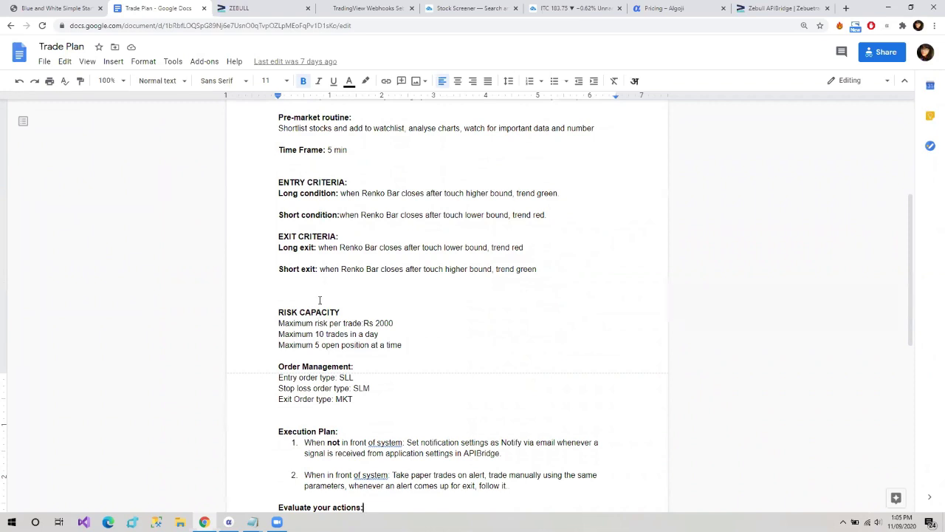
- Compare the "Preparing Your Trading Plan" slide with the Trade Plan document, reading through to the evaluation checklist
{"action": "left_click", "coordinate": [40, 8]}
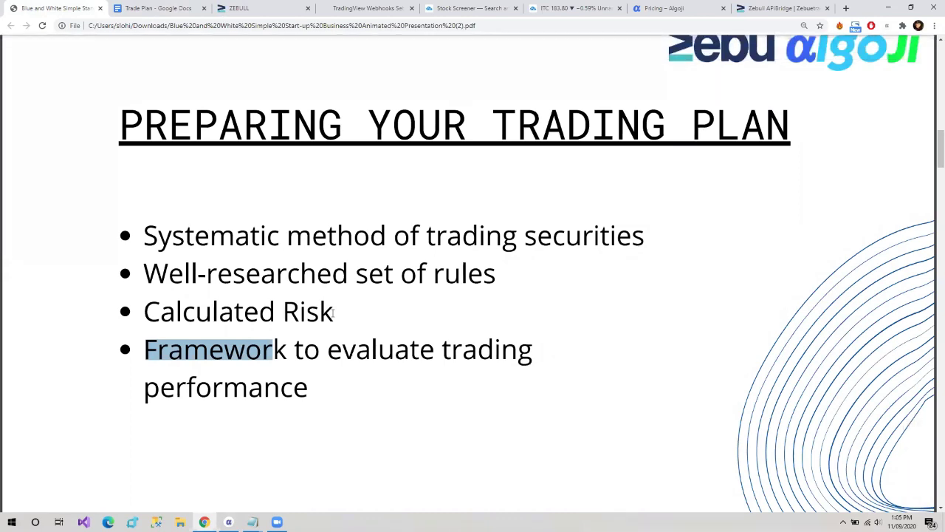
{"action": "left_click", "coordinate": [149, 6]}
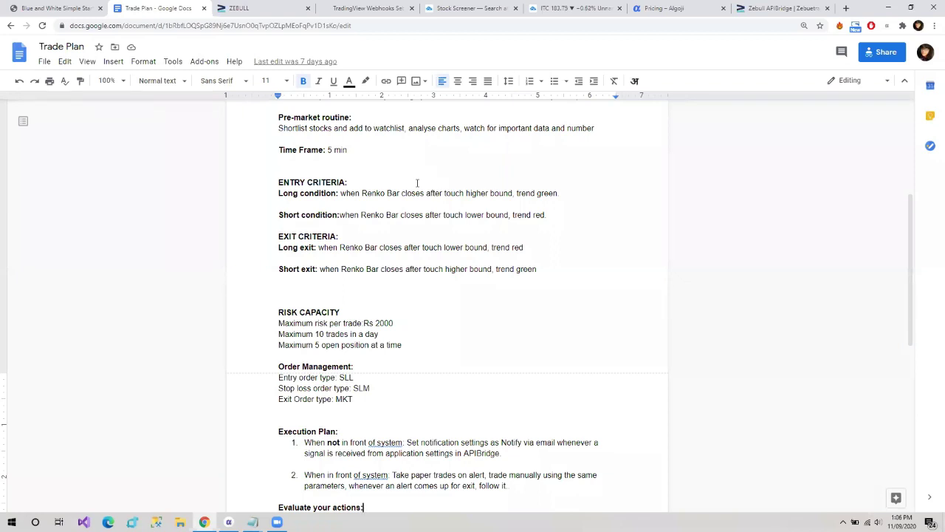
{"action": "scroll", "coordinate": [417, 201], "scroll_direction": "down", "scroll_amount": 2}
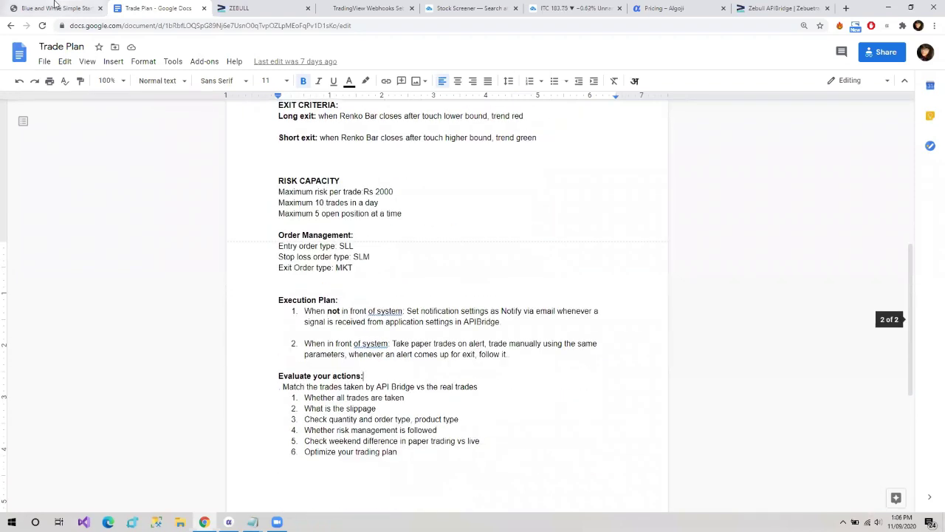
- Return to the presentation and advance from the trading plan slide to the "Free Features of TradingView" slide
{"action": "left_click", "coordinate": [56, 8]}
{"action": "scroll", "coordinate": [183, 305], "scroll_direction": "down", "scroll_amount": 1}
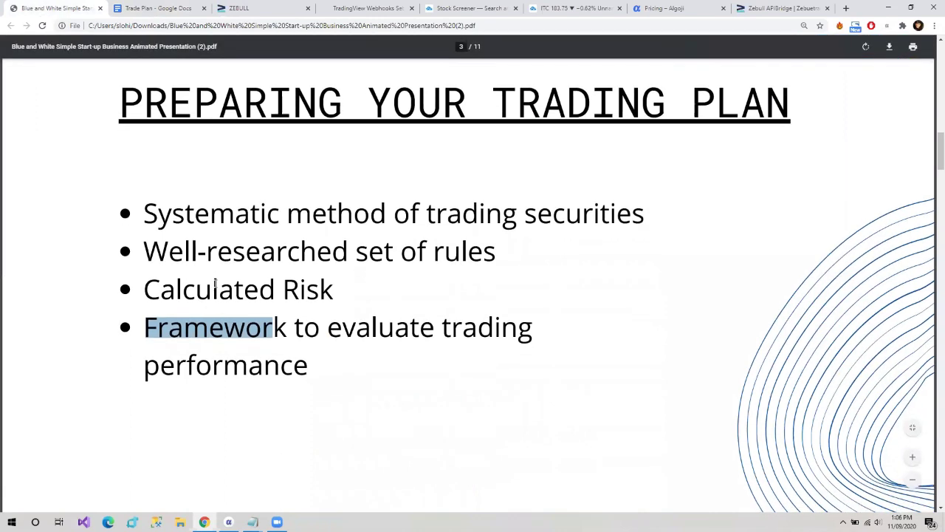
{"action": "scroll", "coordinate": [183, 305], "scroll_direction": "up", "scroll_amount": 1}
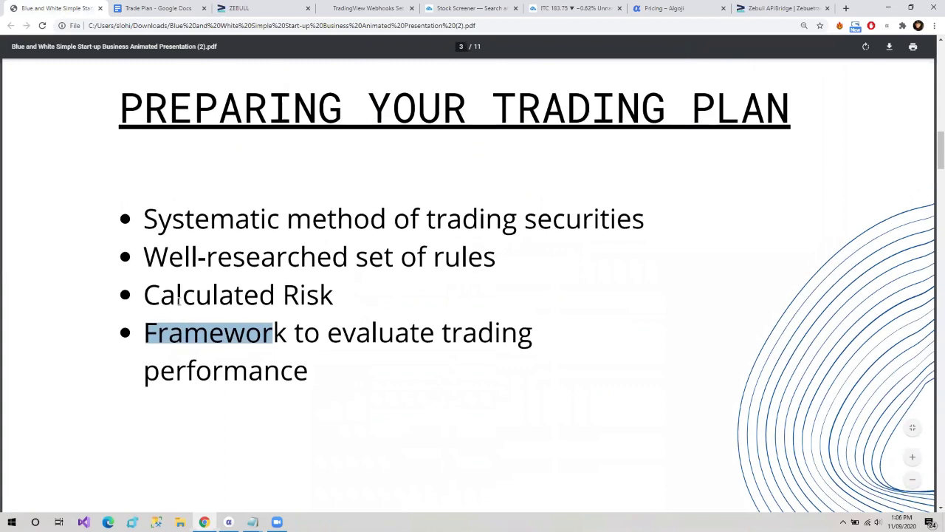
{"action": "scroll", "coordinate": [180, 312], "scroll_direction": "down", "scroll_amount": 5}
{"action": "scroll", "coordinate": [179, 315], "scroll_direction": "down", "scroll_amount": 3}
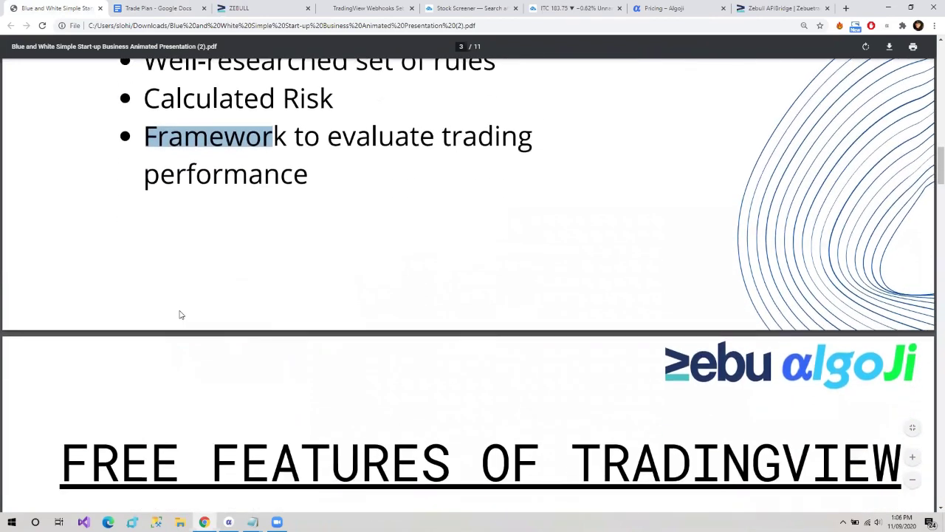
{"action": "scroll", "coordinate": [180, 315], "scroll_direction": "down", "scroll_amount": 1}
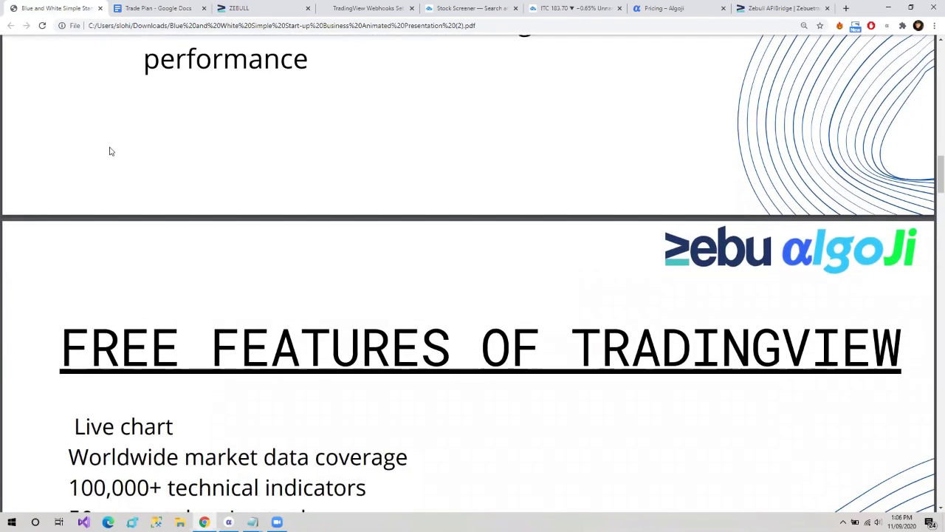
- Reopen the Trade Plan document and review it from the evaluation checklist back up to the trading style and goals
{"action": "left_click", "coordinate": [151, 8]}
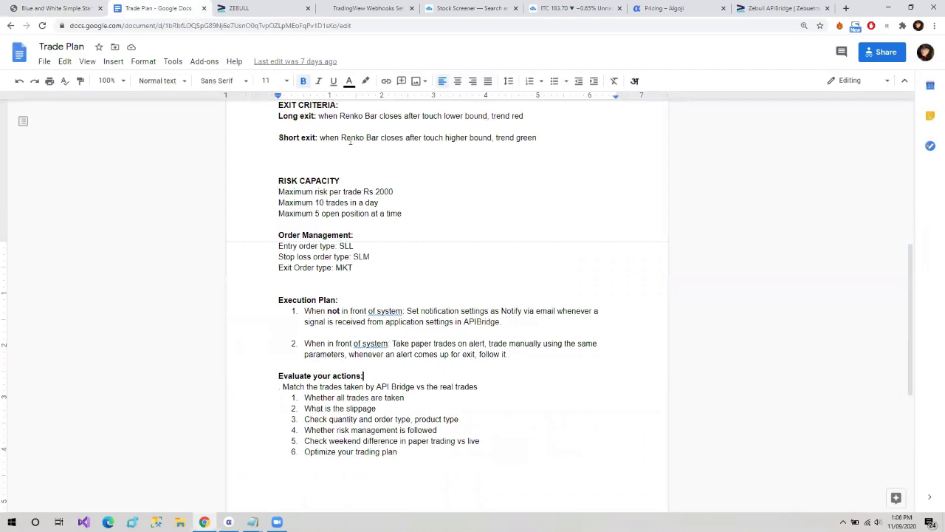
{"action": "scroll", "coordinate": [455, 262], "scroll_direction": "up", "scroll_amount": 5}
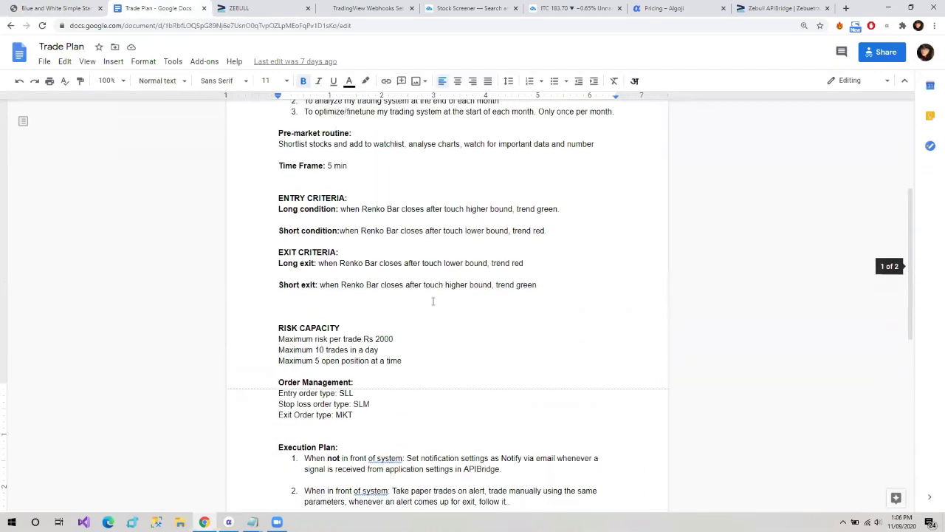
{"action": "scroll", "coordinate": [381, 287], "scroll_direction": "up", "scroll_amount": 3}
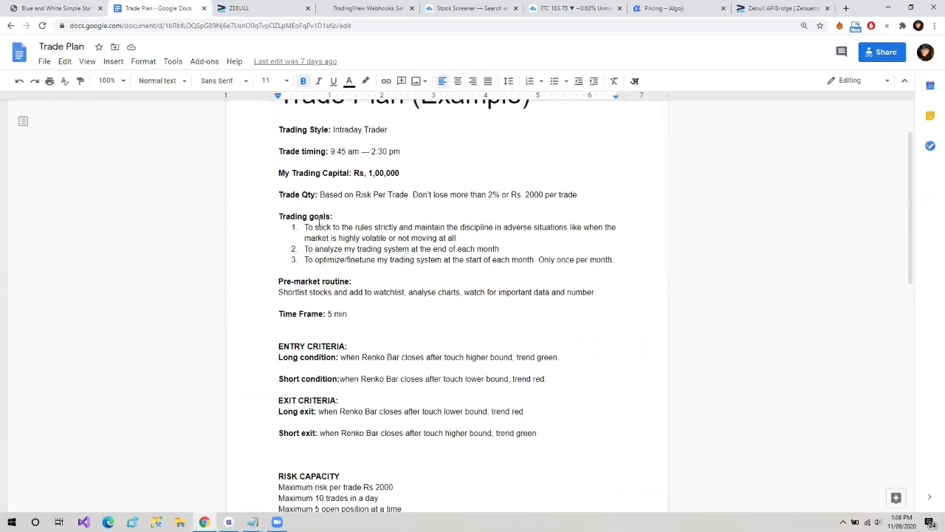
- Show the full feature list on the "Free Features of TradingView" slide and mark the "Worldwide market data coverage" line
{"action": "left_click", "coordinate": [56, 8]}
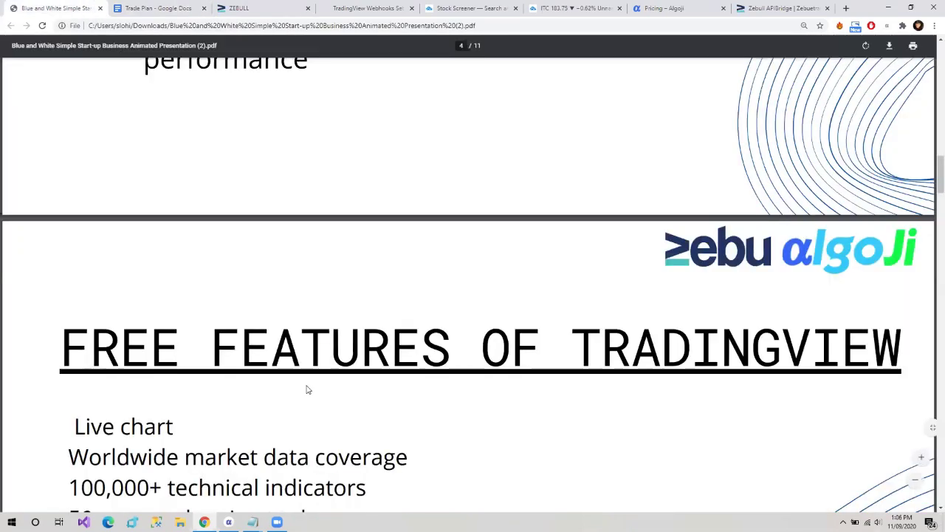
{"action": "scroll", "coordinate": [308, 387], "scroll_direction": "down", "scroll_amount": 1}
{"action": "scroll", "coordinate": [418, 382], "scroll_direction": "down", "scroll_amount": 2}
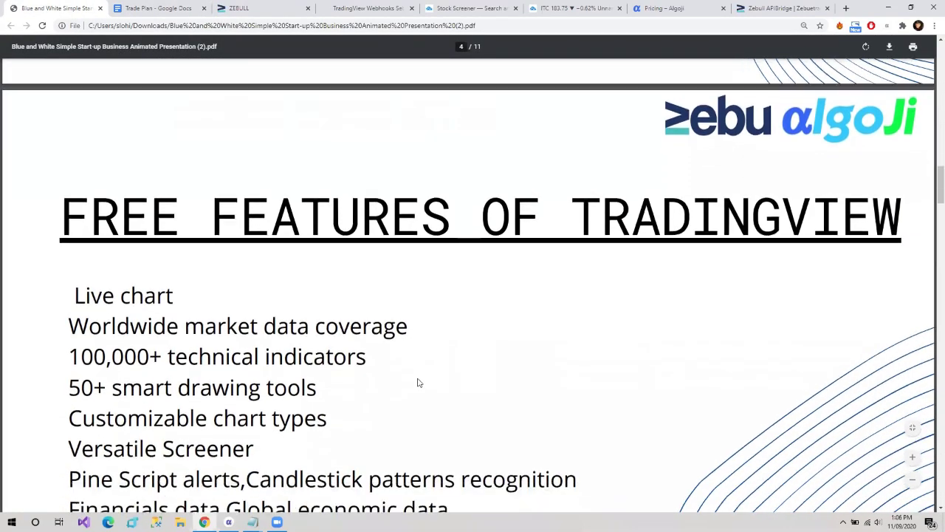
{"action": "scroll", "coordinate": [418, 382], "scroll_direction": "down", "scroll_amount": 1}
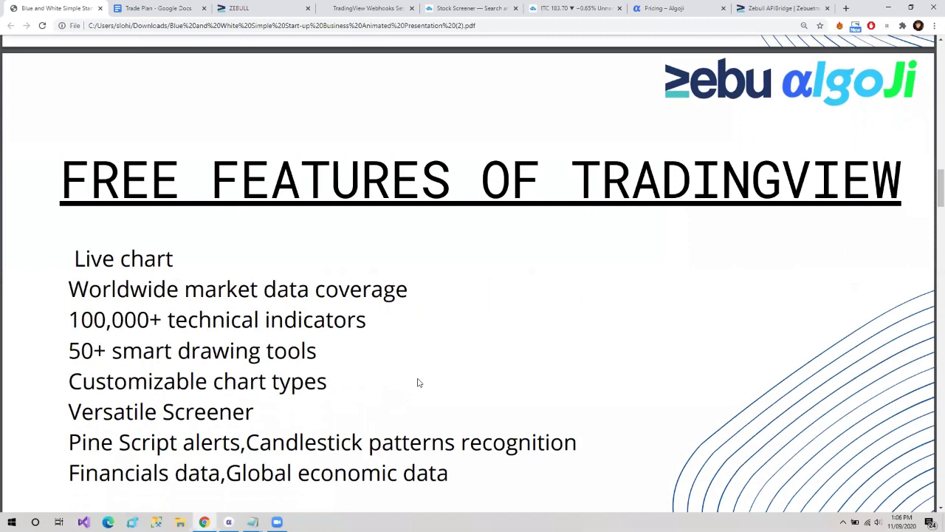
{"action": "scroll", "coordinate": [418, 382], "scroll_direction": "down", "scroll_amount": 1}
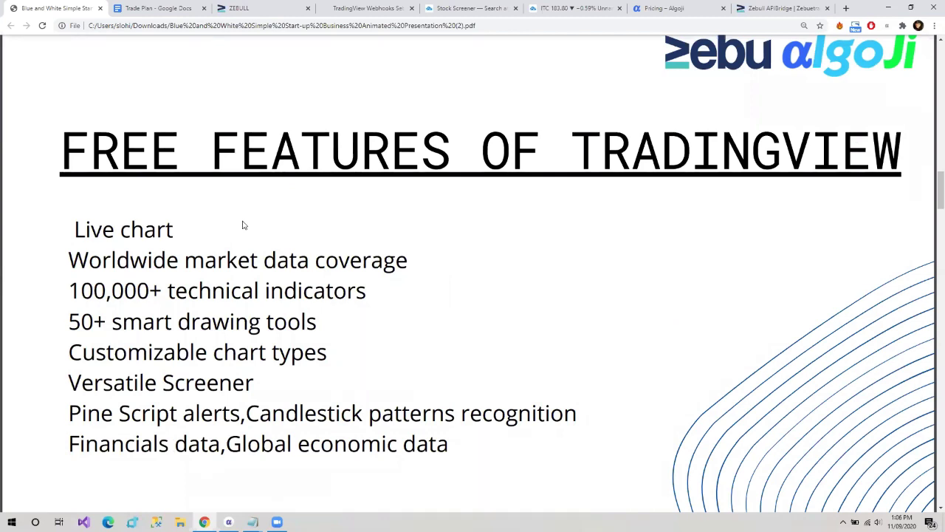
{"action": "left_click_drag", "start_coordinate": [70, 264], "coordinate": [303, 271]}
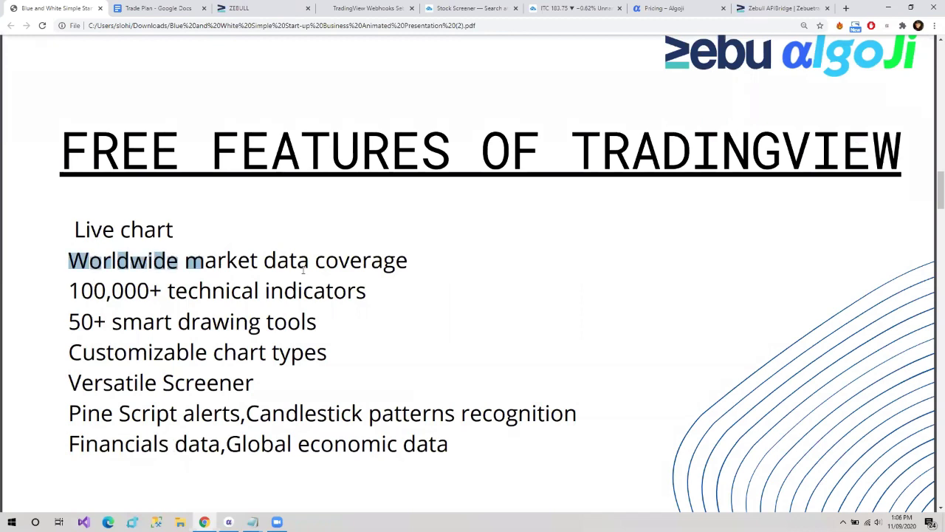
{"action": "left_click", "coordinate": [379, 263]}
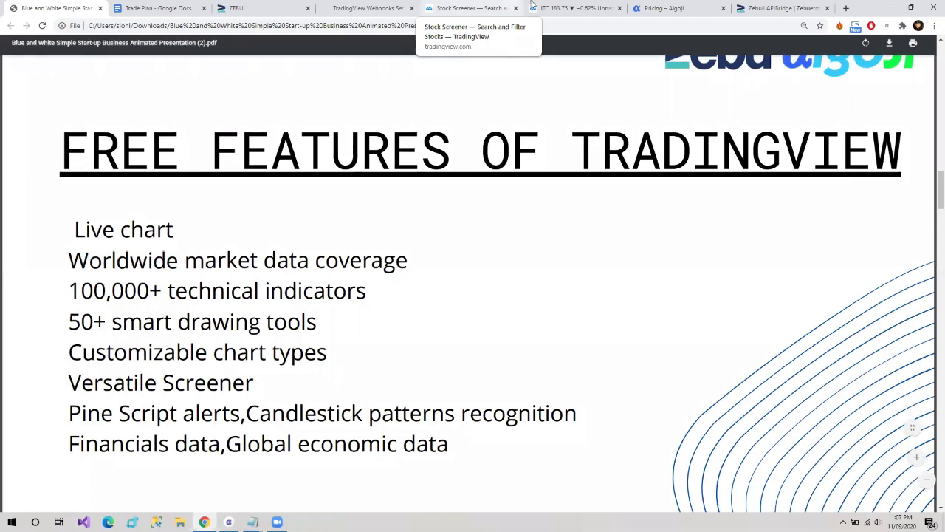
- Open the ITC chart in TradingView and browse the built-in scripts in Indicators & Strategies
{"action": "left_click", "coordinate": [565, 8]}
{"action": "left_click", "coordinate": [192, 46]}
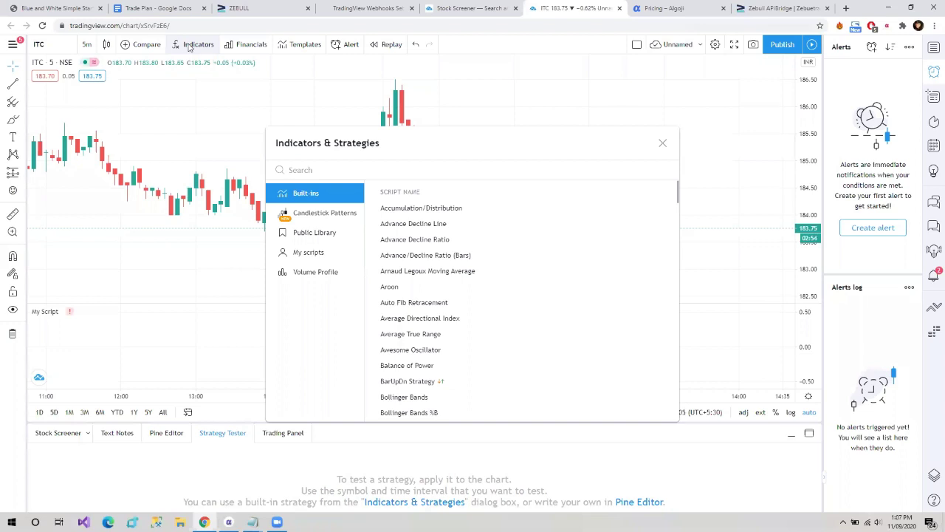
{"action": "scroll", "coordinate": [451, 336], "scroll_direction": "down", "scroll_amount": 1}
{"action": "scroll", "coordinate": [450, 336], "scroll_direction": "down", "scroll_amount": 6}
{"action": "scroll", "coordinate": [451, 336], "scroll_direction": "down", "scroll_amount": 5}
{"action": "scroll", "coordinate": [451, 337], "scroll_direction": "down", "scroll_amount": 3}
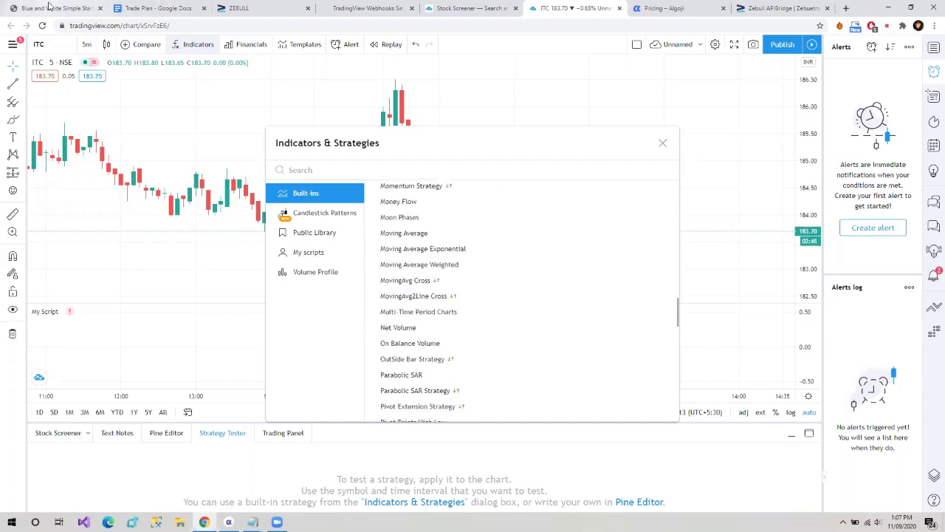
- Check the TradingView features slide again, return to the ITC chart and close Indicators & Strategies
{"action": "left_click", "coordinate": [52, 8]}
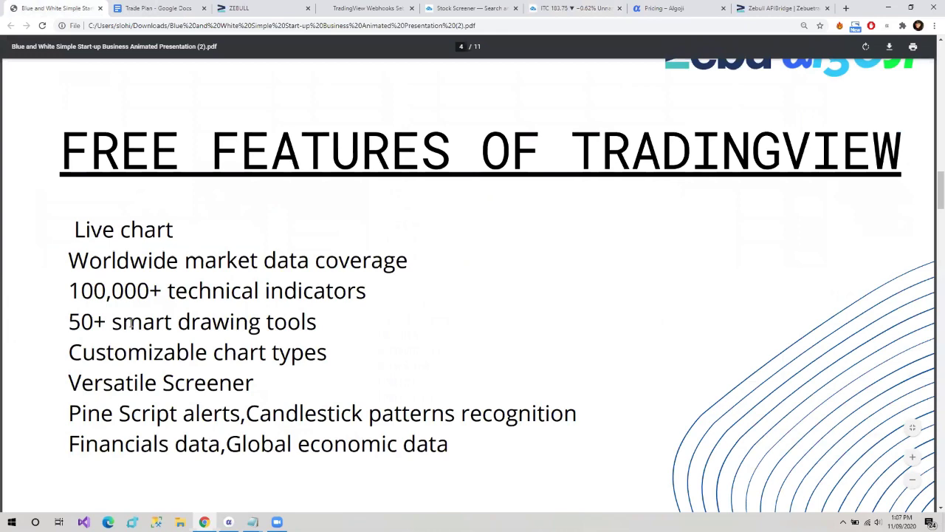
{"action": "left_click", "coordinate": [572, 8]}
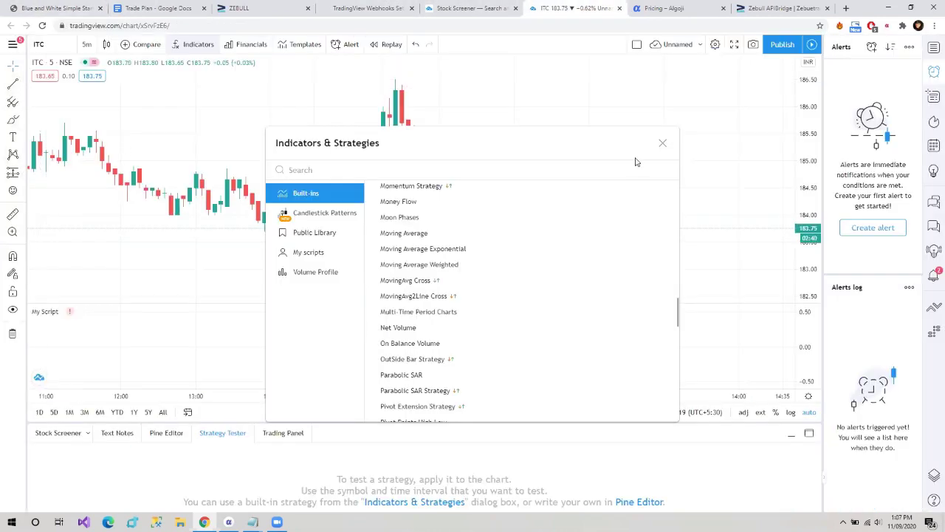
{"action": "left_click", "coordinate": [663, 144]}
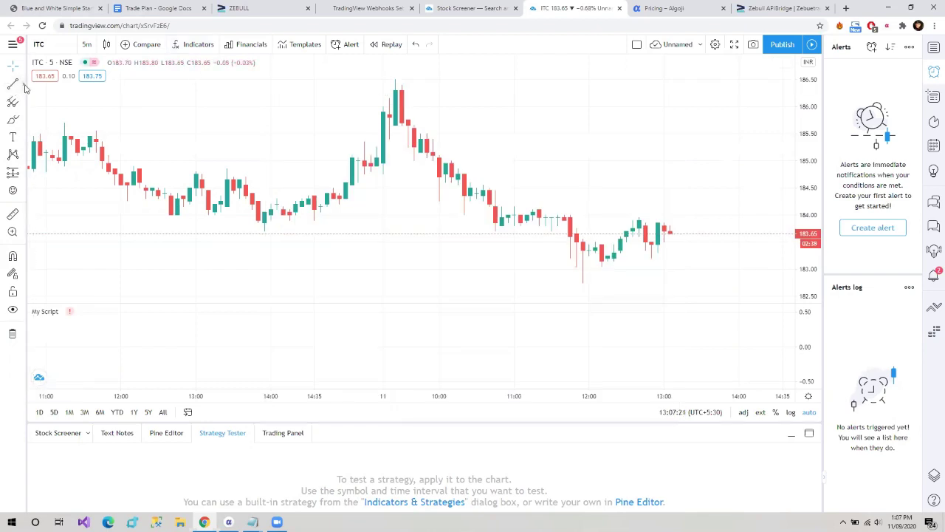
- Examine the chart's drawing tools: trend lines, pitchfork, Gann and Fibonacci tools, and patterns, leaving the chart without a drawing
{"action": "left_click", "coordinate": [23, 86]}
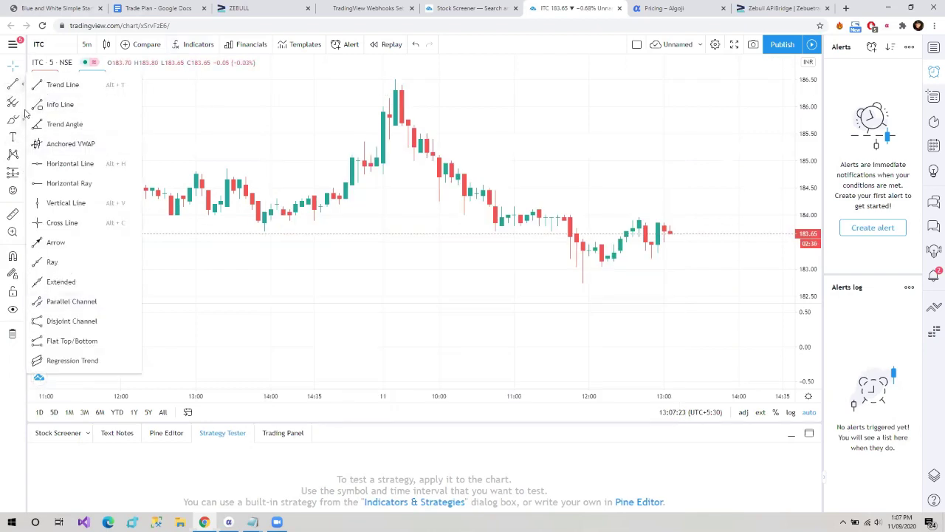
{"action": "left_click", "coordinate": [23, 102]}
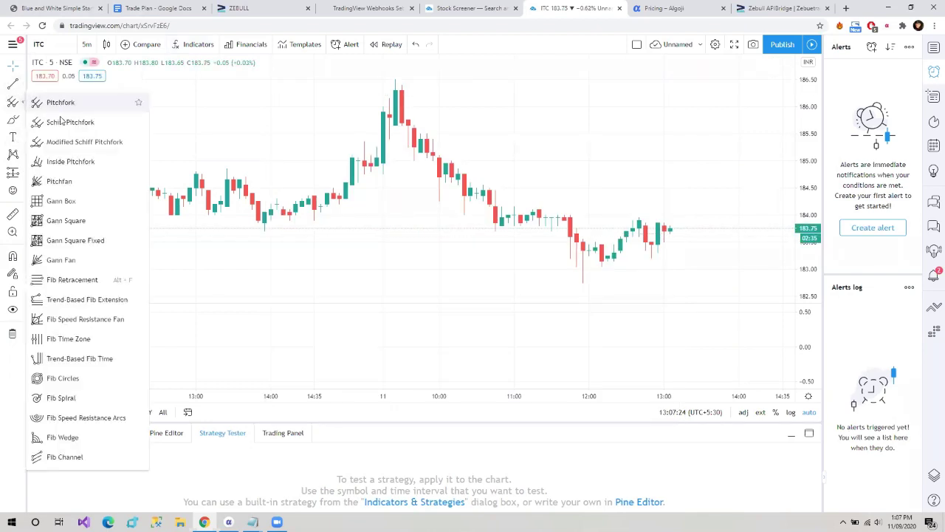
{"action": "left_click", "coordinate": [21, 155]}
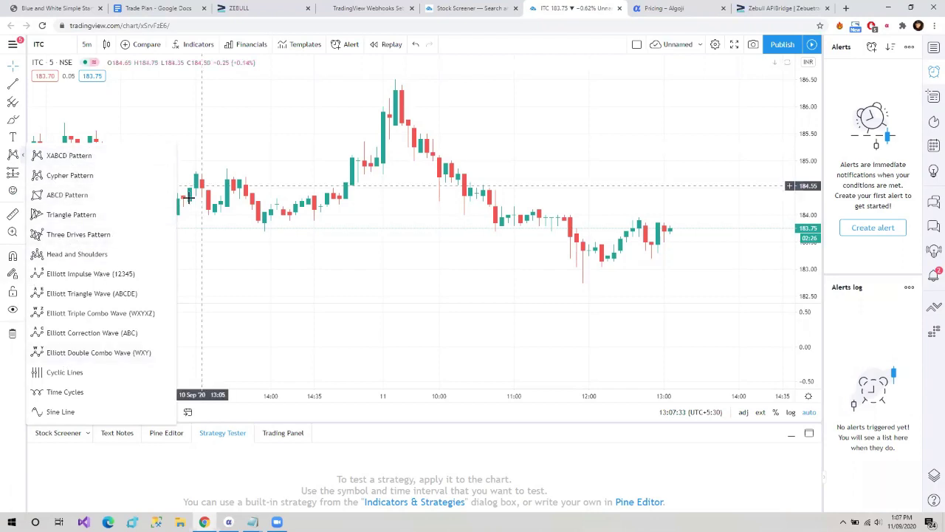
{"action": "left_click", "coordinate": [226, 173]}
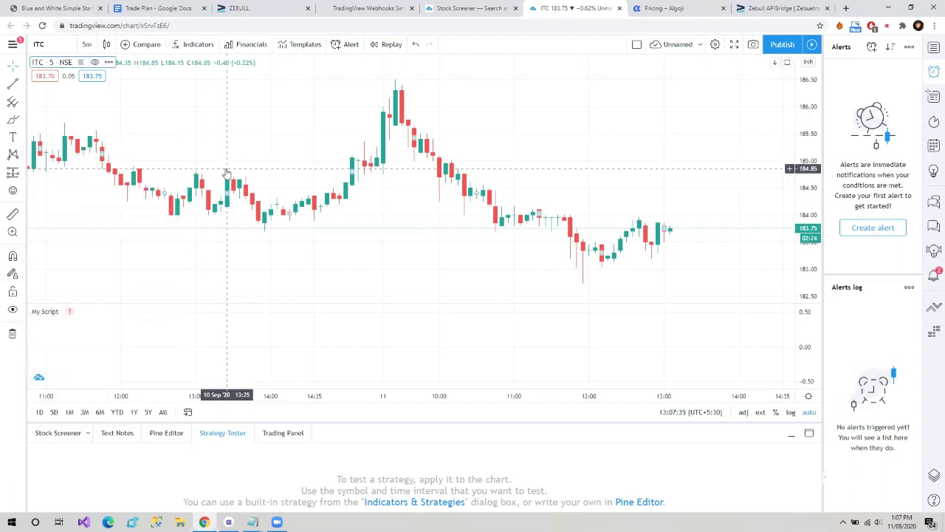
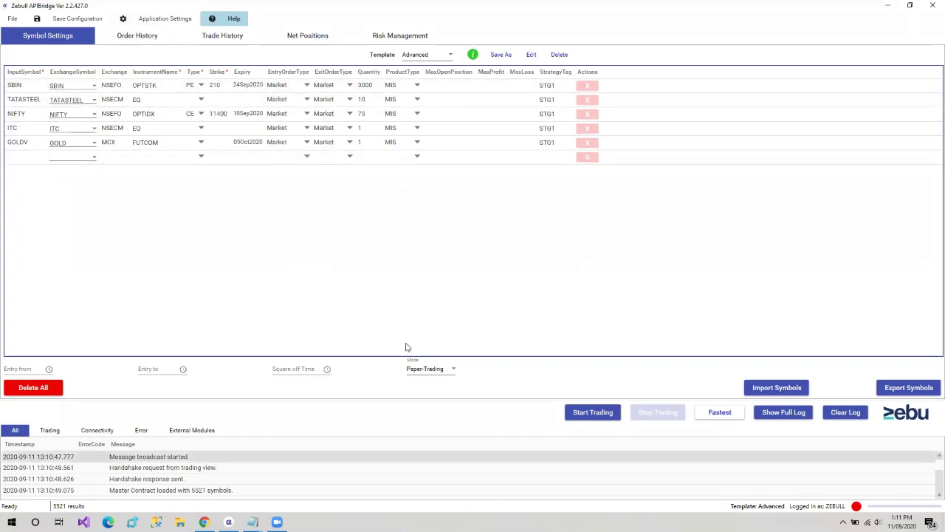
- Switch from the APIBridge application to the Zebull APIBridge web page and look over its platform and download section
{"action": "left_click", "coordinate": [228, 522]}
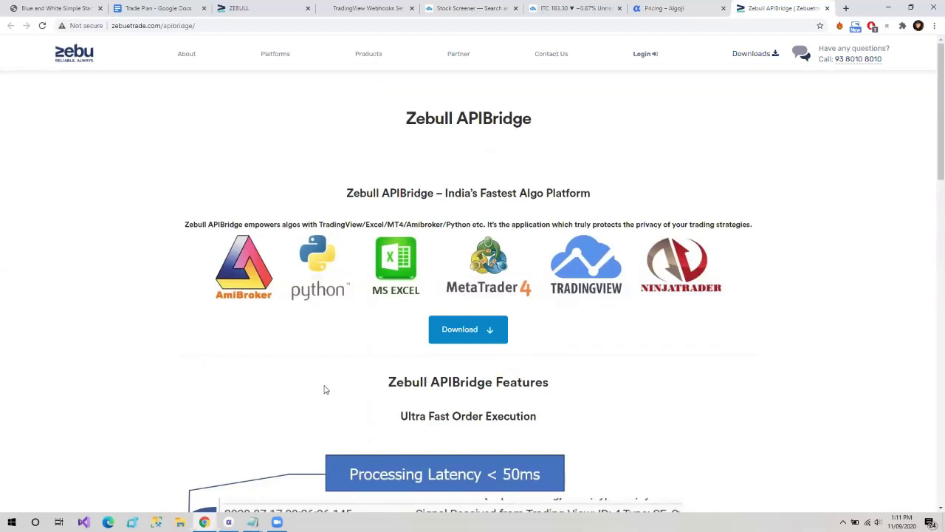
{"action": "scroll", "coordinate": [325, 390], "scroll_direction": "down", "scroll_amount": 1}
{"action": "scroll", "coordinate": [325, 390], "scroll_direction": "up", "scroll_amount": 1}
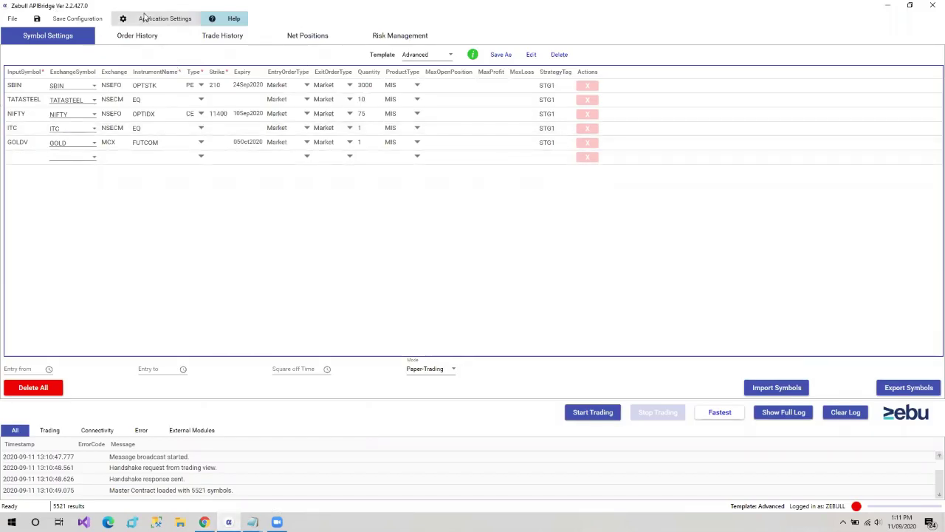
- Open the online help center from Zebull APIBridge and copy its web address
{"action": "left_click", "coordinate": [229, 23]}
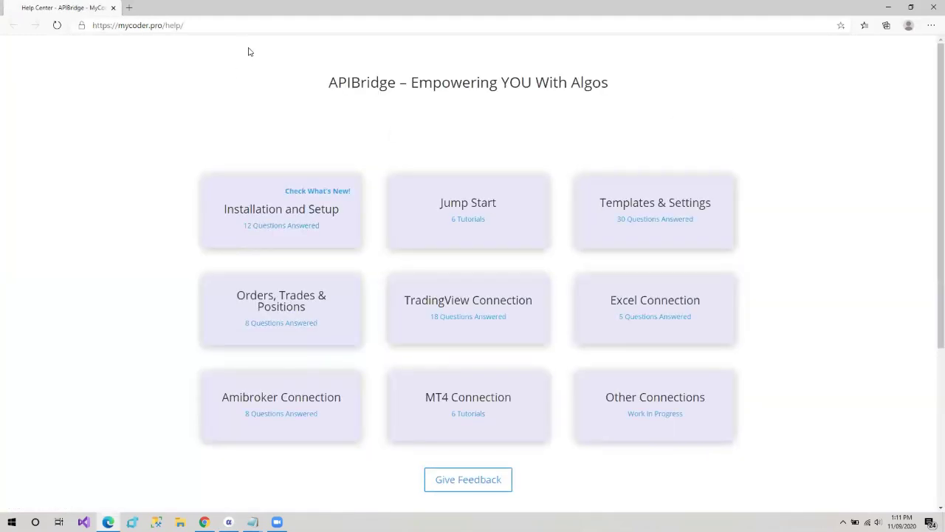
{"action": "left_click", "coordinate": [221, 24]}
{"action": "key", "text": "ctrl+c"}
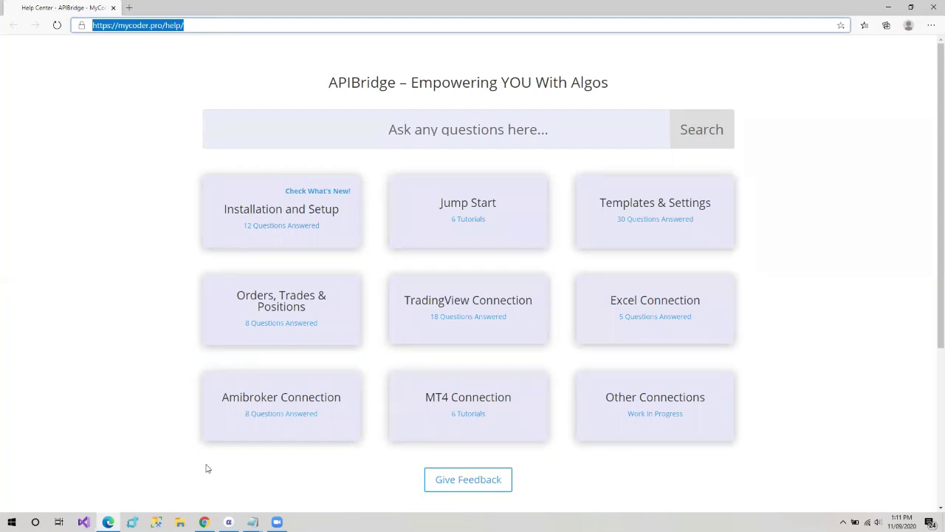
- Switch to Chrome and open the help center address mycoder.pro/help in a new tab
{"action": "left_click", "coordinate": [204, 522]}
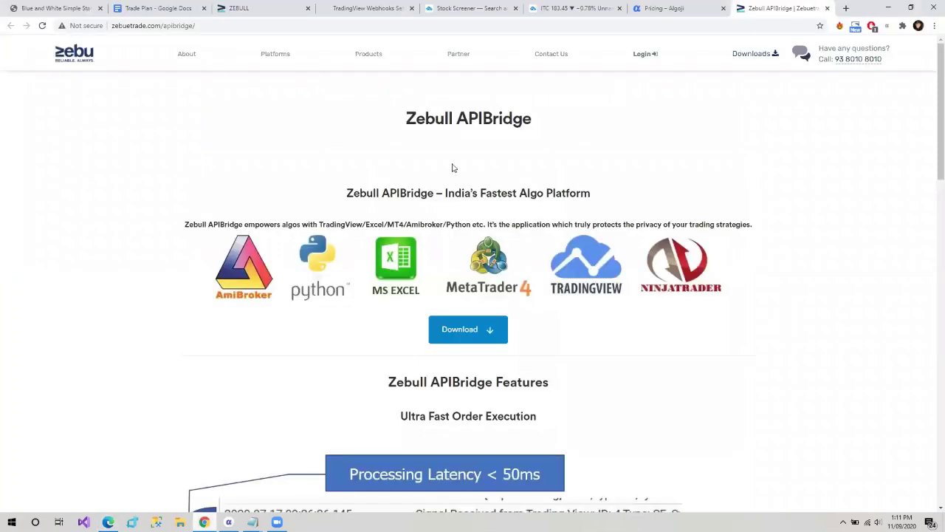
{"action": "left_click", "coordinate": [847, 9]}
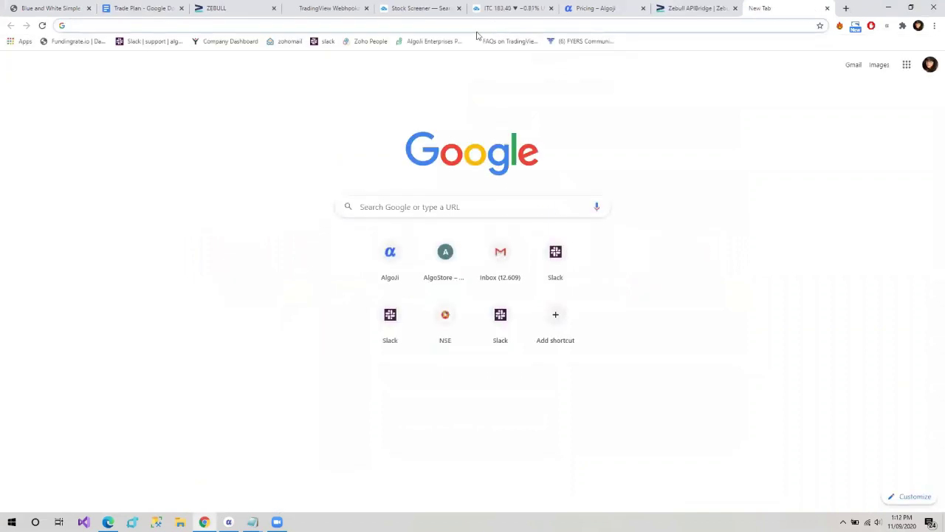
{"action": "key", "text": "ctrl+v"}
{"action": "key", "text": "Return"}
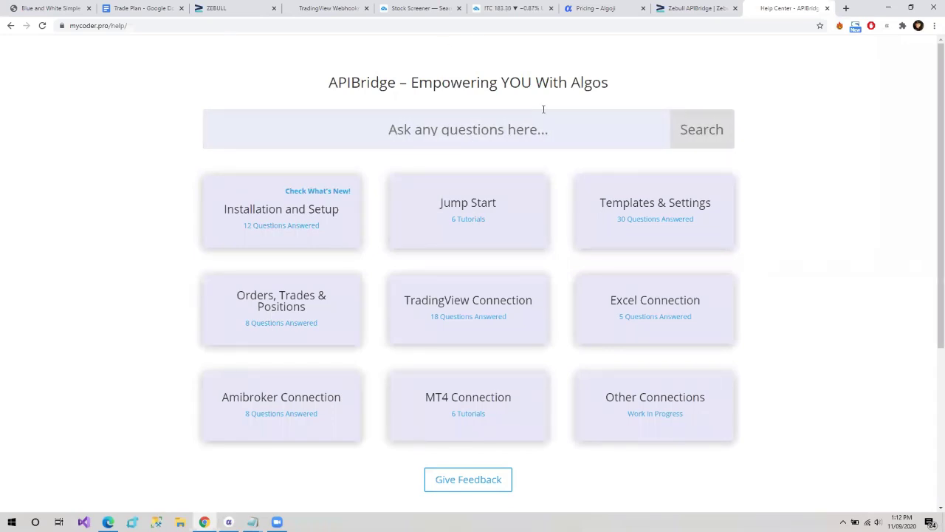
- Open the Jump Start guide for system trading with TradingView and read its Chrome extension installation steps
{"action": "left_click", "coordinate": [451, 209]}
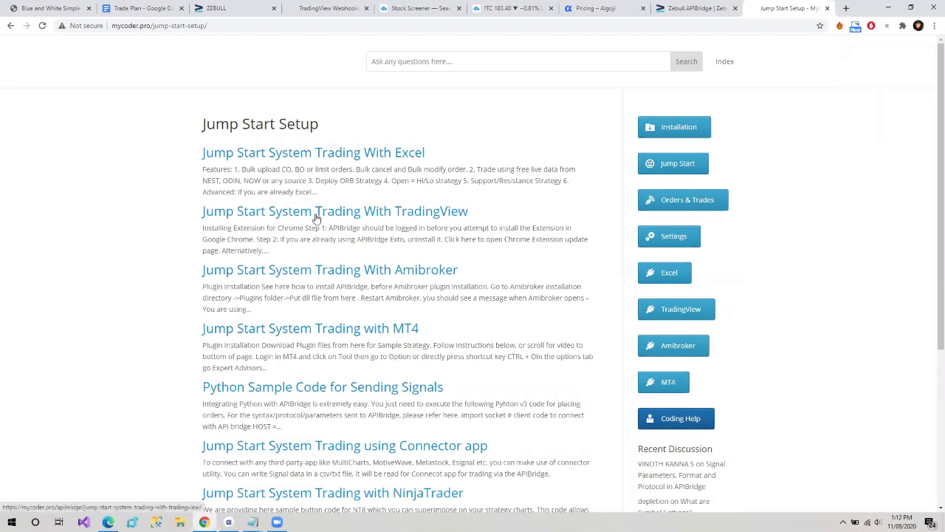
{"action": "left_click", "coordinate": [391, 214]}
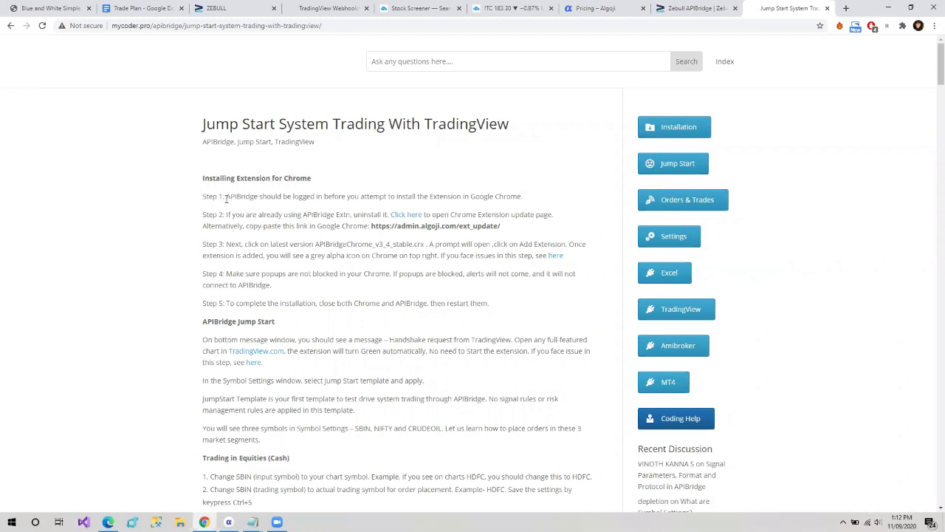
{"action": "left_click_drag", "start_coordinate": [263, 196], "coordinate": [470, 198]}
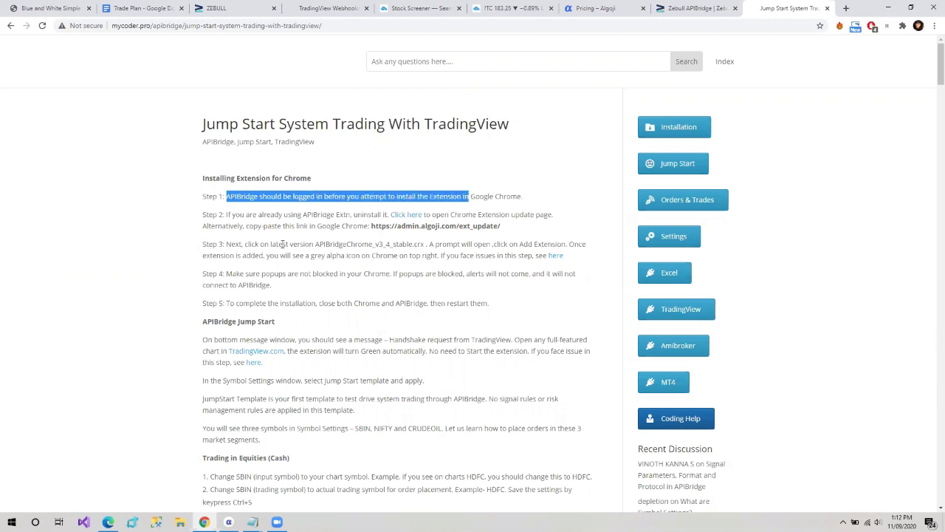
{"action": "scroll", "coordinate": [263, 269], "scroll_direction": "down", "scroll_amount": 1}
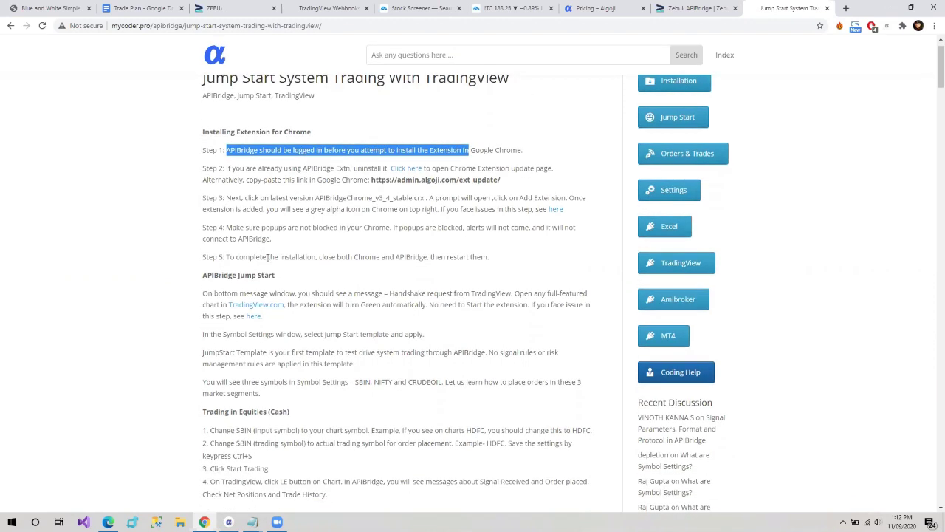
{"action": "scroll", "coordinate": [308, 246], "scroll_direction": "up", "scroll_amount": 1}
{"action": "left_click", "coordinate": [308, 246]}
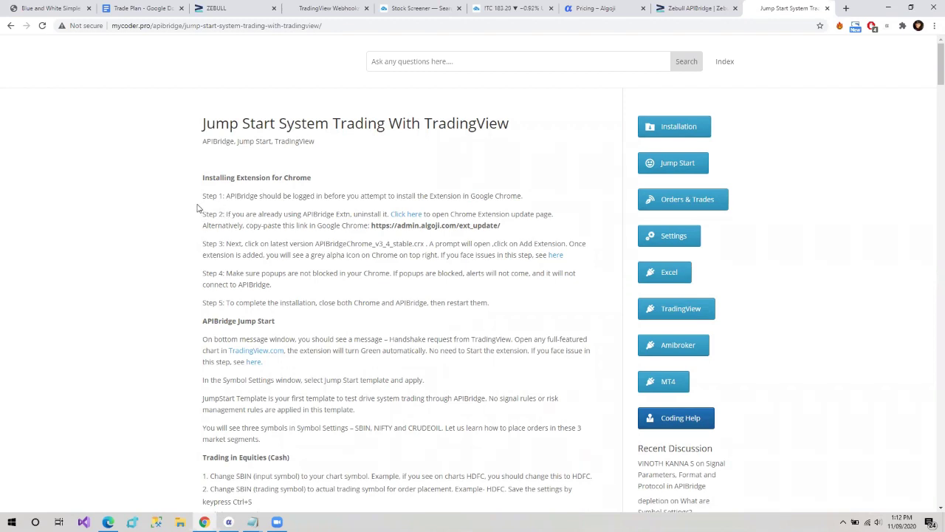
{"action": "left_click_drag", "start_coordinate": [246, 200], "coordinate": [322, 214]}
{"action": "left_click", "coordinate": [331, 229]}
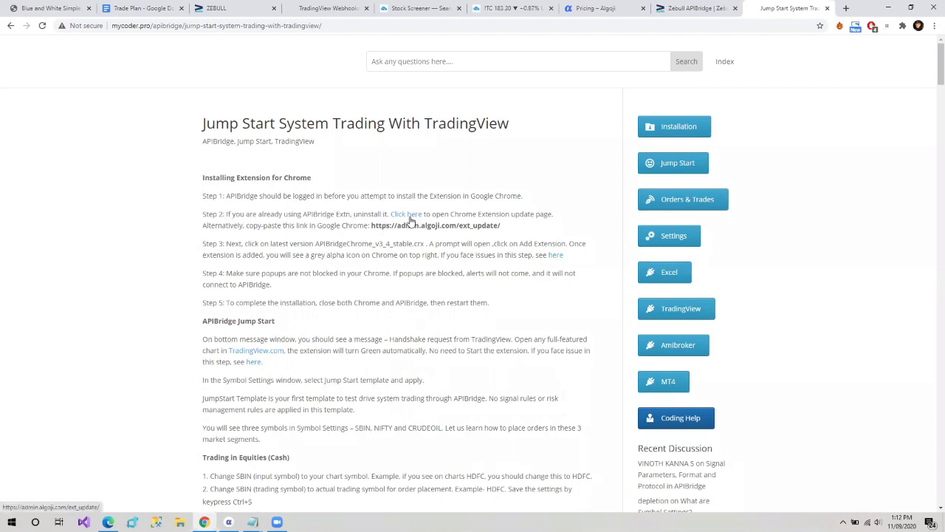
- Open the extension update page from the guide and install APIBridgeChrome_v3_4_stable.crx in Chrome
{"action": "left_click", "coordinate": [411, 221]}
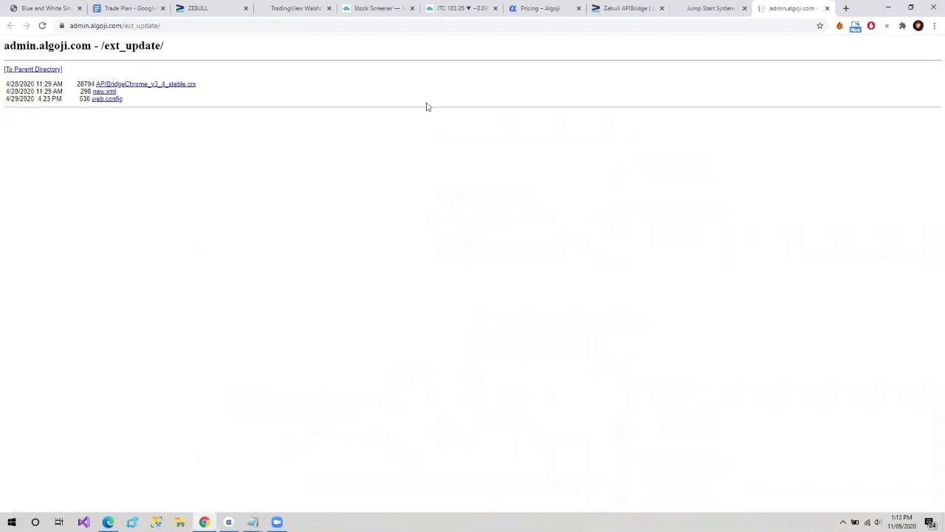
{"action": "left_click", "coordinate": [147, 86]}
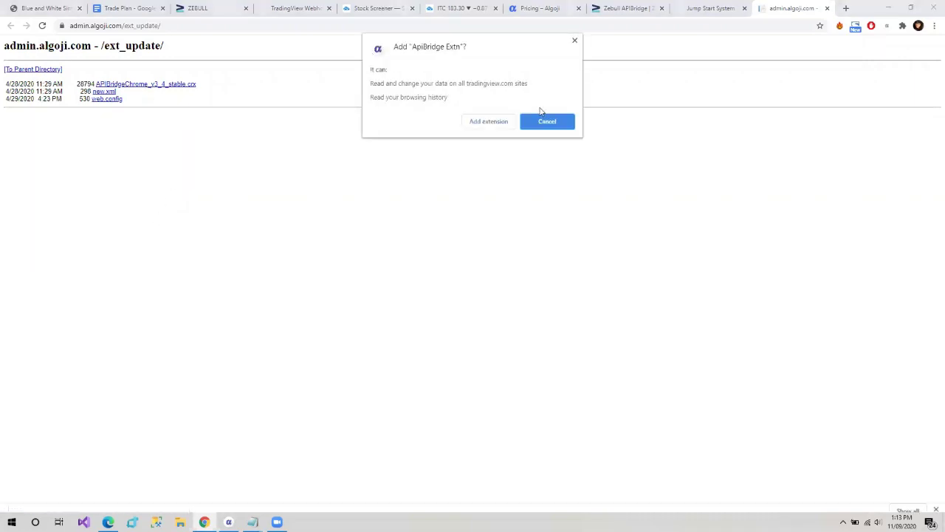
{"action": "left_click", "coordinate": [485, 122]}
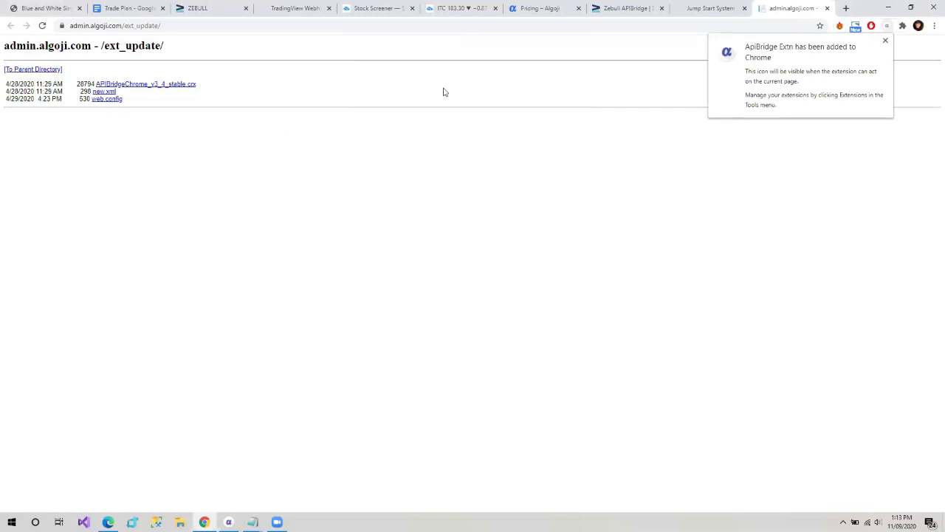
- Return to the ITC chart, close Indicators & Strategies, reload the page and reposition the LE/LX/SX/SE order widget near the chart's lower-left area
{"action": "left_click", "coordinate": [443, 8]}
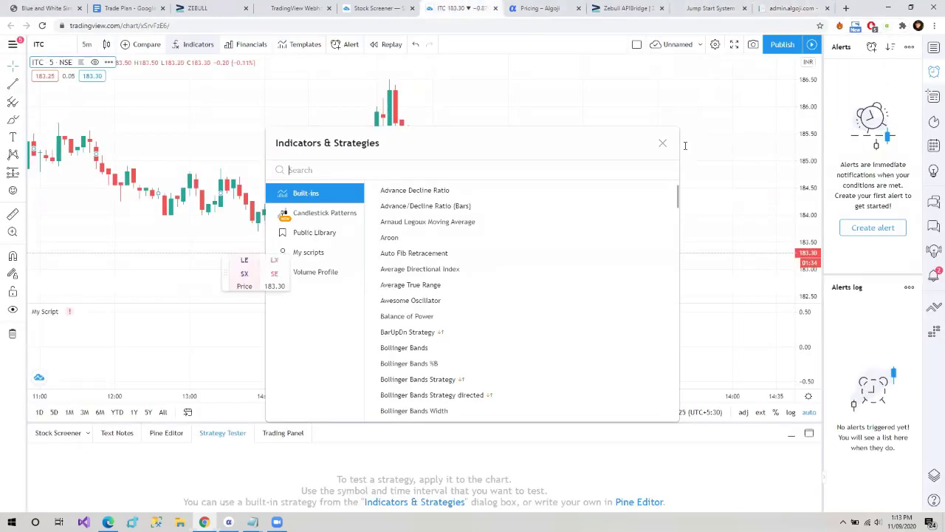
{"action": "left_click", "coordinate": [661, 142]}
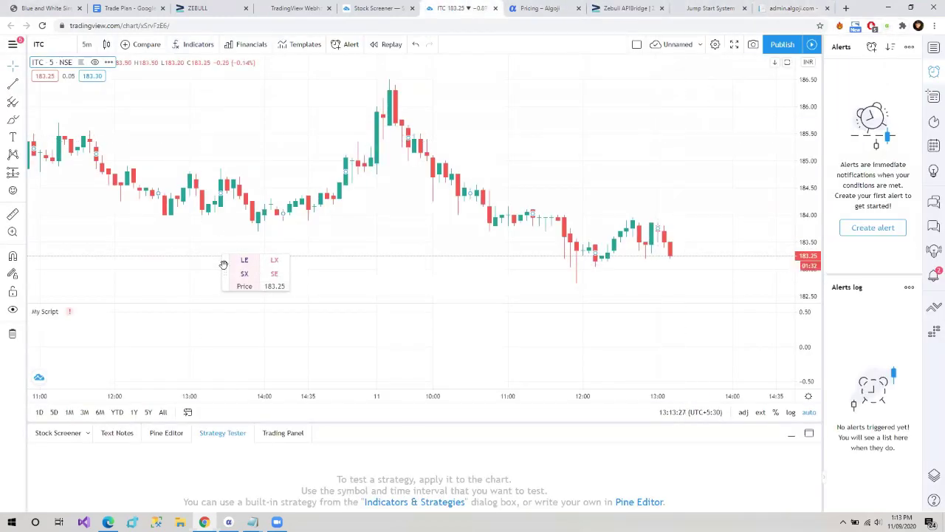
{"action": "left_click_drag", "start_coordinate": [224, 263], "coordinate": [78, 244]}
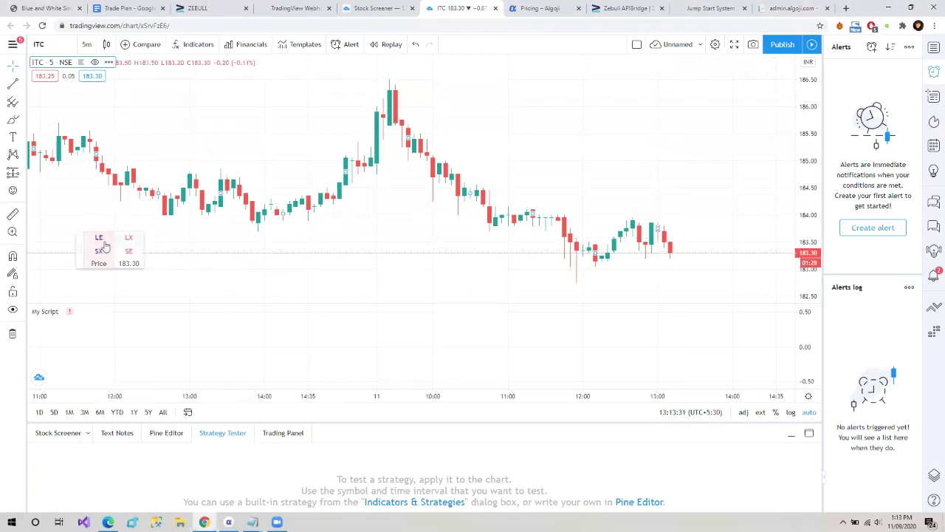
{"action": "left_click", "coordinate": [43, 26]}
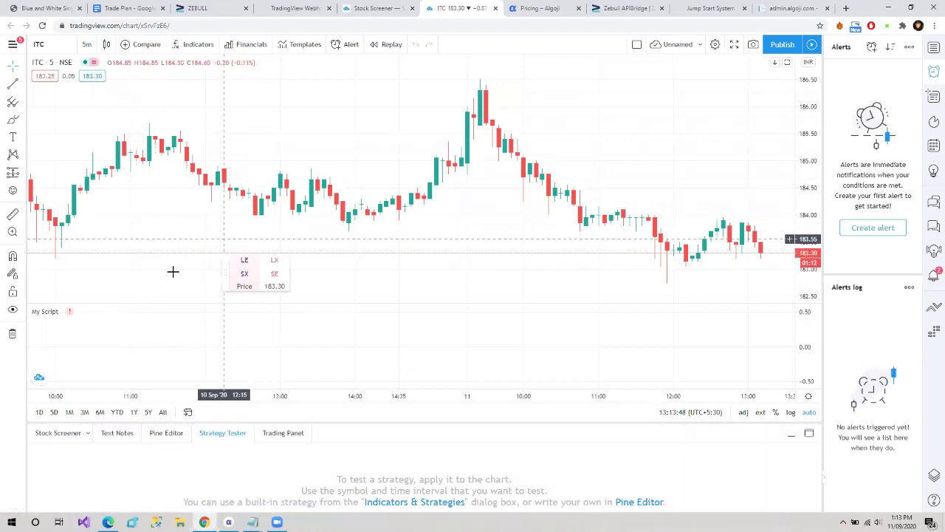
{"action": "left_click_drag", "start_coordinate": [224, 271], "coordinate": [106, 237]}
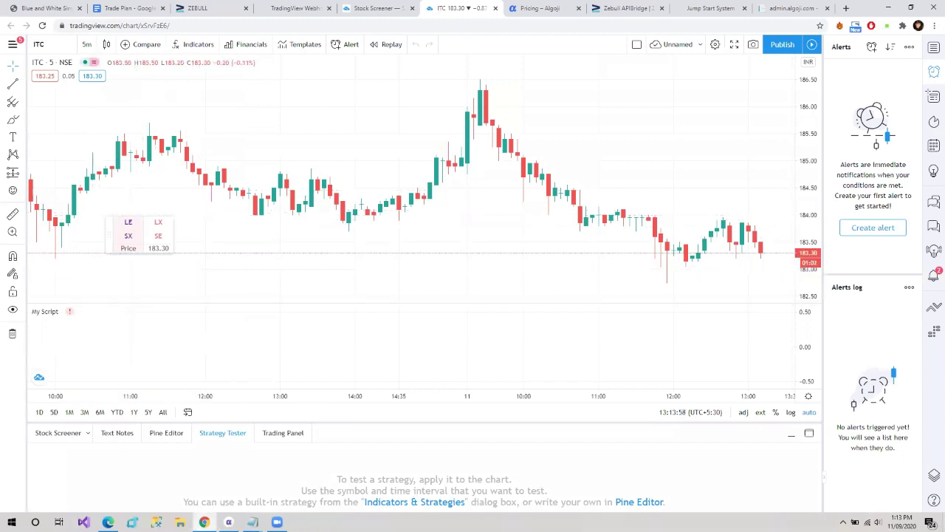
- Switch to Zebull APIBridge, start trading in Paper-Trading mode with the Advanced template, and return to the ITC chart
{"action": "left_click", "coordinate": [228, 522]}
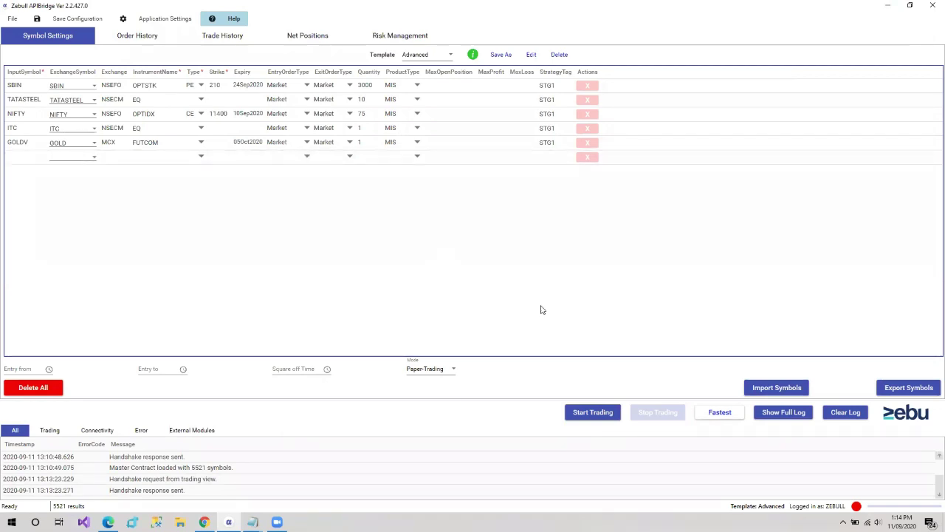
{"action": "left_click", "coordinate": [589, 413]}
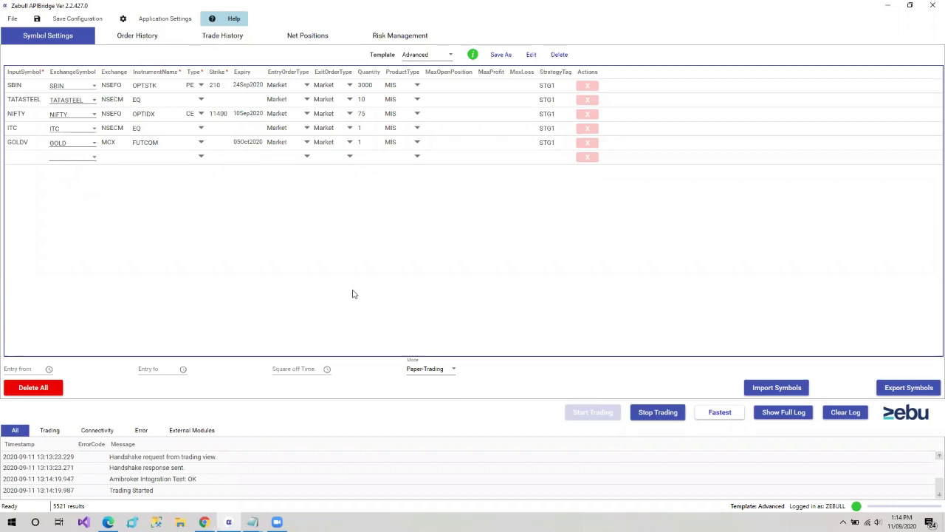
{"action": "left_click", "coordinate": [204, 523]}
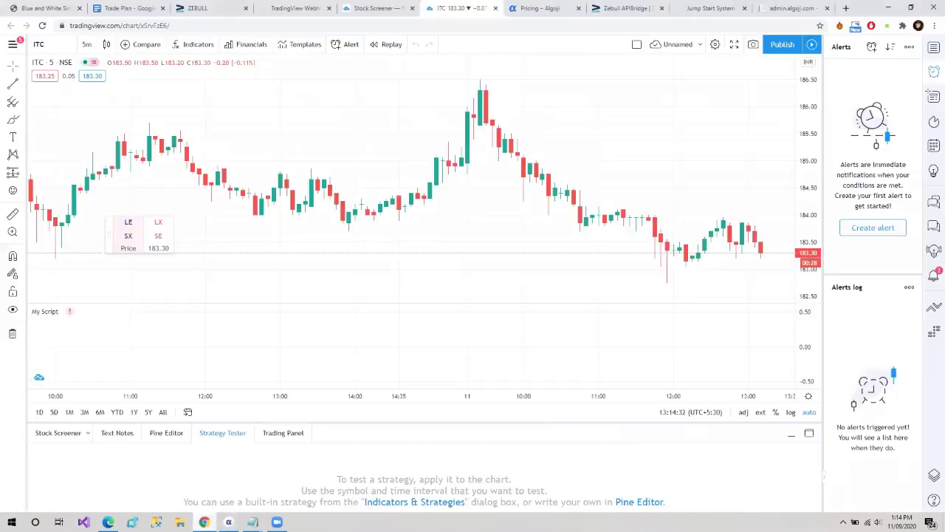
- Move the order widget closer to the ITC chart's left edge and open the Pine Editor
{"action": "left_click_drag", "start_coordinate": [109, 235], "coordinate": [88, 252]}
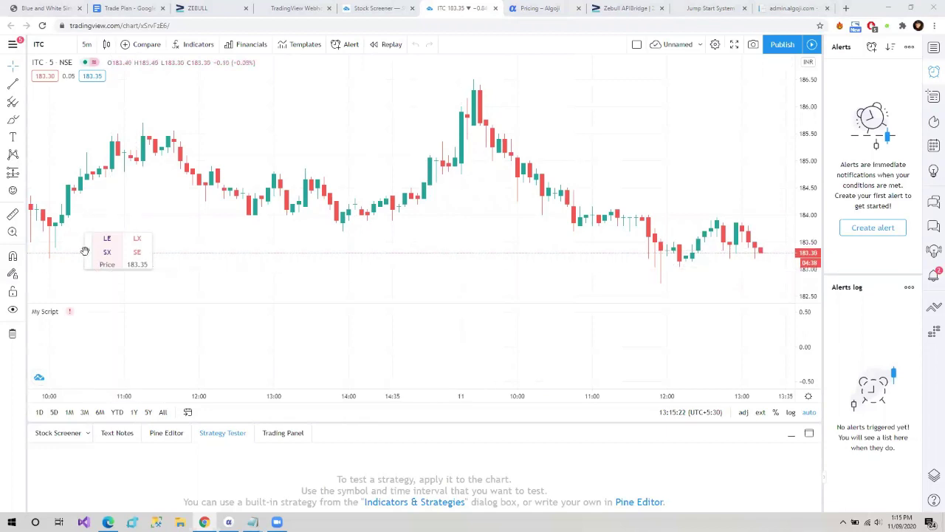
{"action": "left_click_drag", "start_coordinate": [85, 251], "coordinate": [60, 255]}
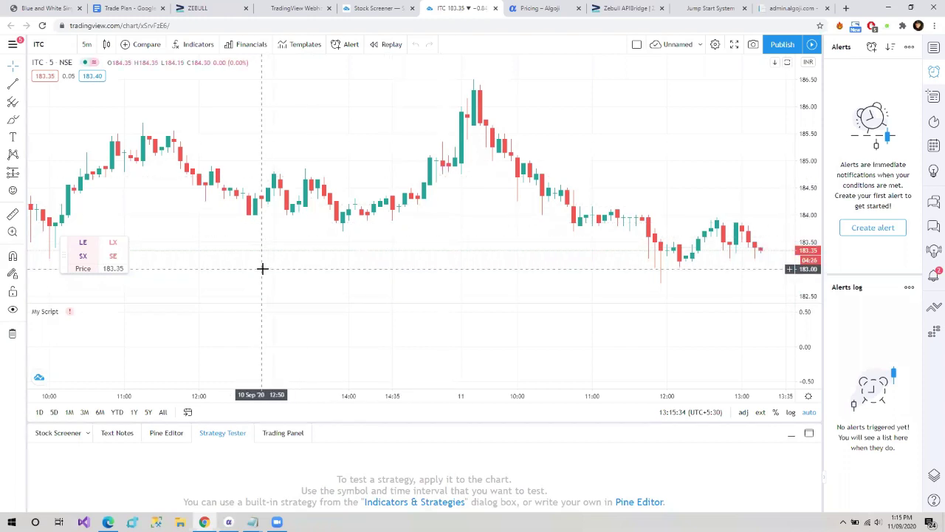
{"action": "left_click", "coordinate": [164, 433]}
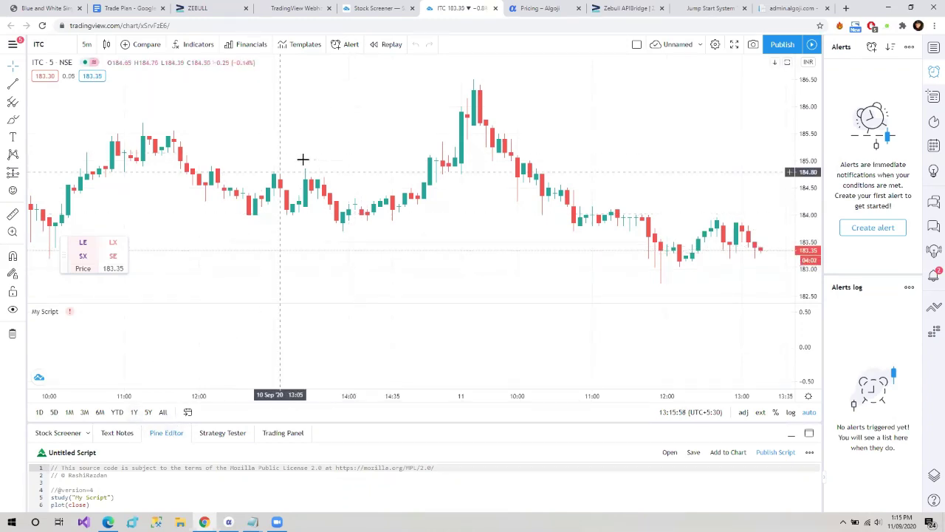
- Search the APIBridge help pages for "renko" and open Renko Strategy Automation using TradingView (Updated)
{"action": "left_click", "coordinate": [712, 9]}
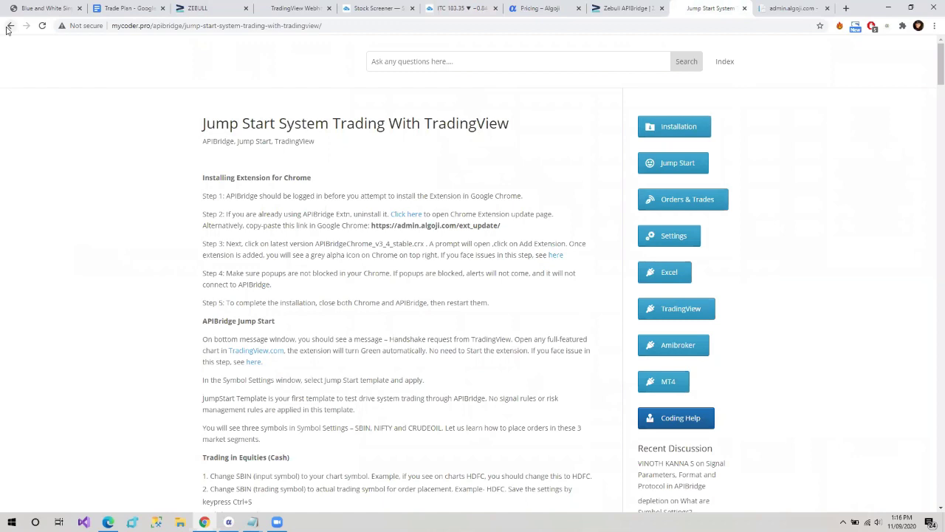
{"action": "left_click", "coordinate": [387, 63]}
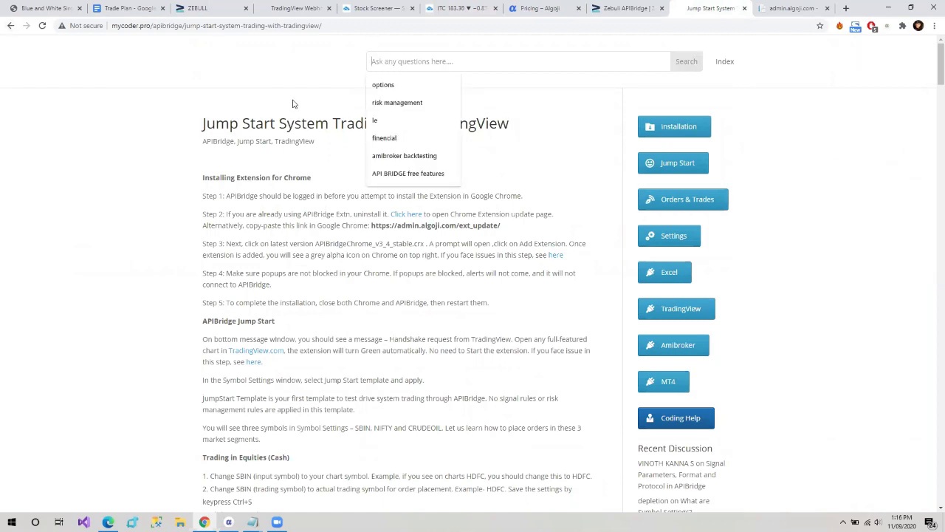
{"action": "type", "text": "renko"}
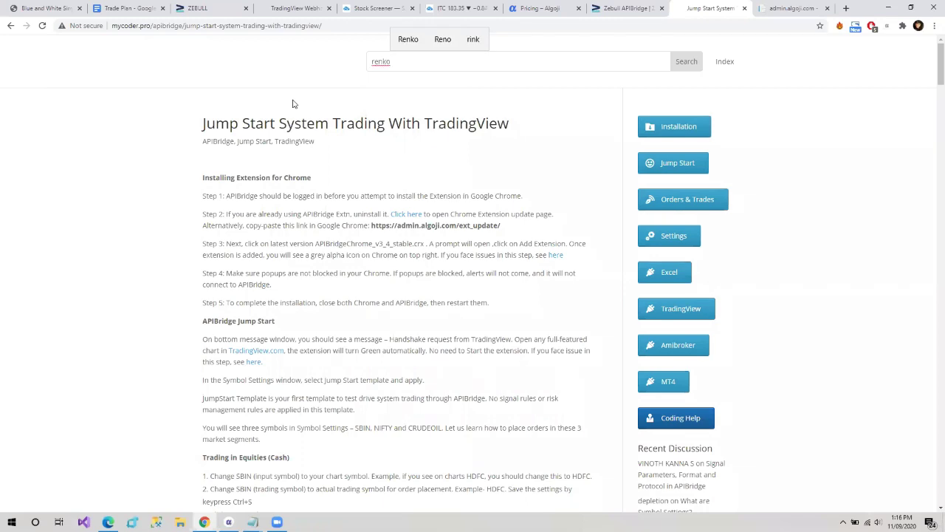
{"action": "key", "text": "Return"}
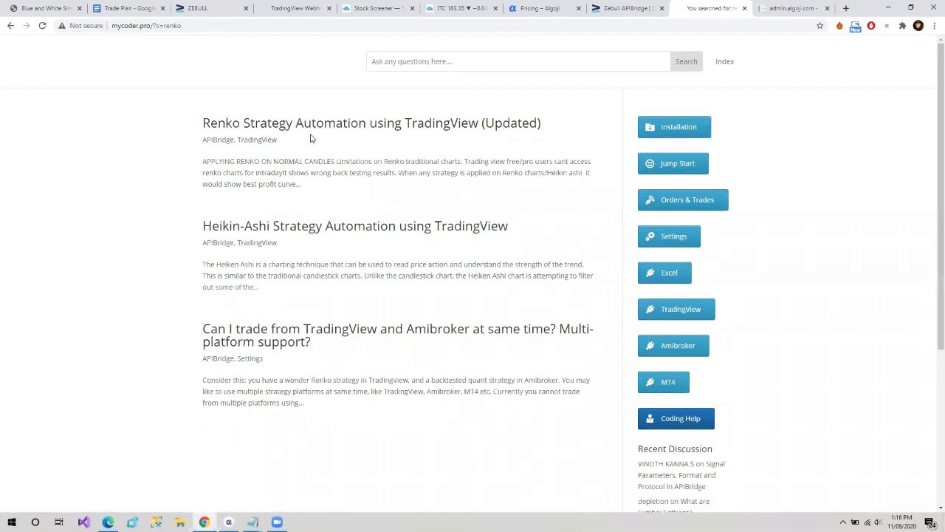
{"action": "left_click", "coordinate": [330, 127]}
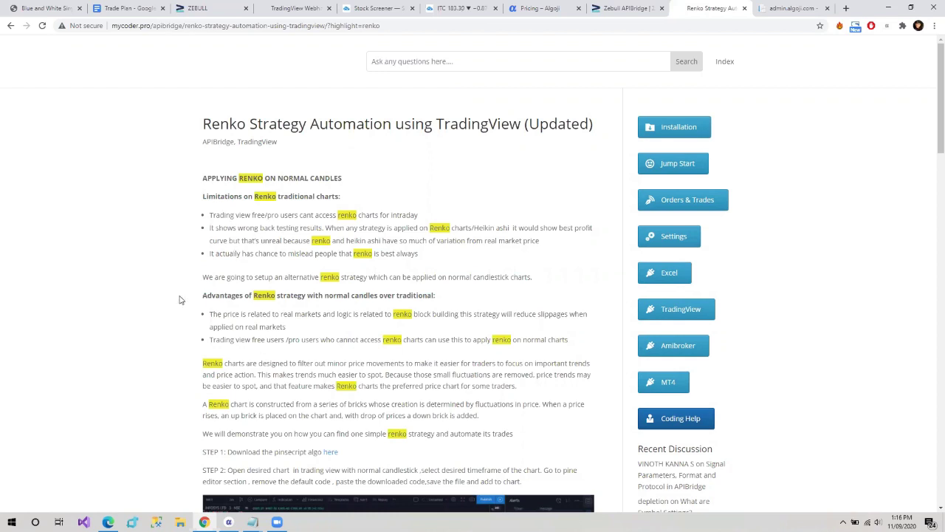
- Read the Renko article up to Step 1, view its linked renkonormalarticle.txt script and return to the article
{"action": "scroll", "coordinate": [201, 222], "scroll_direction": "down", "scroll_amount": 1}
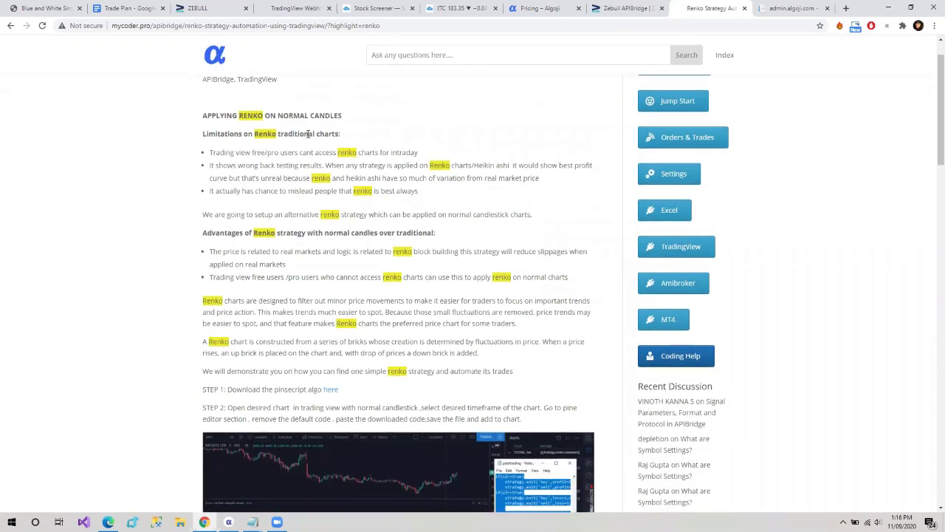
{"action": "scroll", "coordinate": [194, 369], "scroll_direction": "down", "scroll_amount": 1}
{"action": "left_click_drag", "start_coordinate": [203, 328], "coordinate": [344, 337]}
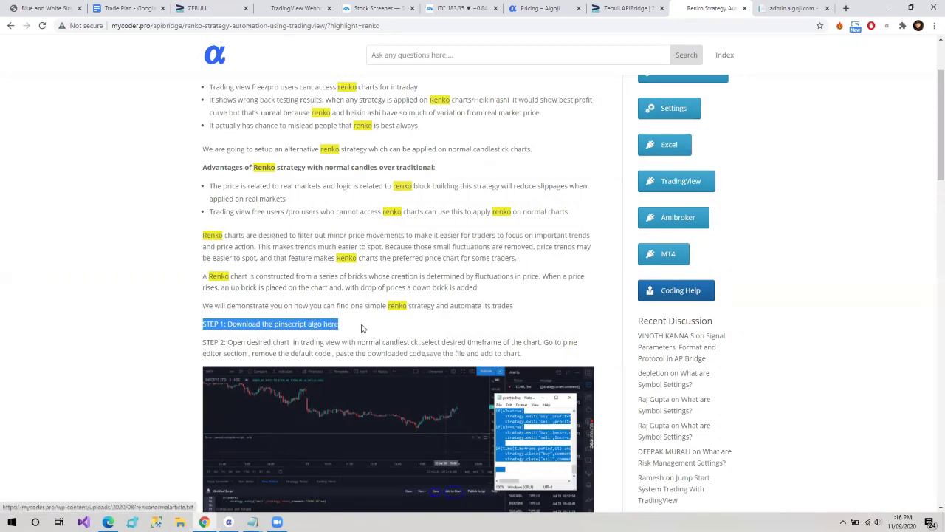
{"action": "left_click", "coordinate": [333, 326]}
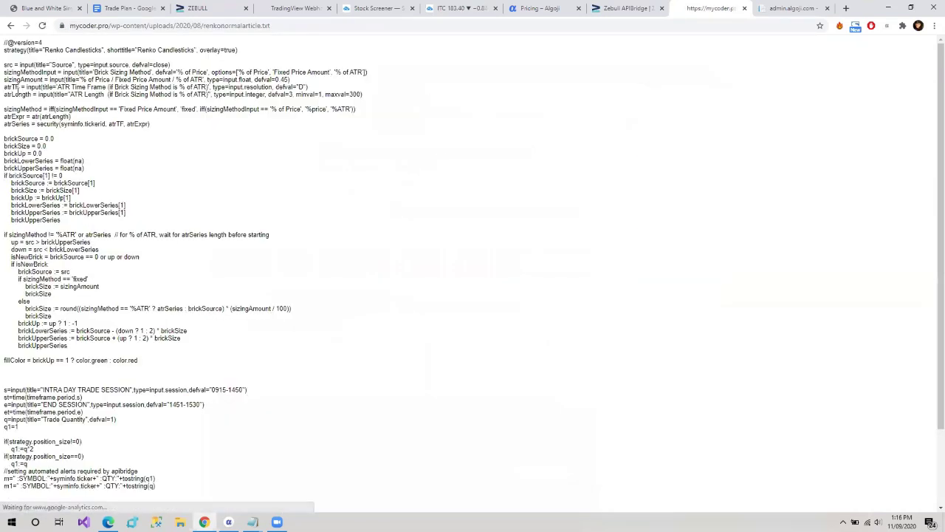
{"action": "key", "text": "alt+Left"}
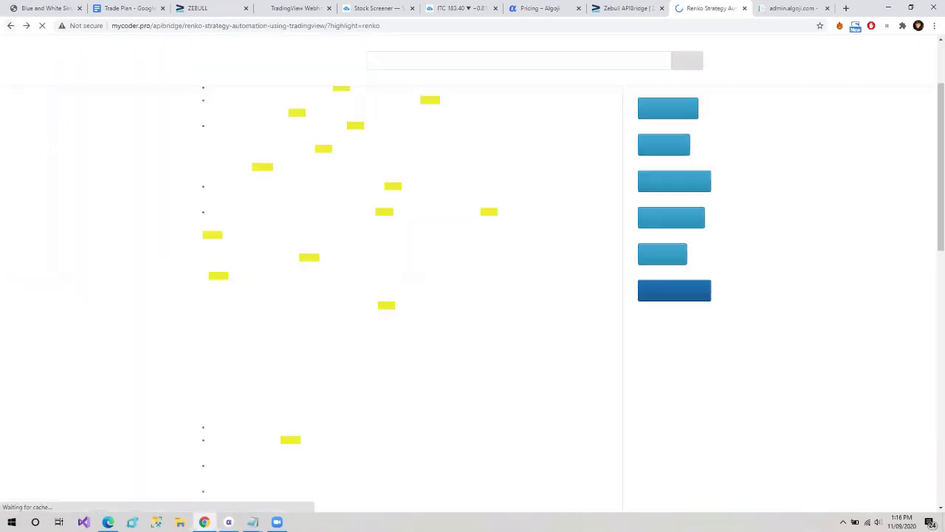
- Switch to Notepad, select the entire Renko strategy code and return to the article in Chrome
{"action": "left_click", "coordinate": [222, 476]}
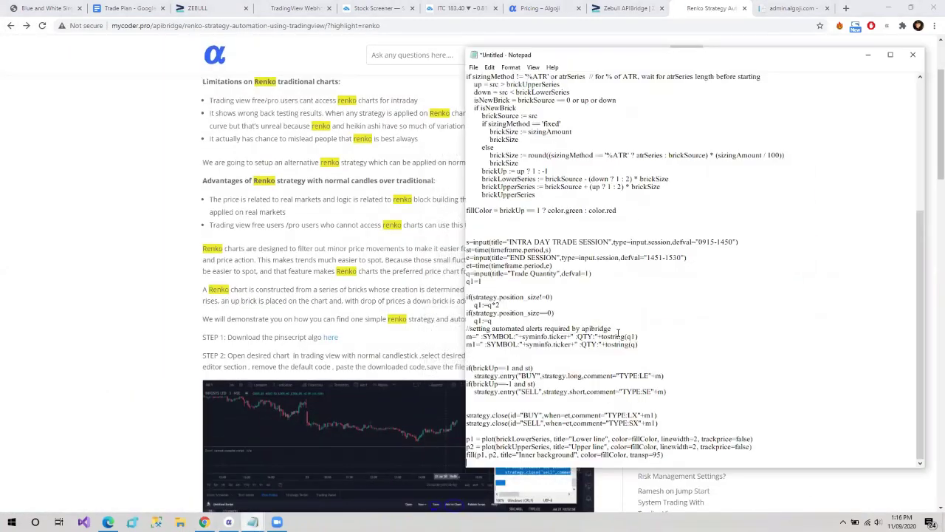
{"action": "key", "text": "ctrl+a"}
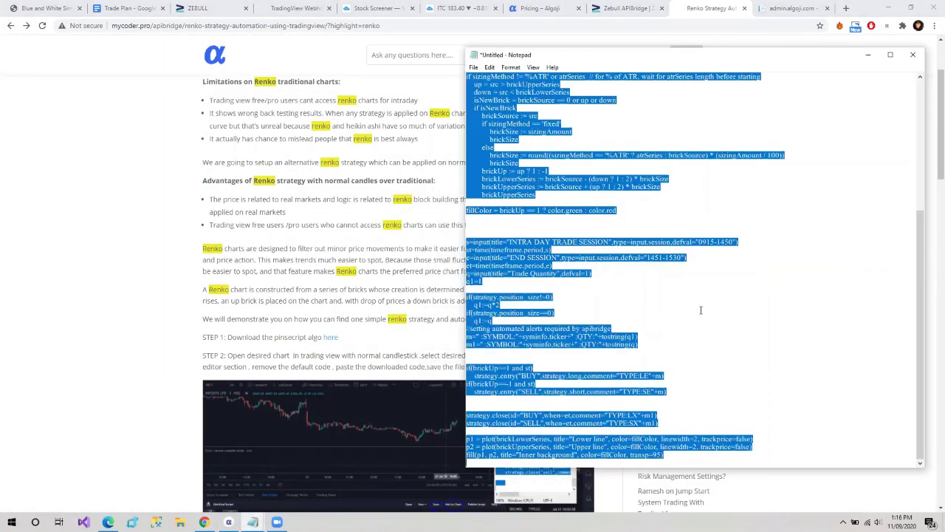
{"action": "left_click", "coordinate": [38, 280]}
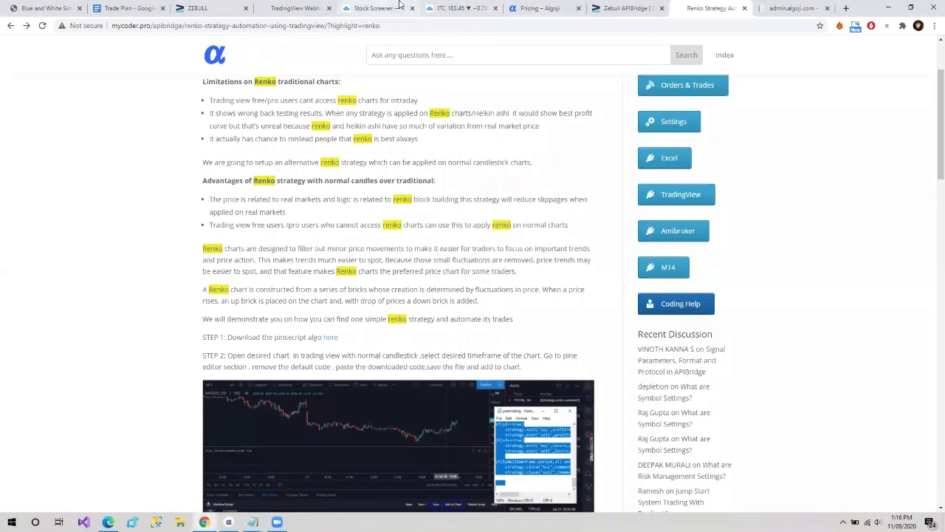
- Return to the ITC chart, replace the default Pine Editor code with the copied Renko strategy code and look through it
{"action": "left_click", "coordinate": [447, 8]}
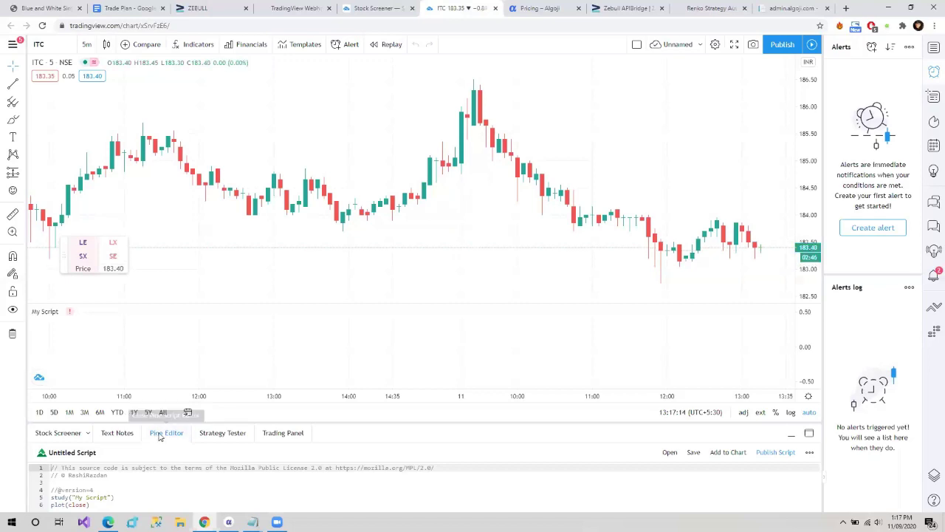
{"action": "left_click", "coordinate": [129, 489]}
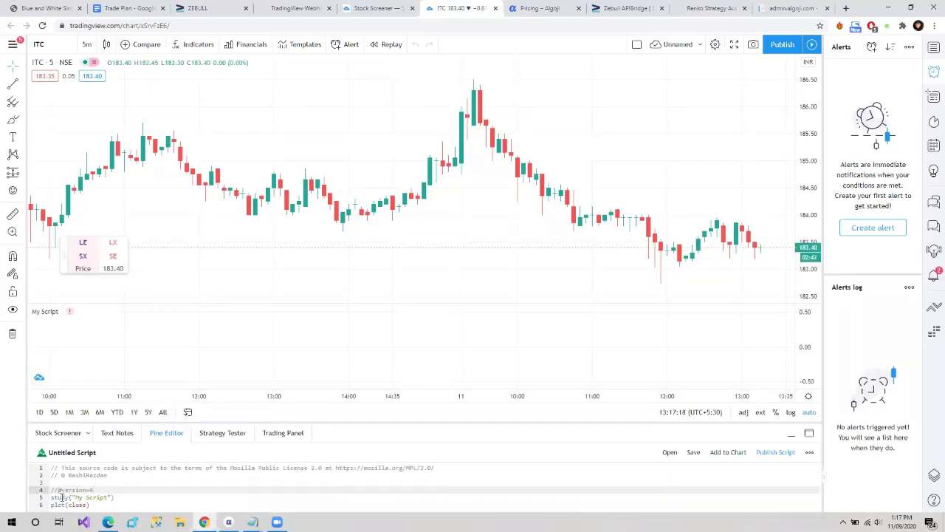
{"action": "left_click", "coordinate": [166, 480]}
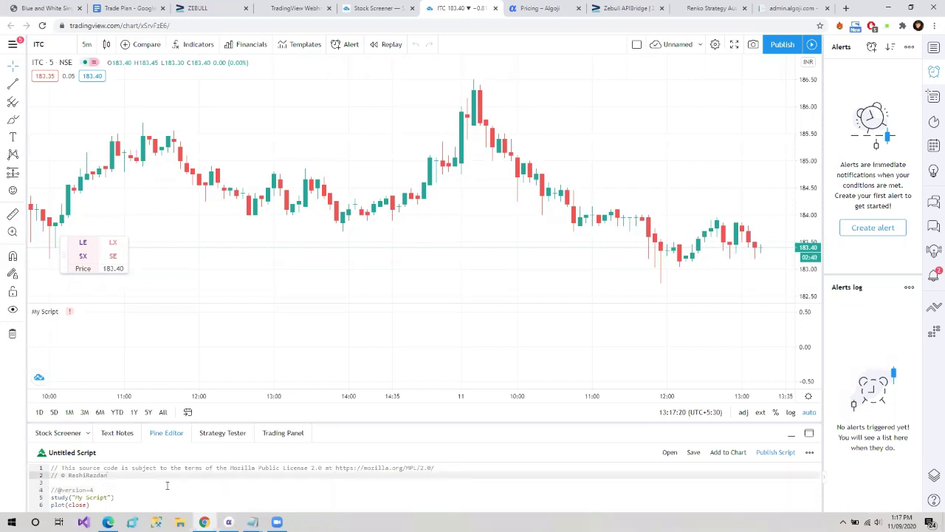
{"action": "left_click", "coordinate": [177, 482]}
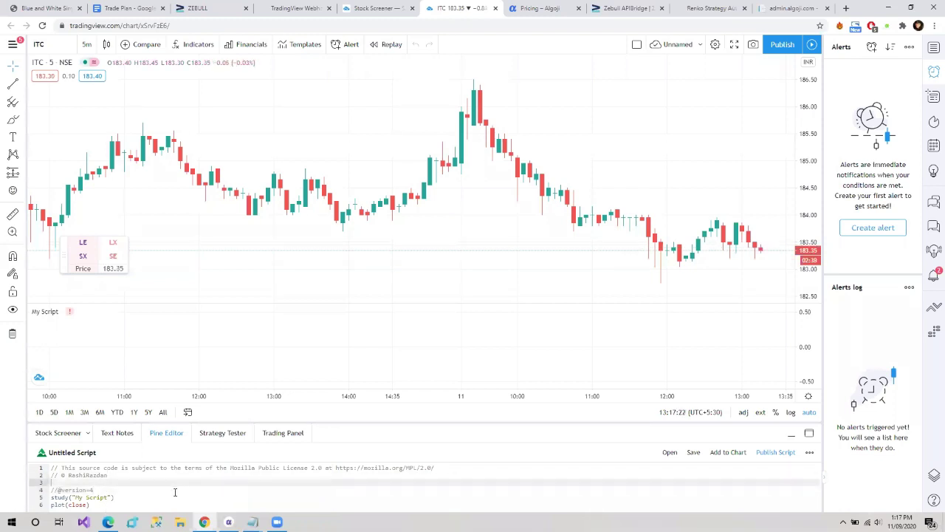
{"action": "key", "text": "ctrl+a"}
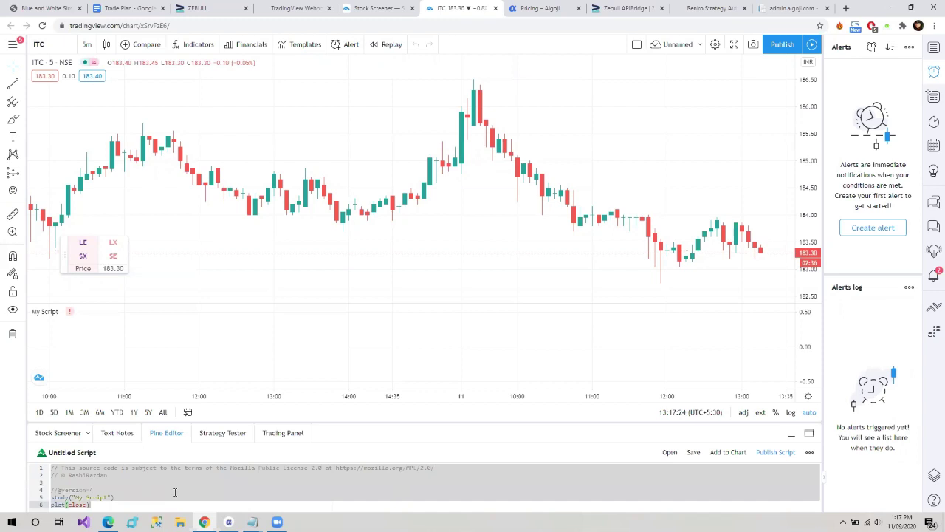
{"action": "key", "text": "Delete"}
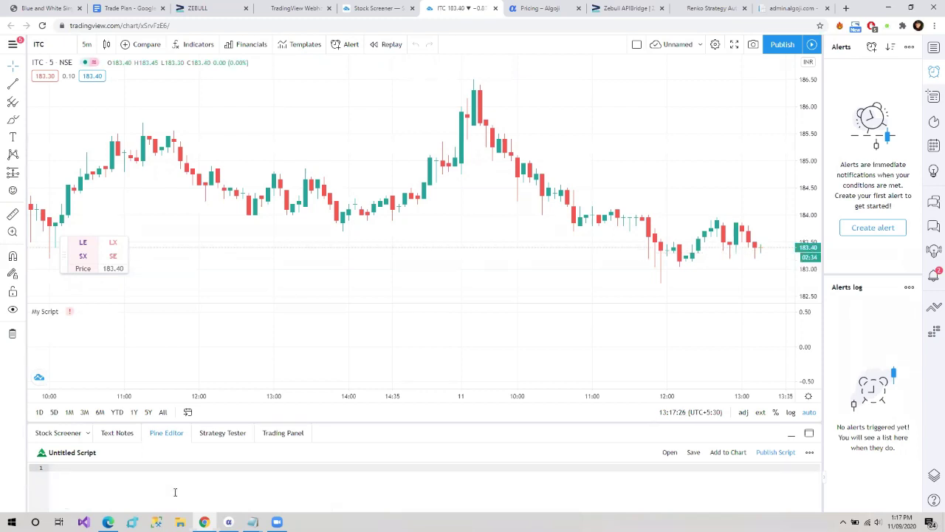
{"action": "key", "text": "ctrl+v"}
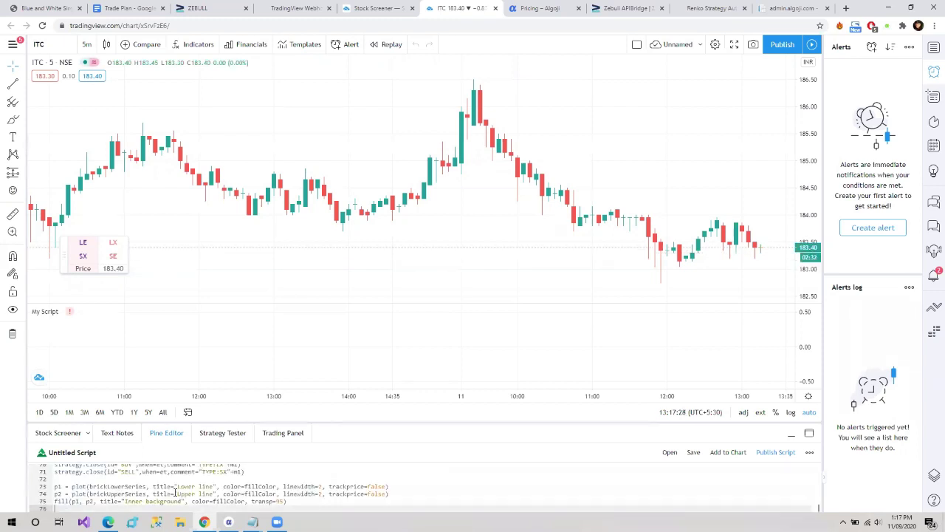
{"action": "scroll", "coordinate": [197, 477], "scroll_direction": "up", "scroll_amount": 10}
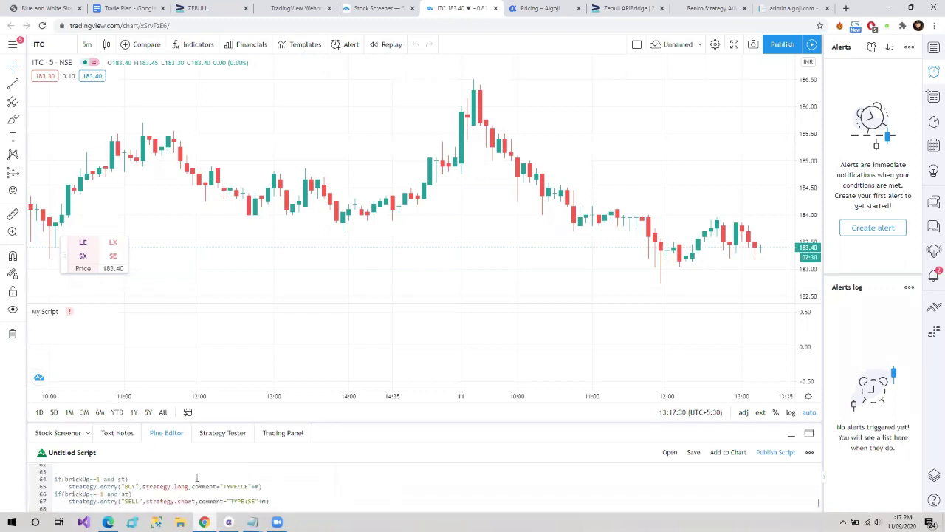
{"action": "scroll", "coordinate": [196, 477], "scroll_direction": "up", "scroll_amount": 10}
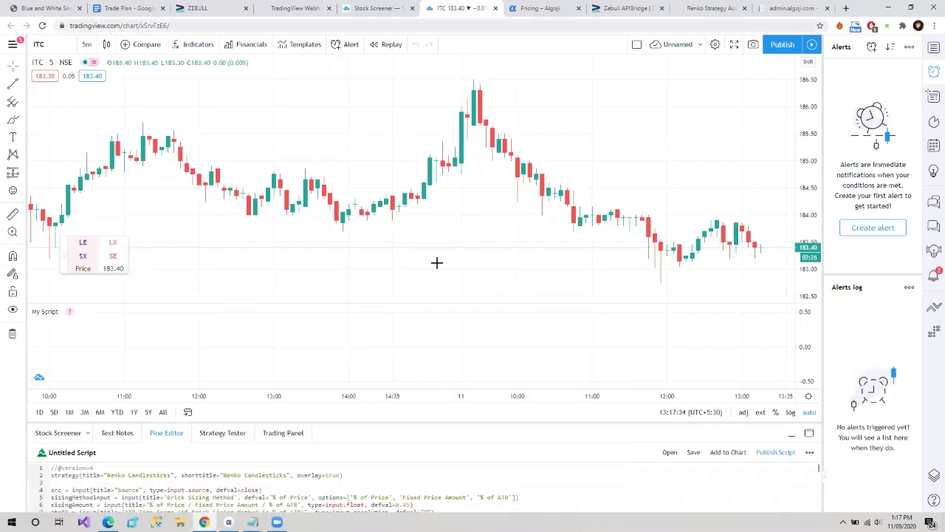
{"action": "scroll", "coordinate": [140, 481], "scroll_direction": "down", "scroll_amount": 6}
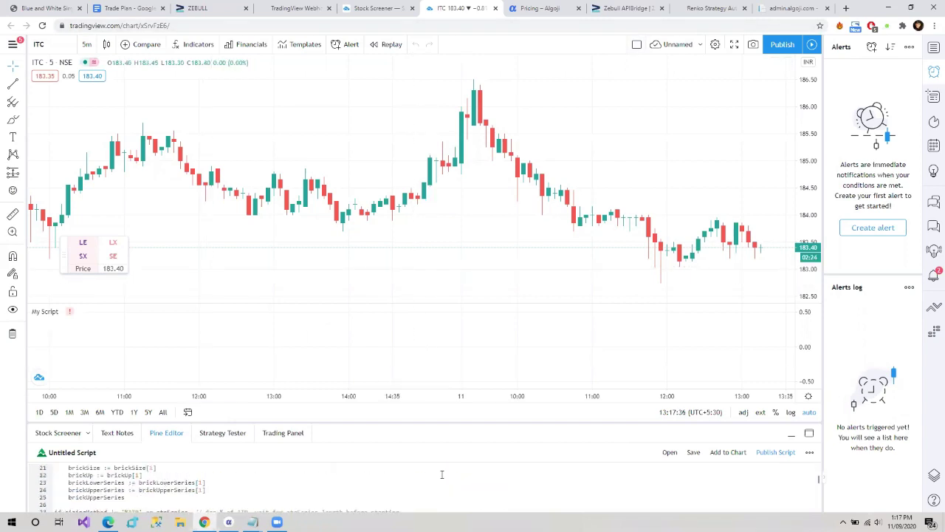
- Save the Renko strategy code as My Script 5 and add it to the ITC chart
{"action": "left_click", "coordinate": [694, 452]}
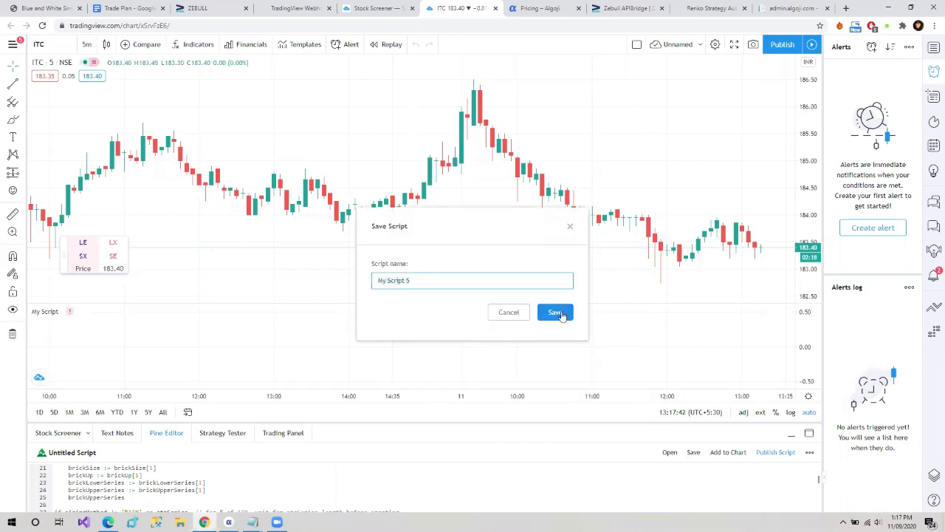
{"action": "left_click", "coordinate": [557, 313]}
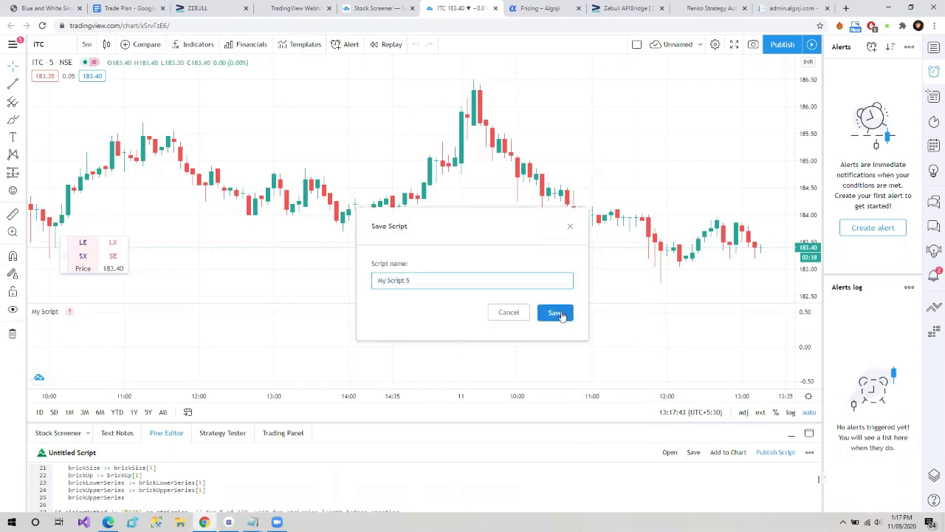
{"action": "left_click", "coordinate": [727, 453]}
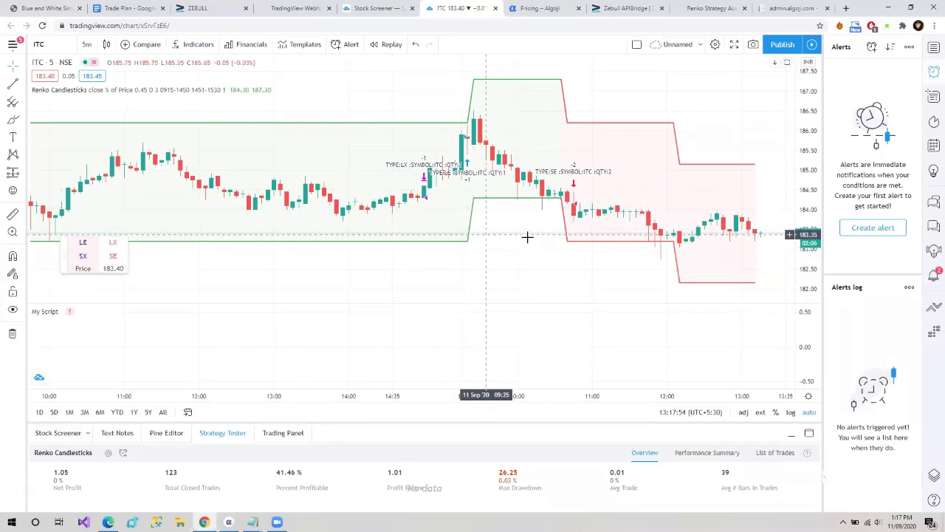
- Examine the Renko Candlesticks bands and trade signals over a wider chart range, and view the strategy's input settings
{"action": "left_click_drag", "start_coordinate": [475, 254], "coordinate": [442, 251]}
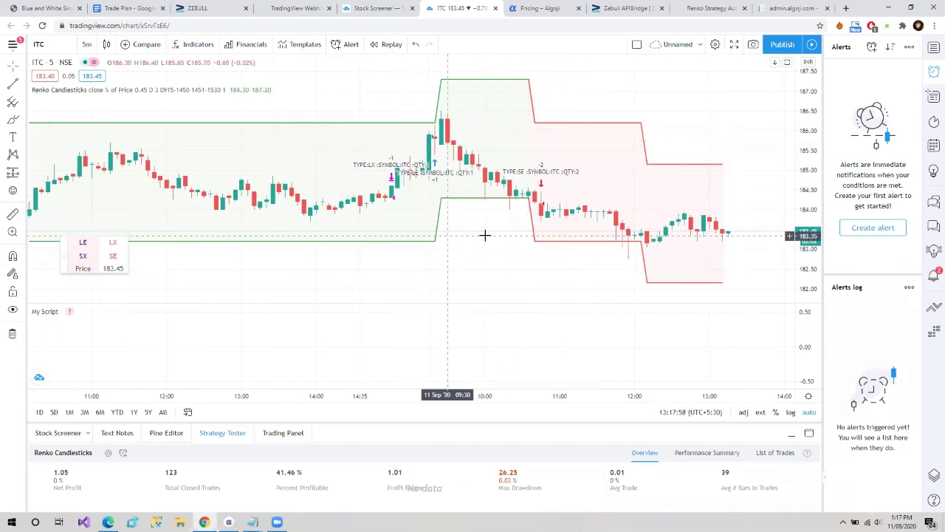
{"action": "scroll", "coordinate": [288, 257], "scroll_direction": "down", "scroll_amount": 2}
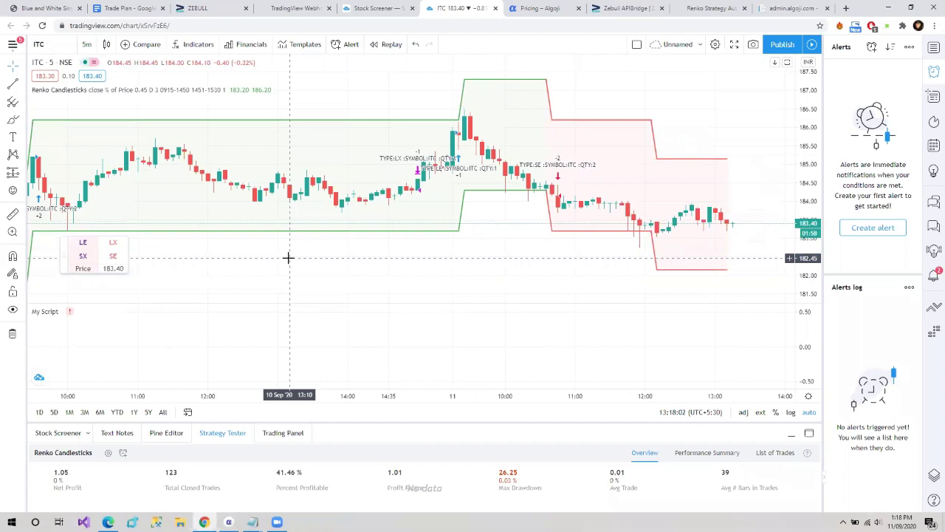
{"action": "scroll", "coordinate": [382, 237], "scroll_direction": "down", "scroll_amount": 2}
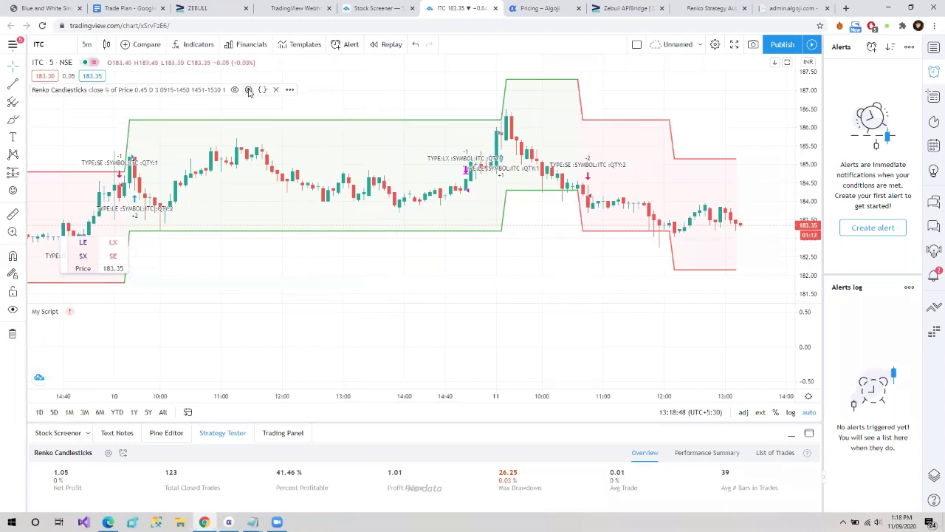
{"action": "left_click", "coordinate": [249, 89]}
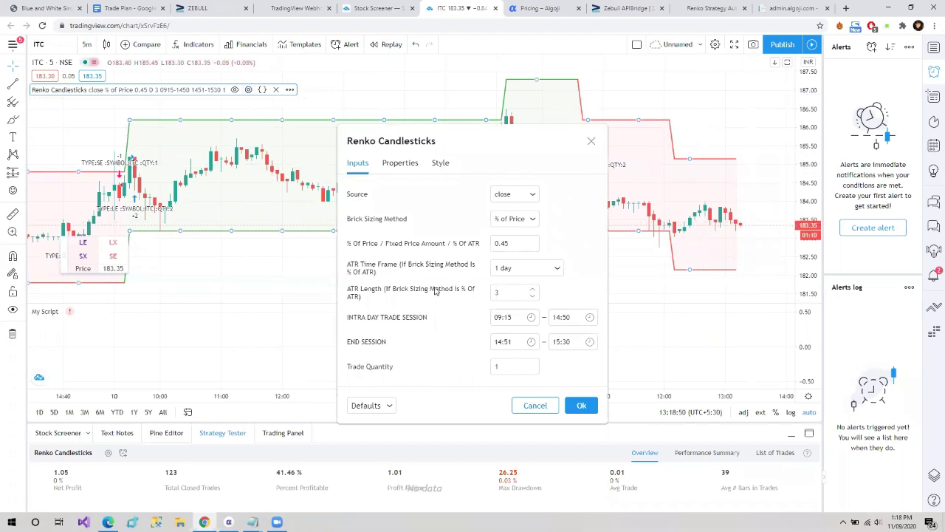
{"action": "left_click", "coordinate": [591, 141]}
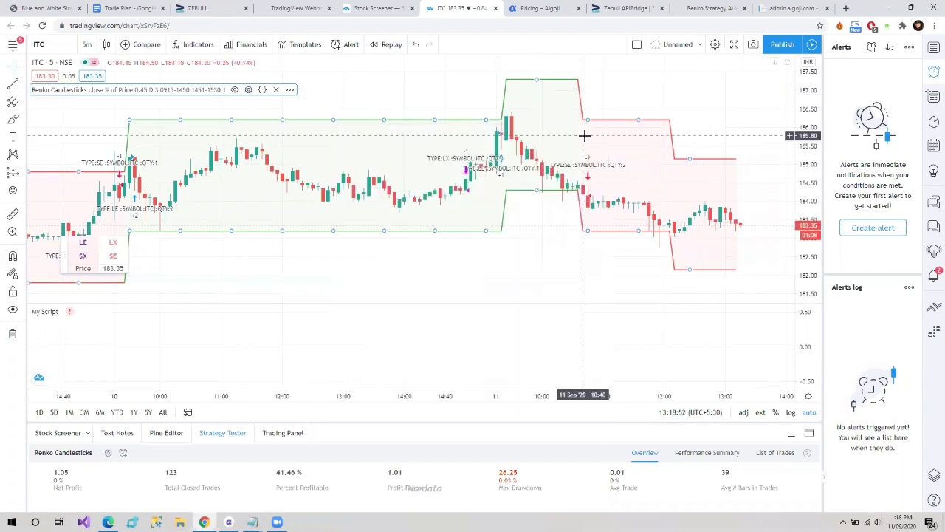
- Set the Renko Candlesticks input % Of Price / Fixed Price Amount / % Of ATR to 0.005
{"action": "left_click", "coordinate": [249, 89]}
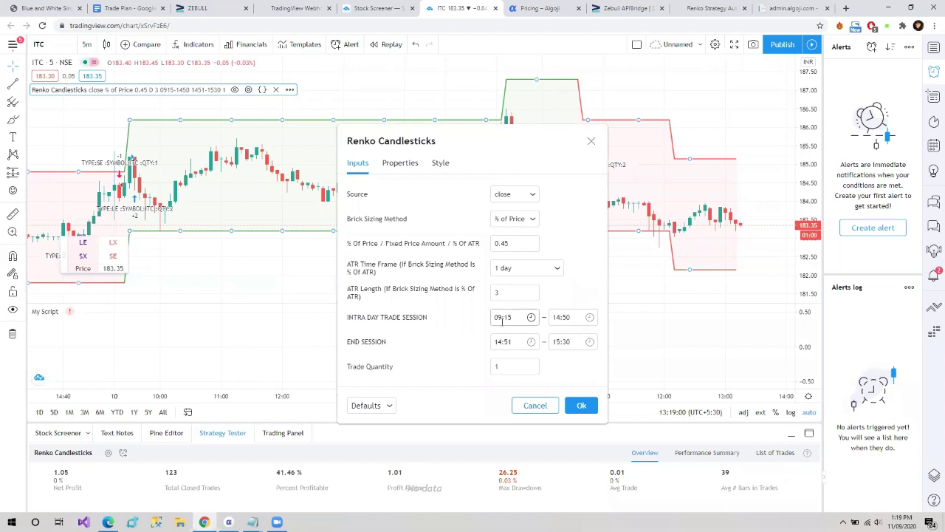
{"action": "left_click", "coordinate": [512, 243]}
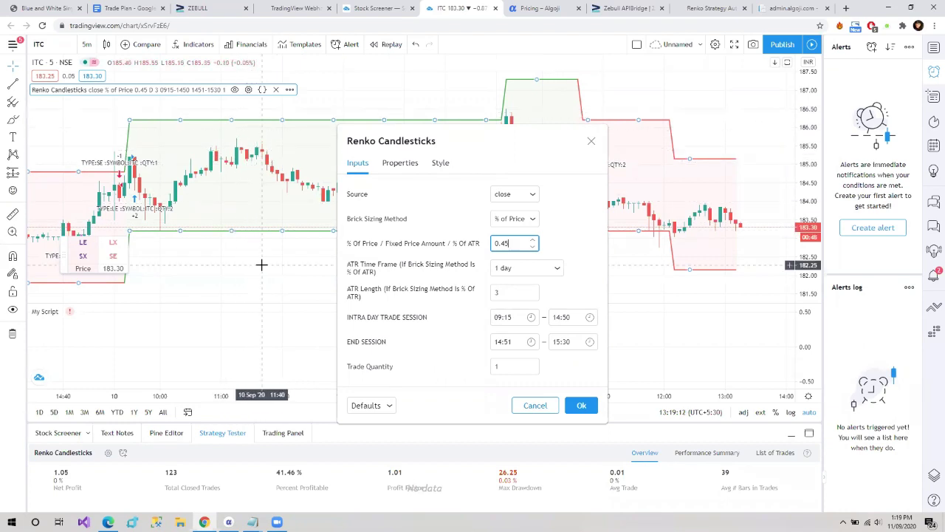
{"action": "double_click", "coordinate": [503, 241]}
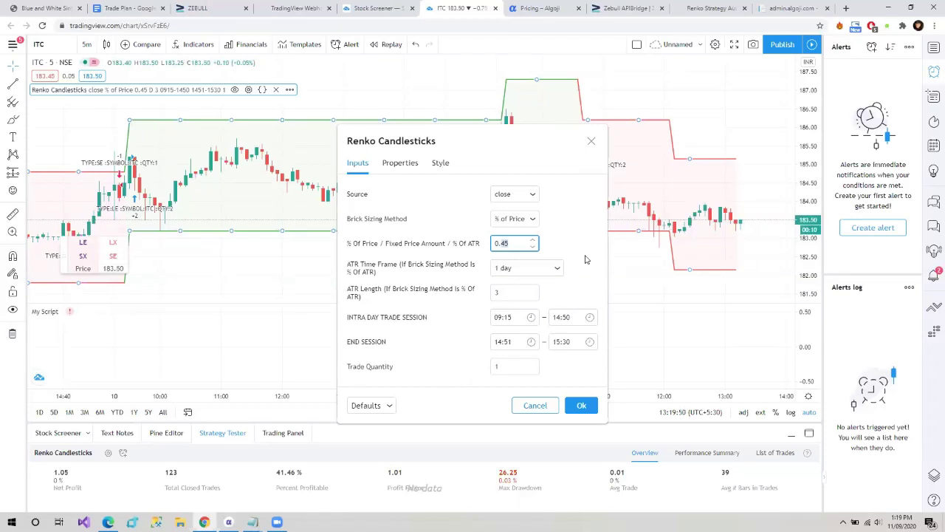
{"action": "type", "text": "0.005"}
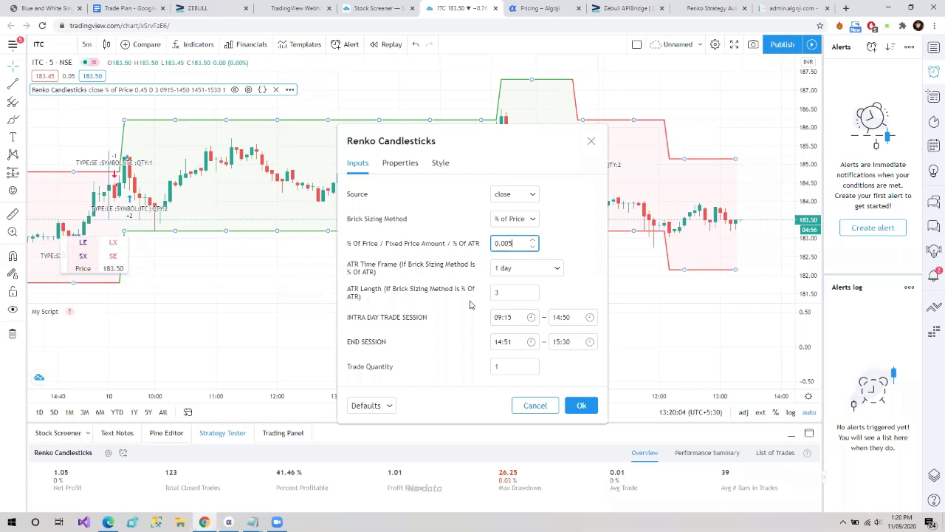
{"action": "left_click", "coordinate": [352, 319]}
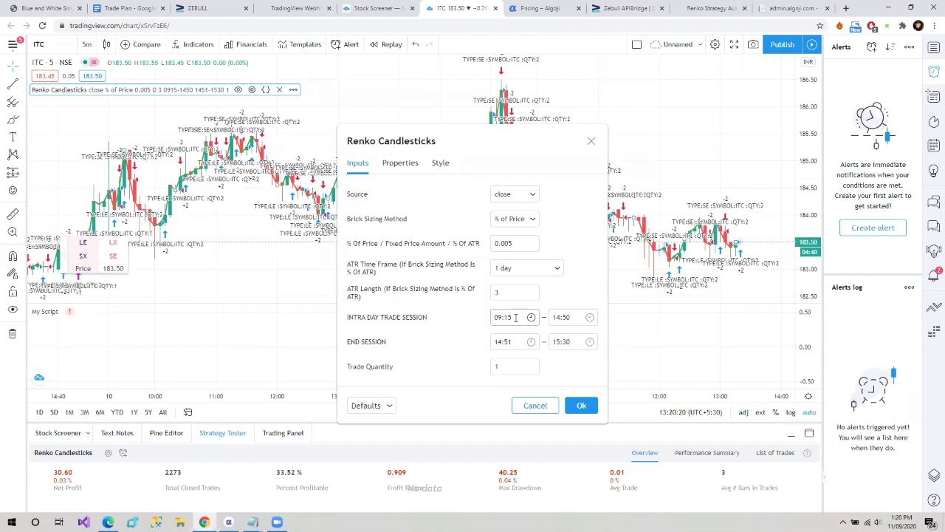
- Review the intraday trade session, end session and trade quantity inputs of Renko Candlesticks, and accept the settings
{"action": "left_click", "coordinate": [516, 317]}
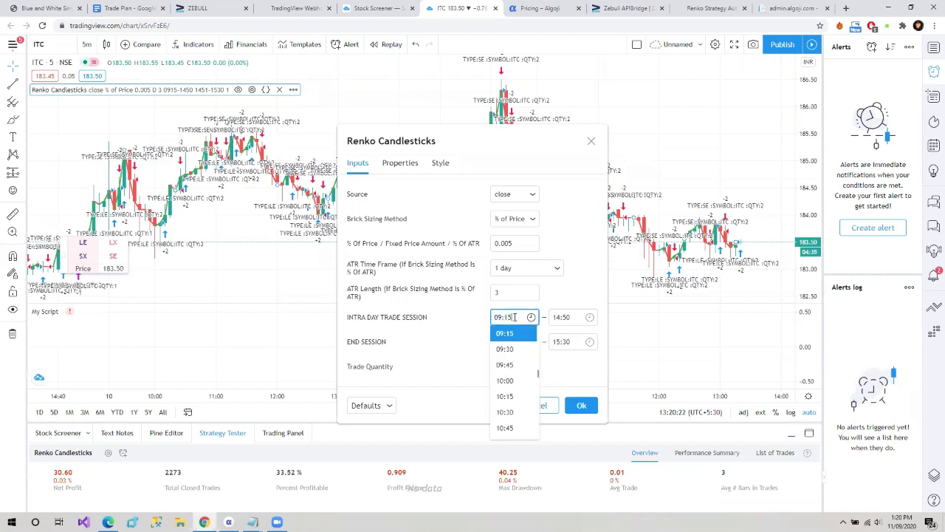
{"action": "left_click", "coordinate": [531, 317]}
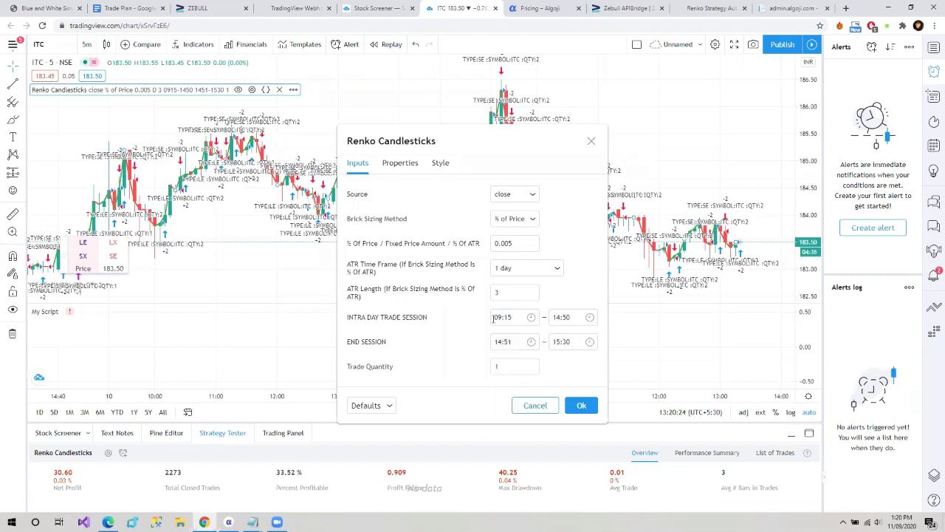
{"action": "left_click", "coordinate": [531, 317]}
{"action": "left_click", "coordinate": [550, 317]}
{"action": "left_click", "coordinate": [499, 341]}
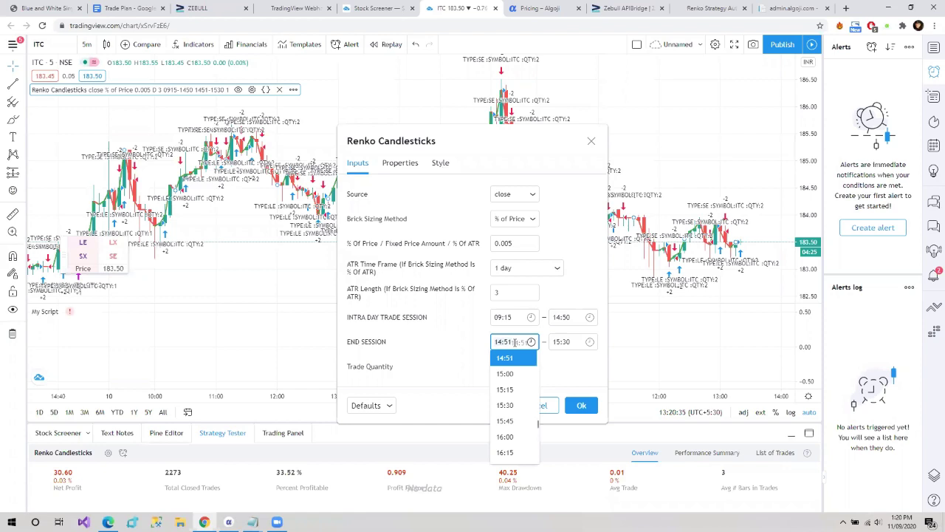
{"action": "left_click", "coordinate": [454, 347]}
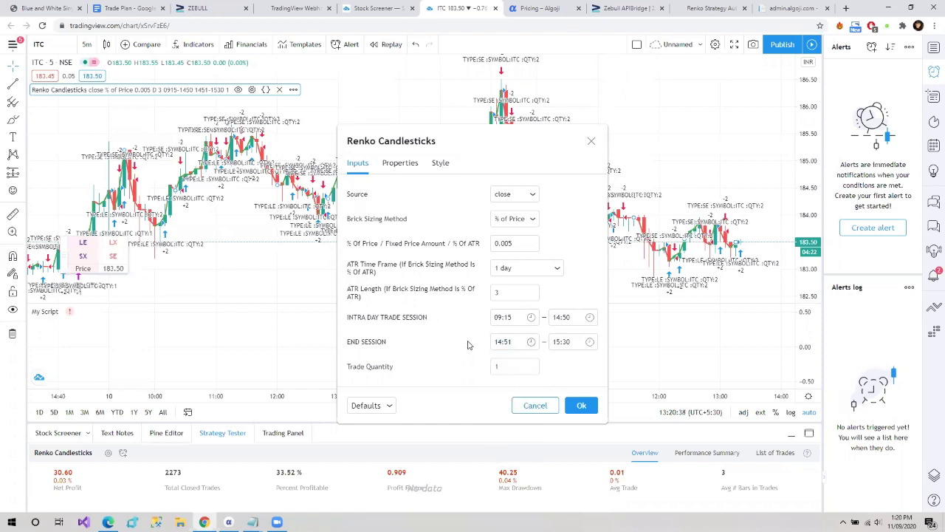
{"action": "left_click", "coordinate": [520, 342]}
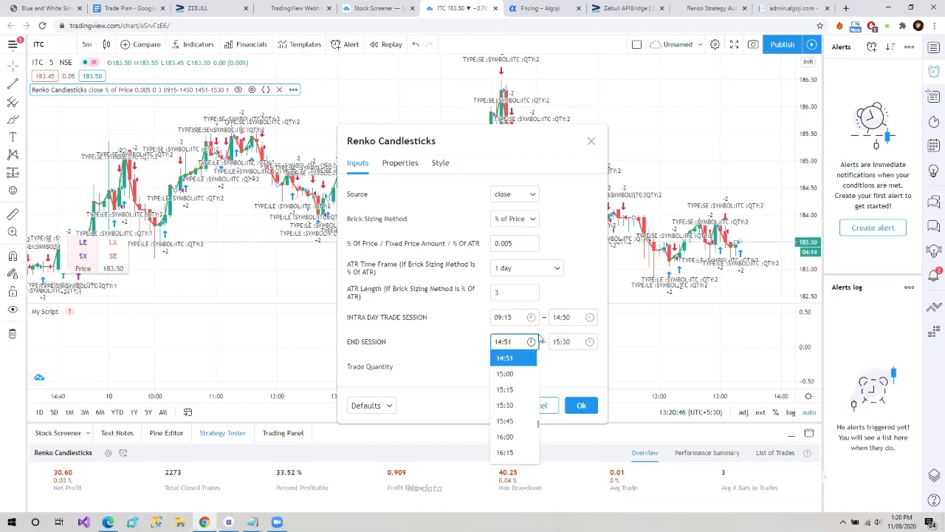
{"action": "left_click", "coordinate": [540, 338]}
{"action": "left_click", "coordinate": [491, 342]}
{"action": "left_click", "coordinate": [467, 358]}
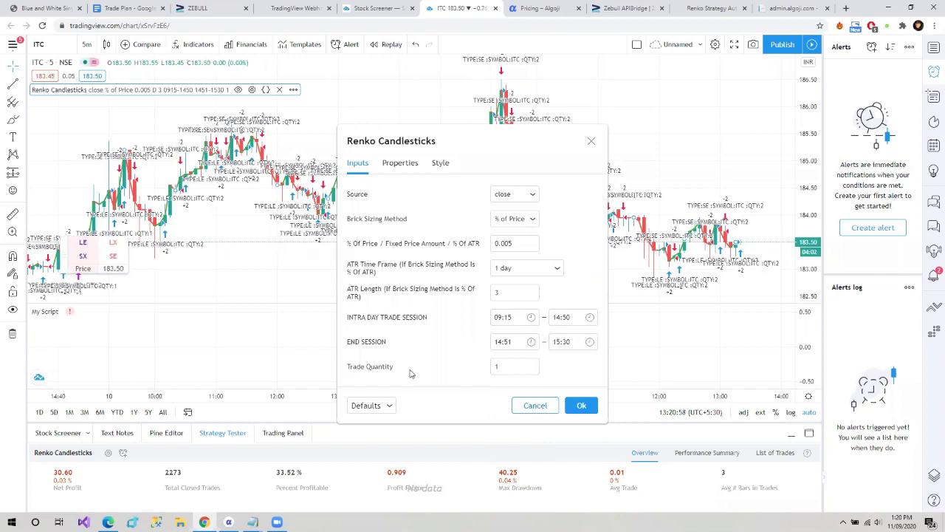
{"action": "left_click", "coordinate": [502, 369]}
{"action": "left_click", "coordinate": [500, 383]}
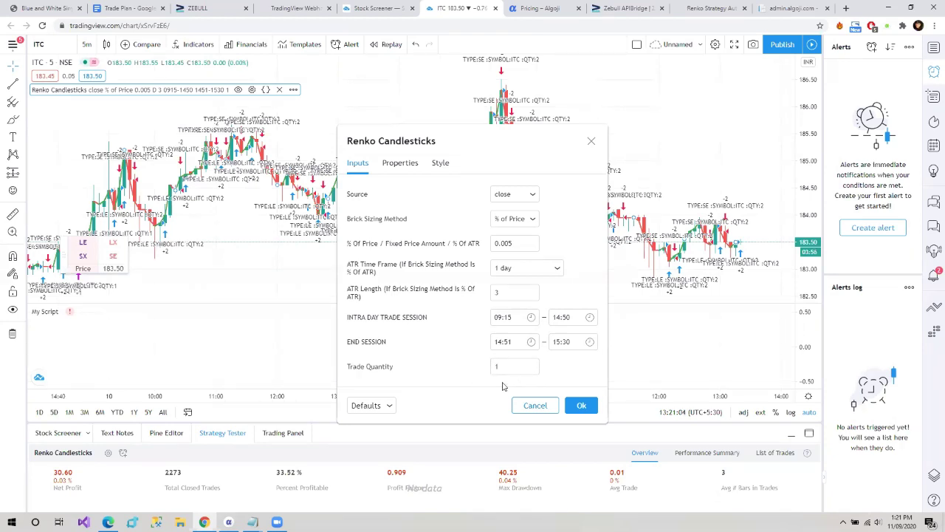
{"action": "left_click", "coordinate": [581, 406]}
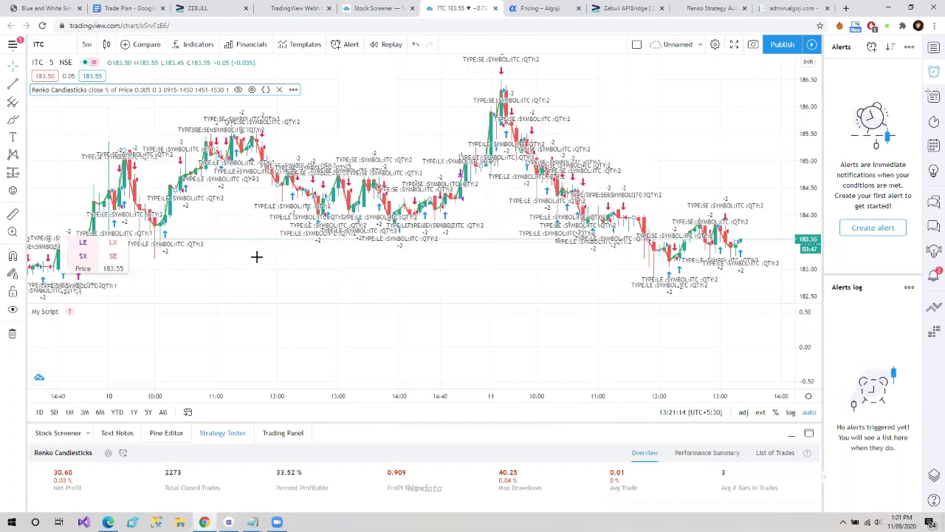
- Examine the Renko strategy's buy and sell signals on the latest ITC candles
{"action": "scroll", "coordinate": [357, 321], "scroll_direction": "up", "scroll_amount": 2}
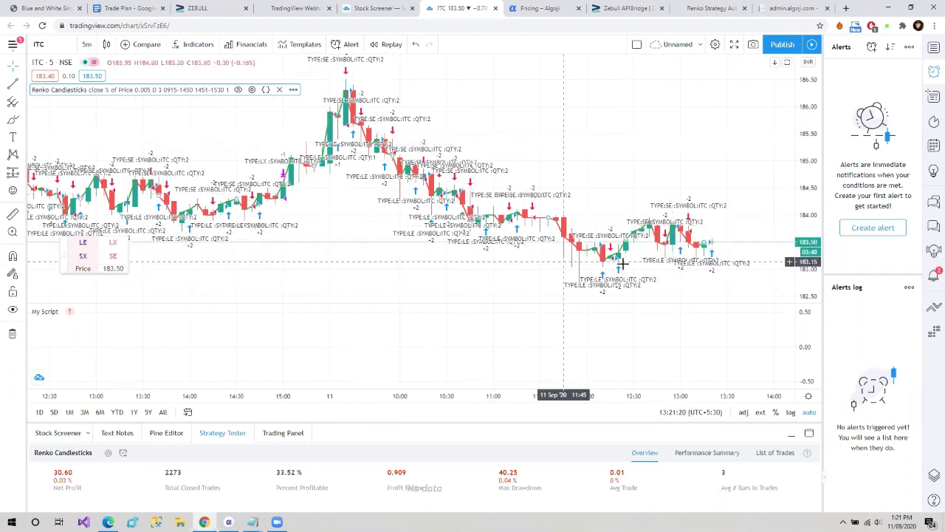
{"action": "scroll", "coordinate": [660, 291], "scroll_direction": "up", "scroll_amount": 3}
{"action": "scroll", "coordinate": [657, 300], "scroll_direction": "up", "scroll_amount": 1}
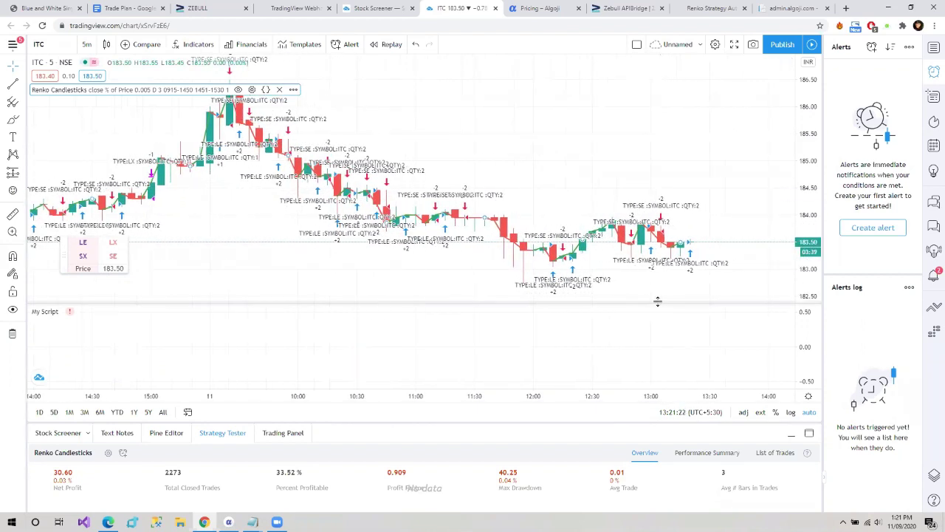
{"action": "left_click_drag", "start_coordinate": [498, 344], "coordinate": [252, 292]}
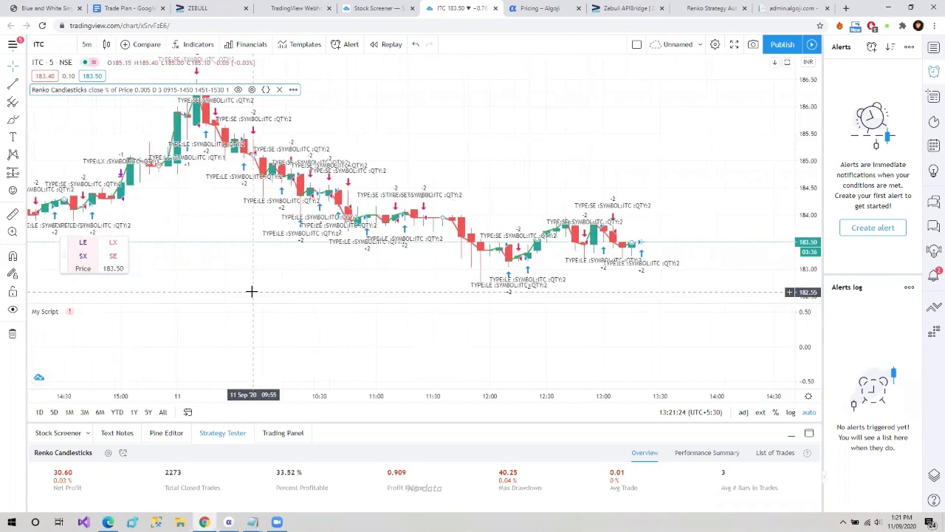
- Copy the placeholder {{strategy.order.comment}} from Step 4 of the Renko strategy automation article
{"action": "left_click", "coordinate": [709, 8]}
{"action": "scroll", "coordinate": [194, 325], "scroll_direction": "down", "scroll_amount": 2}
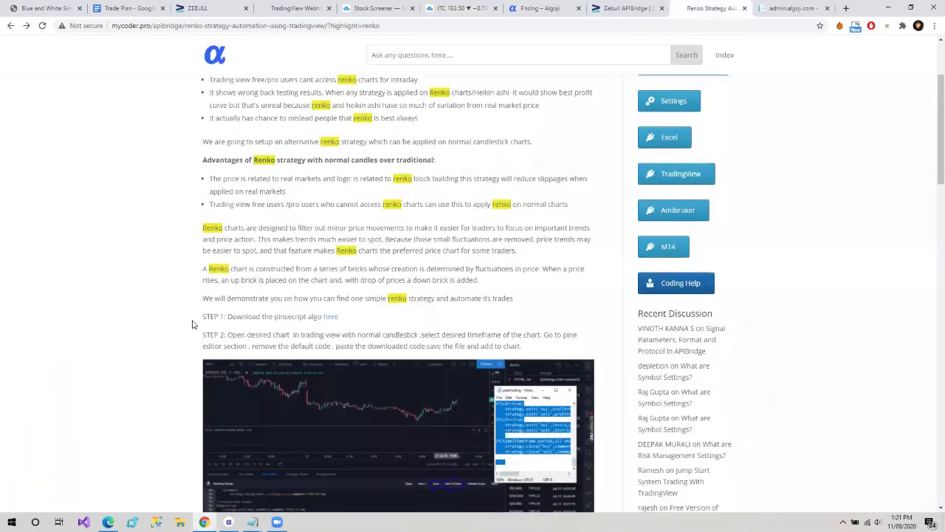
{"action": "scroll", "coordinate": [192, 323], "scroll_direction": "down", "scroll_amount": 5}
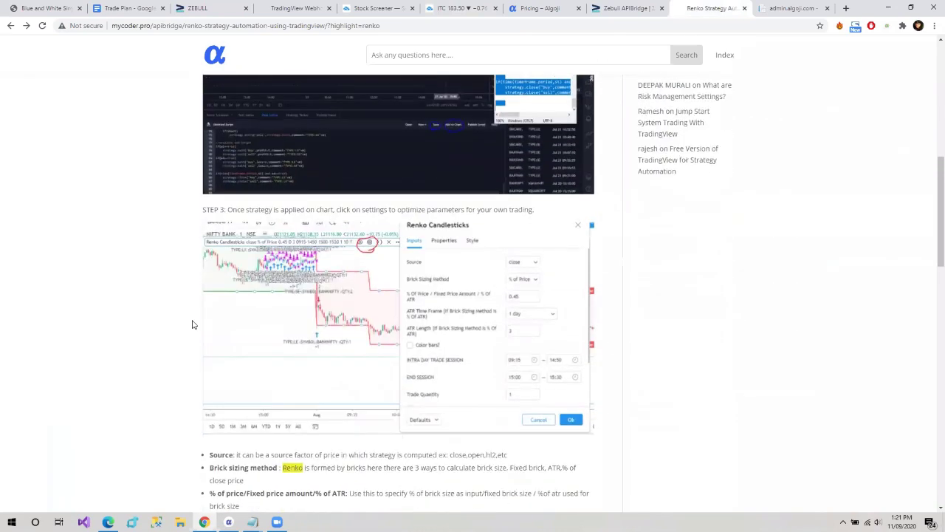
{"action": "scroll", "coordinate": [192, 323], "scroll_direction": "down", "scroll_amount": 2}
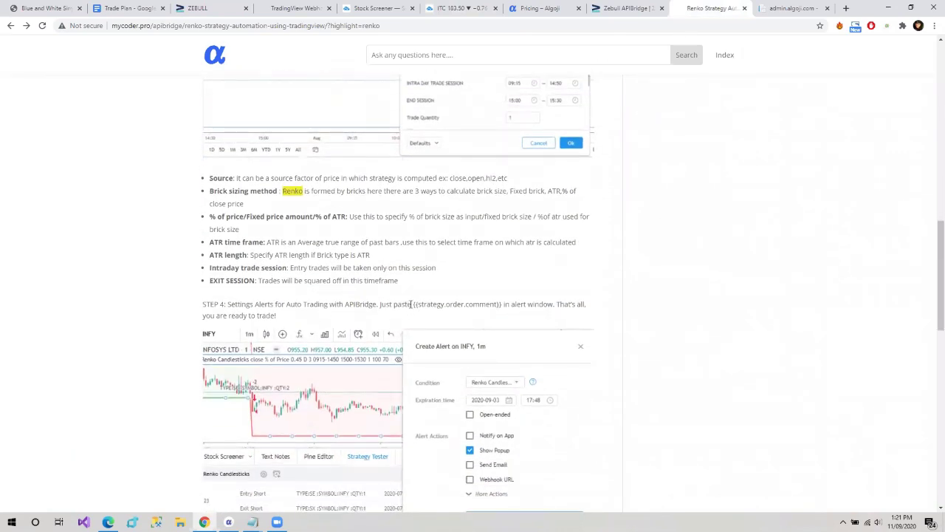
{"action": "left_click_drag", "start_coordinate": [414, 304], "coordinate": [505, 305]}
{"action": "key", "text": "ctrl+c"}
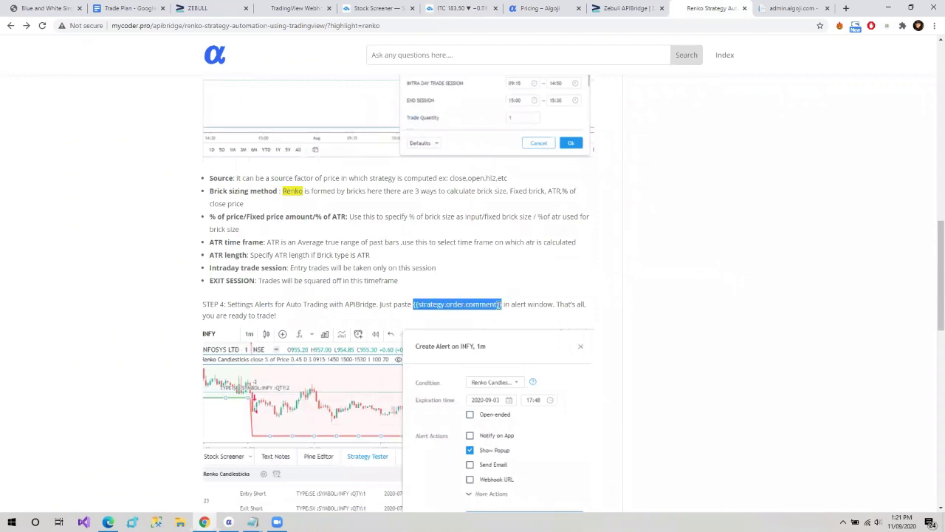
{"action": "left_click", "coordinate": [299, 318]}
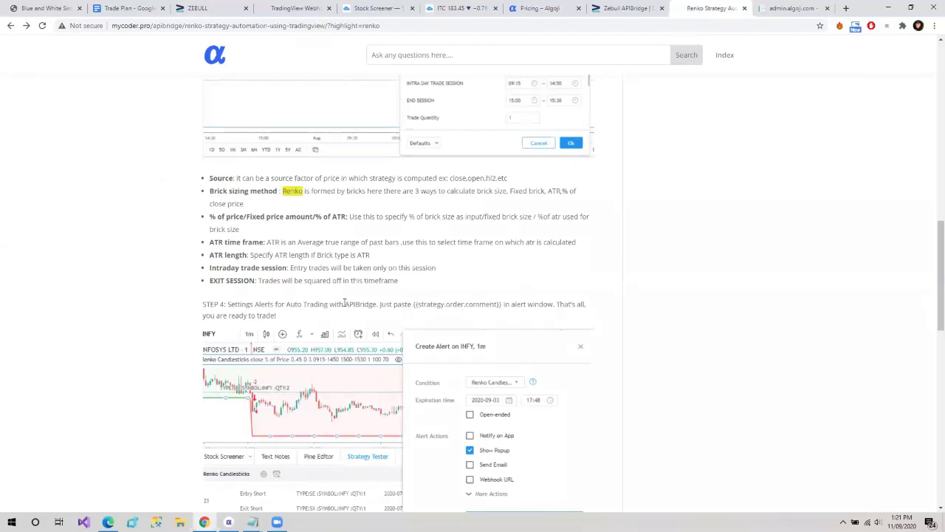
- Start an alert on the Renko Candlesticks strategy of the ITC chart and replace its message with {{strategy.order.comment}}
{"action": "left_click", "coordinate": [465, 8]}
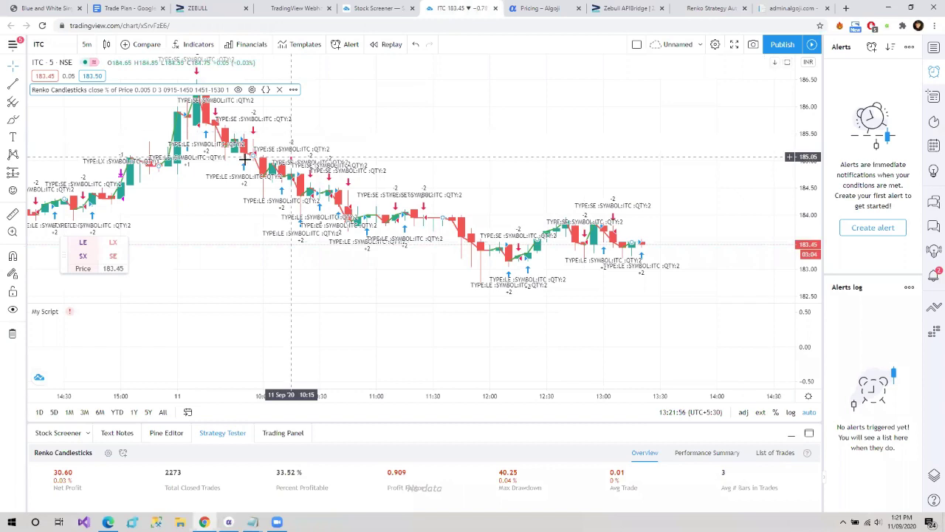
{"action": "left_click", "coordinate": [293, 90]}
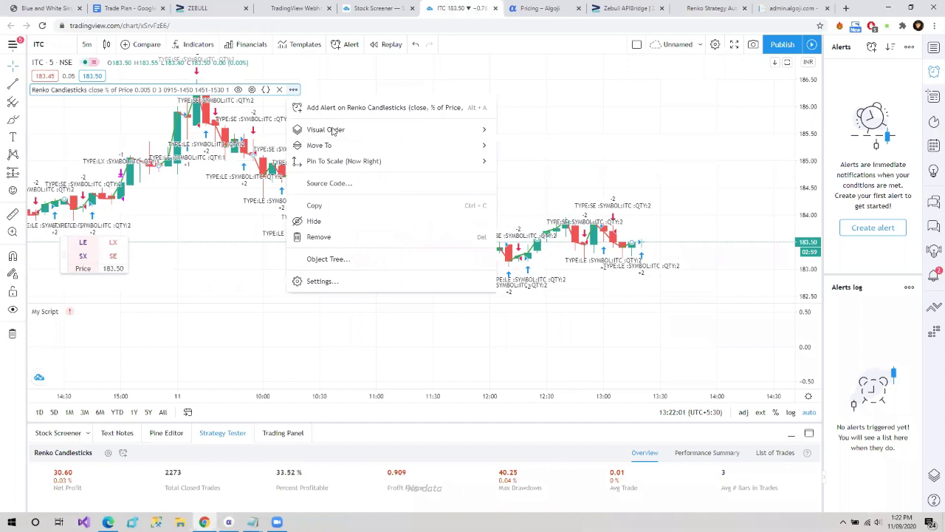
{"action": "left_click", "coordinate": [396, 111]}
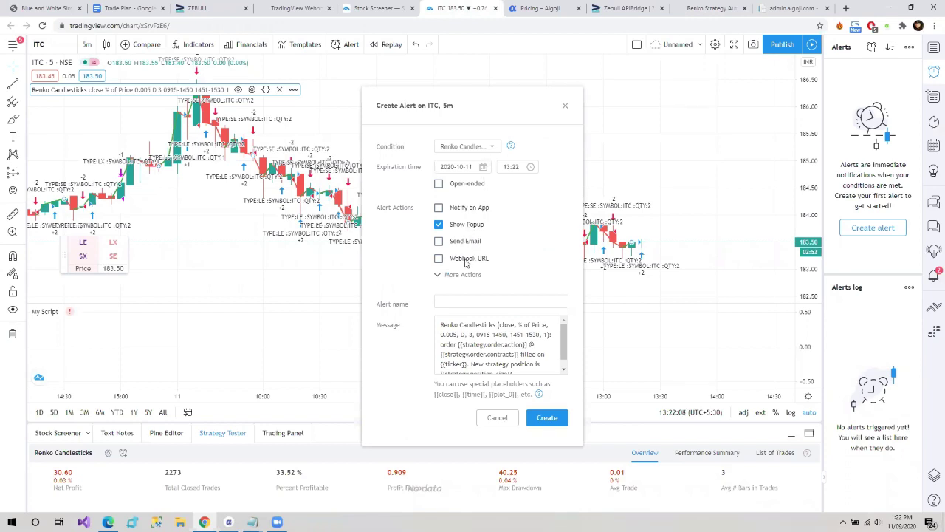
{"action": "left_click", "coordinate": [460, 330]}
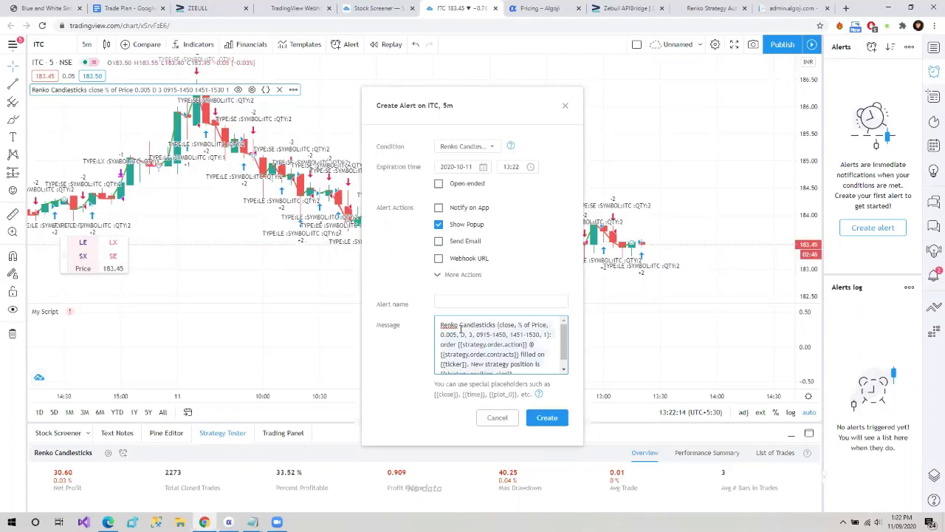
{"action": "key", "text": "ctrl+a"}
{"action": "key", "text": "BackSpace"}
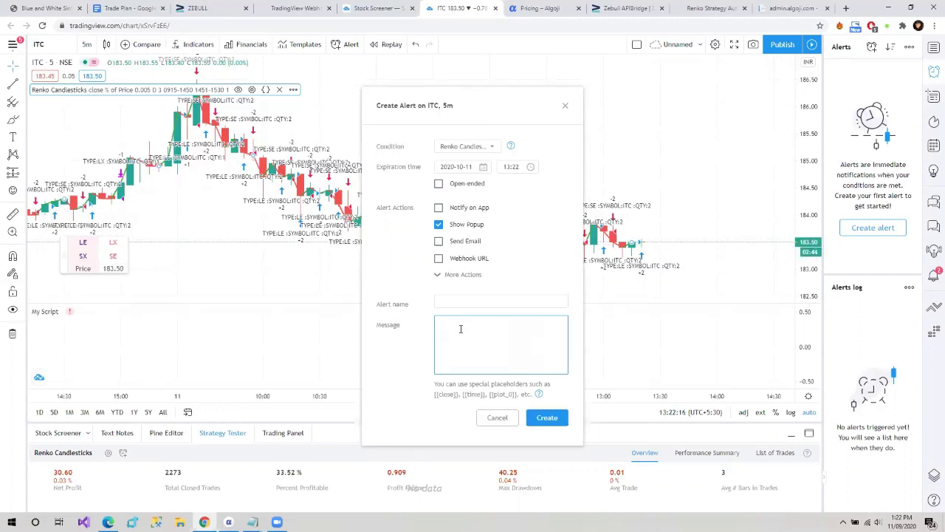
{"action": "key", "text": "ctrl+v"}
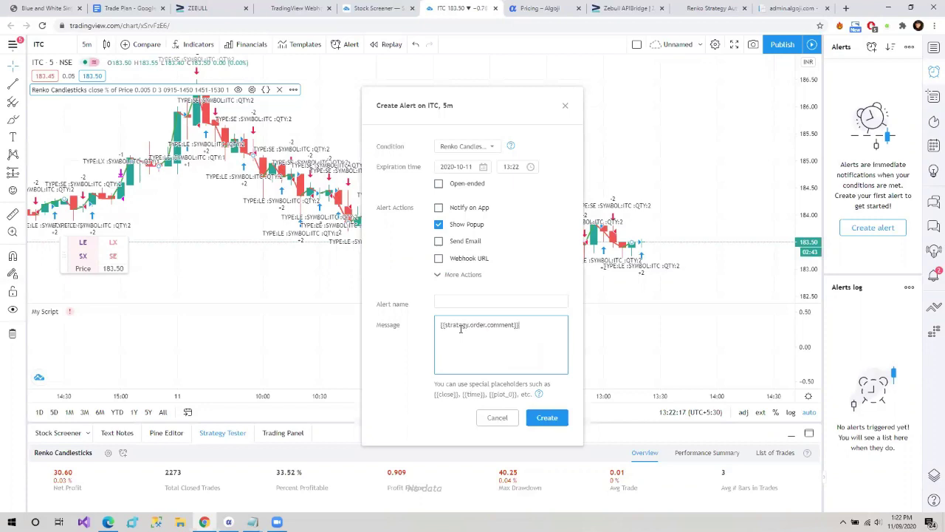
- Create the ITC strategy alert, continuing past the repainting warning, and dismiss the alert popup
{"action": "left_click", "coordinate": [533, 418]}
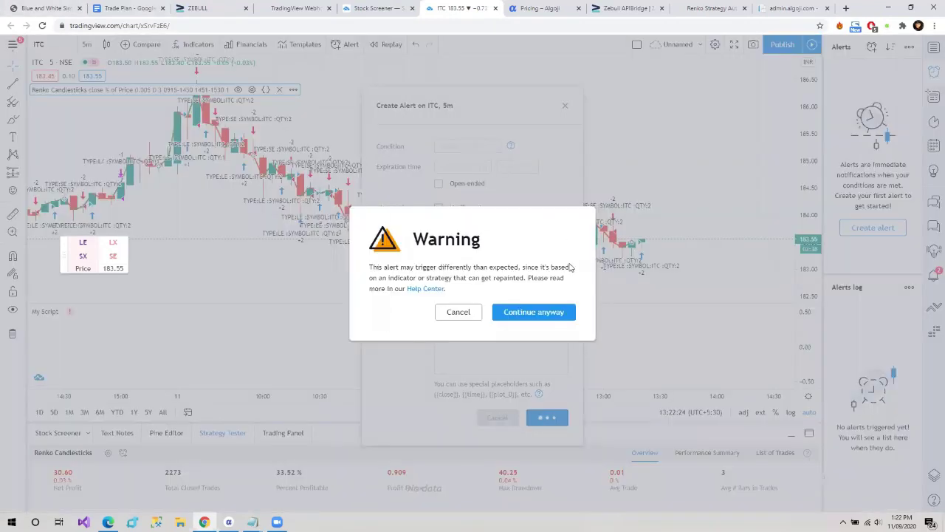
{"action": "left_click", "coordinate": [553, 320]}
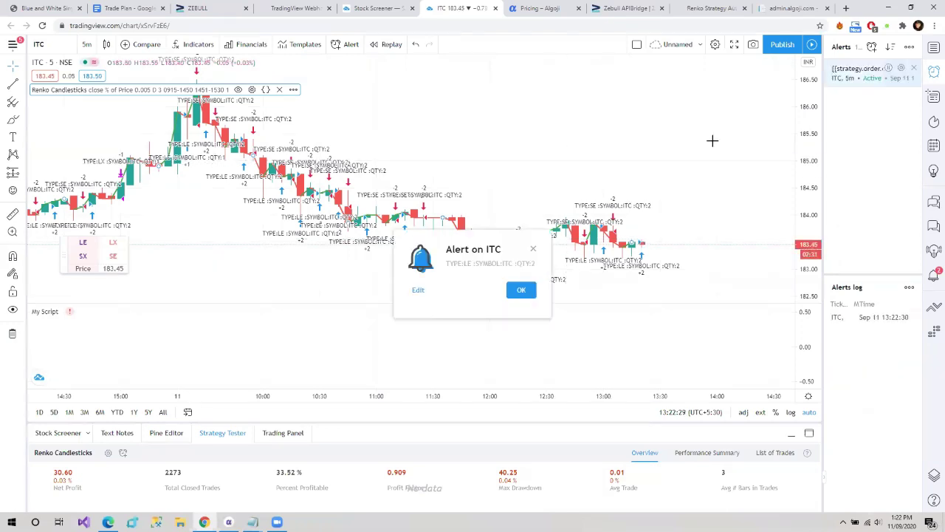
{"action": "left_click", "coordinate": [518, 291]}
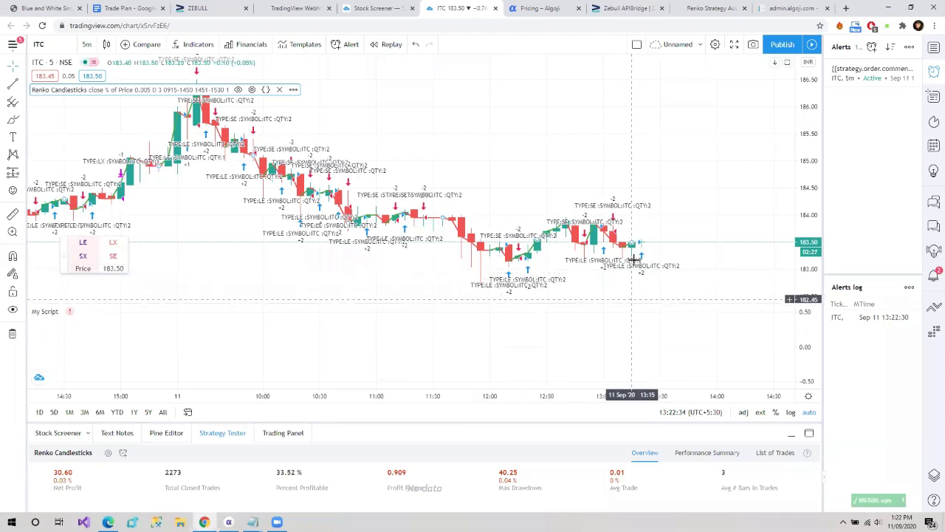
- Check the Zebull APIBridge log for the ITC alert's signal and order, and compare it with the signals on the TradingView chart
{"action": "mouse_move", "coordinate": [876, 84]}
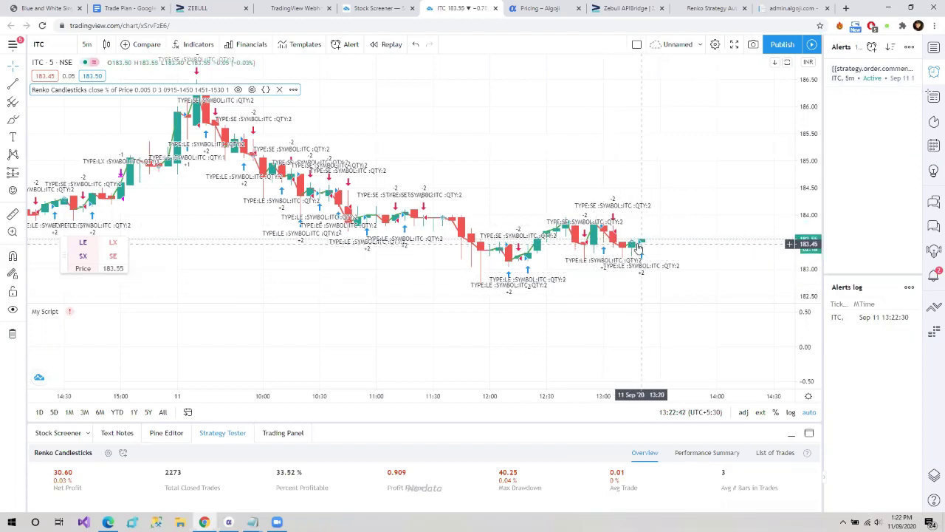
{"action": "left_click", "coordinate": [228, 522]}
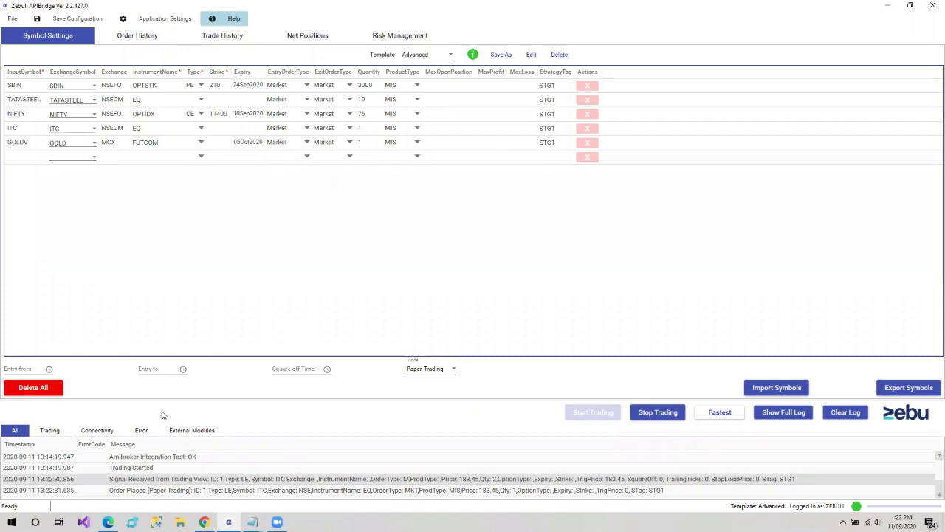
{"action": "left_click", "coordinate": [204, 522]}
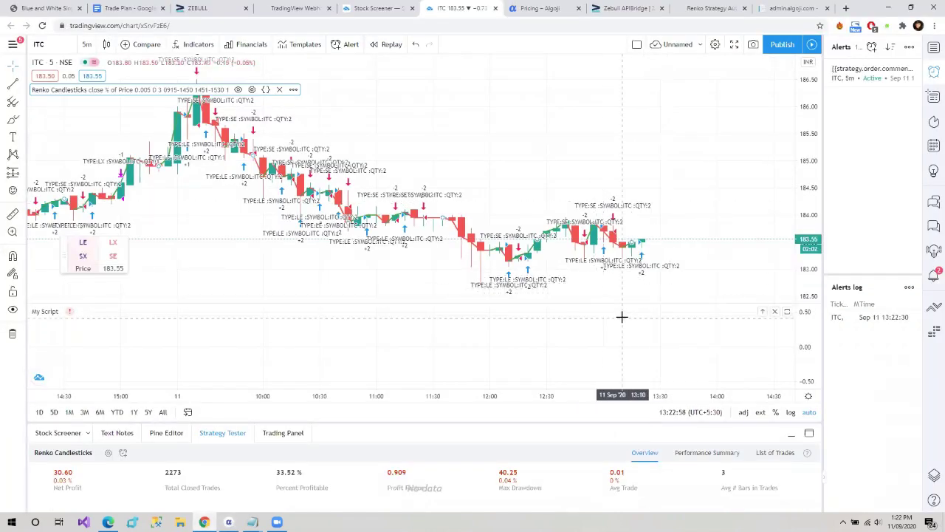
{"action": "scroll", "coordinate": [561, 330], "scroll_direction": "up", "scroll_amount": 1}
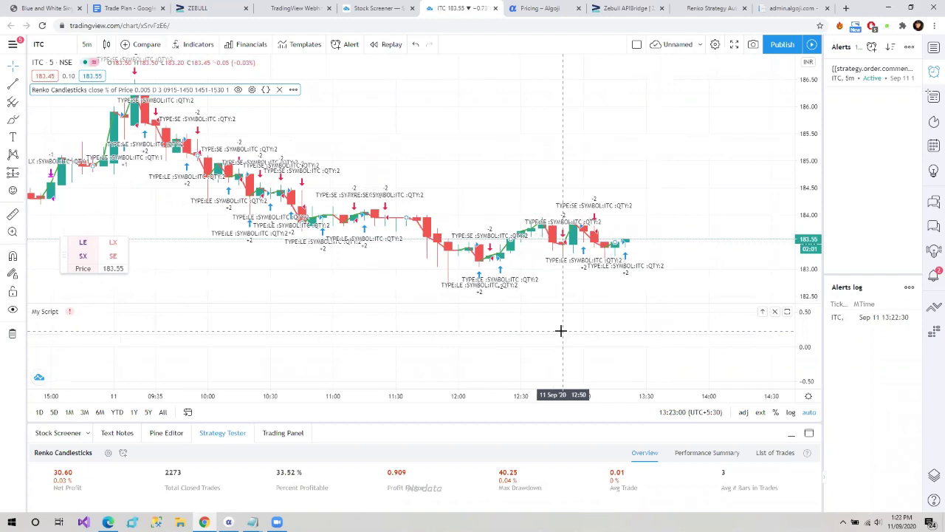
{"action": "scroll", "coordinate": [561, 330], "scroll_direction": "up", "scroll_amount": 1}
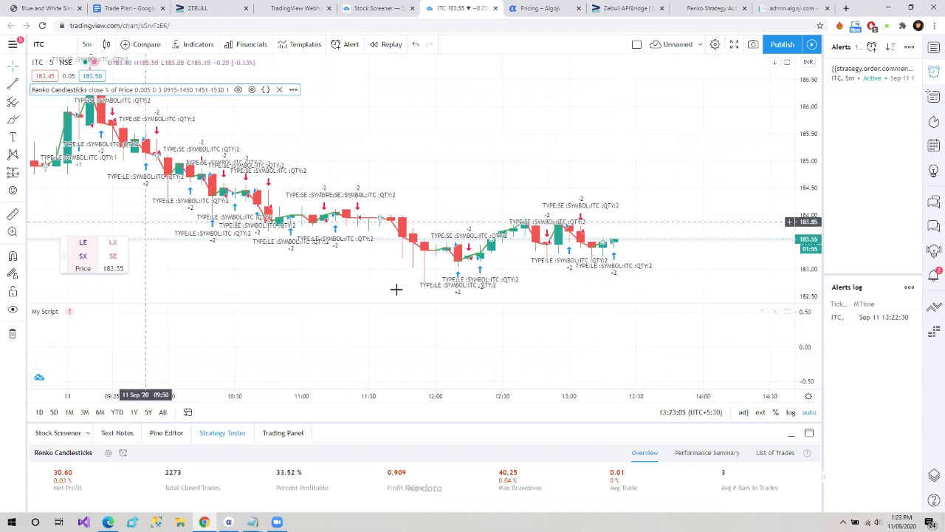
{"action": "scroll", "coordinate": [517, 289], "scroll_direction": "down", "scroll_amount": 1}
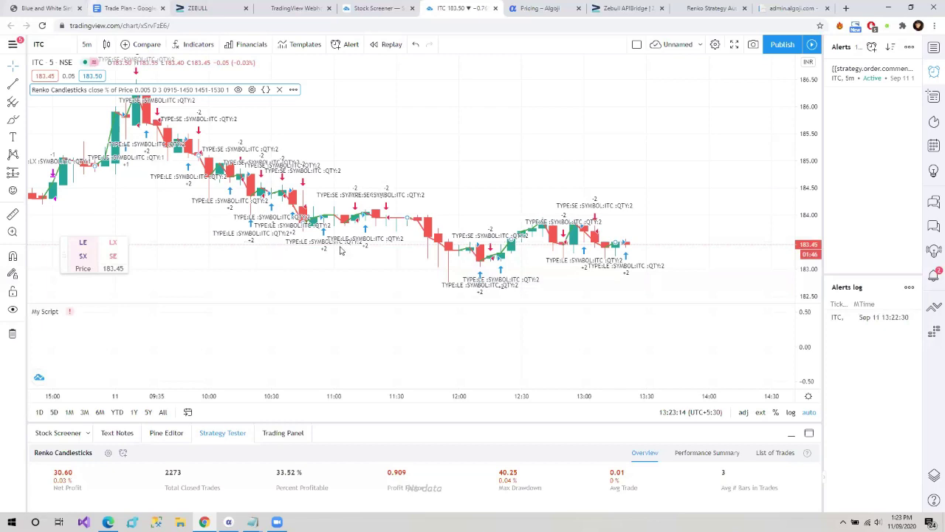
- Review the LE, LX, SE, SX bullet on the Free features of APIBridge slide of the presentation
{"action": "key", "text": "ctrl+1"}
{"action": "scroll", "coordinate": [335, 269], "scroll_direction": "down", "scroll_amount": 1}
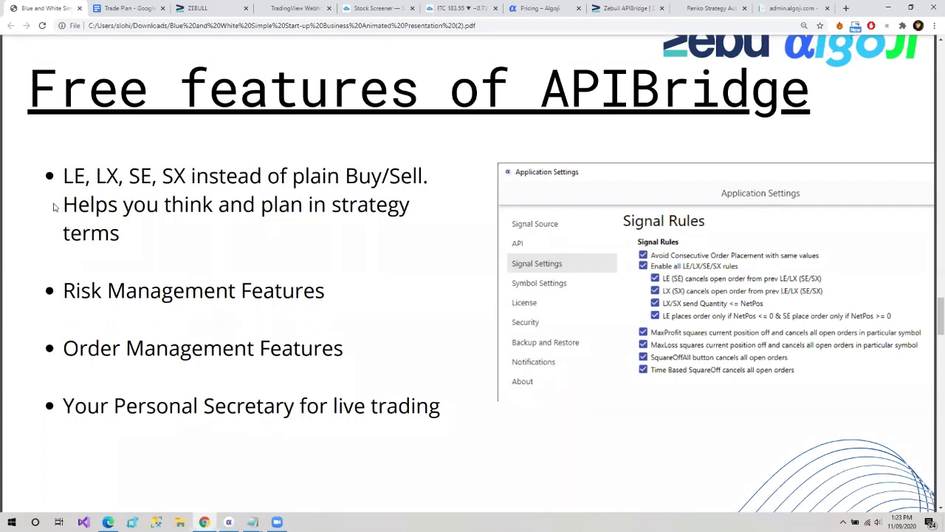
{"action": "left_click_drag", "start_coordinate": [63, 178], "coordinate": [188, 178]}
{"action": "left_click", "coordinate": [136, 176]}
{"action": "left_click", "coordinate": [240, 182]}
- Check the ITC chart and the latest Zebull APIBridge log entries for how the LE/SE rules handle a repeated signal
{"action": "left_click", "coordinate": [468, 8]}
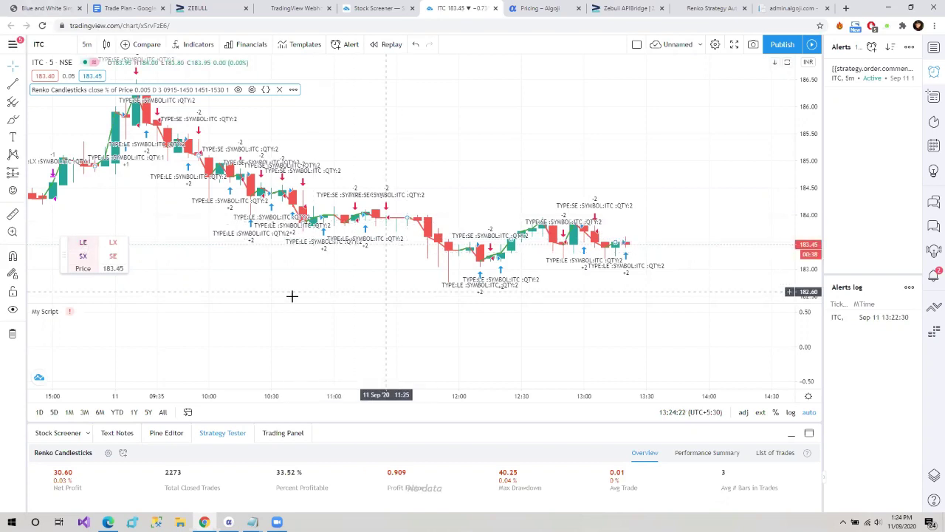
{"action": "left_click", "coordinate": [228, 522]}
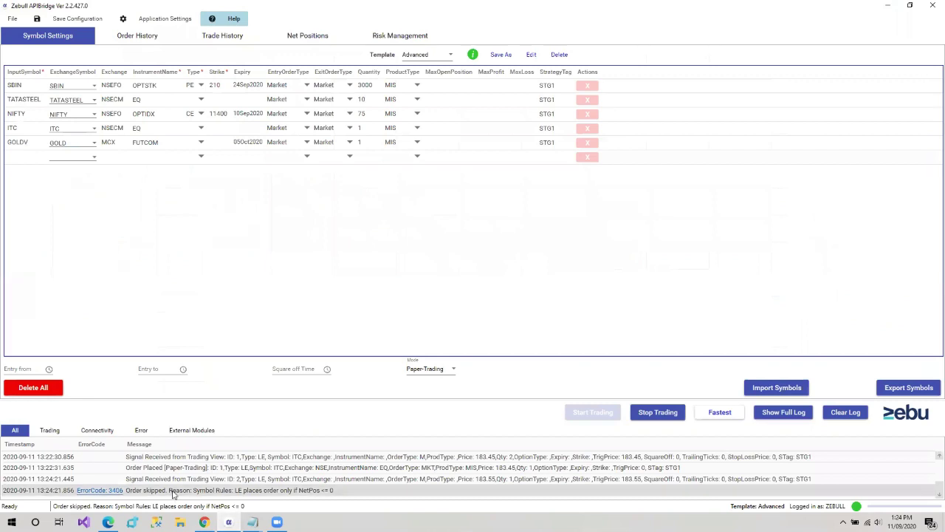
{"action": "left_click", "coordinate": [204, 523]}
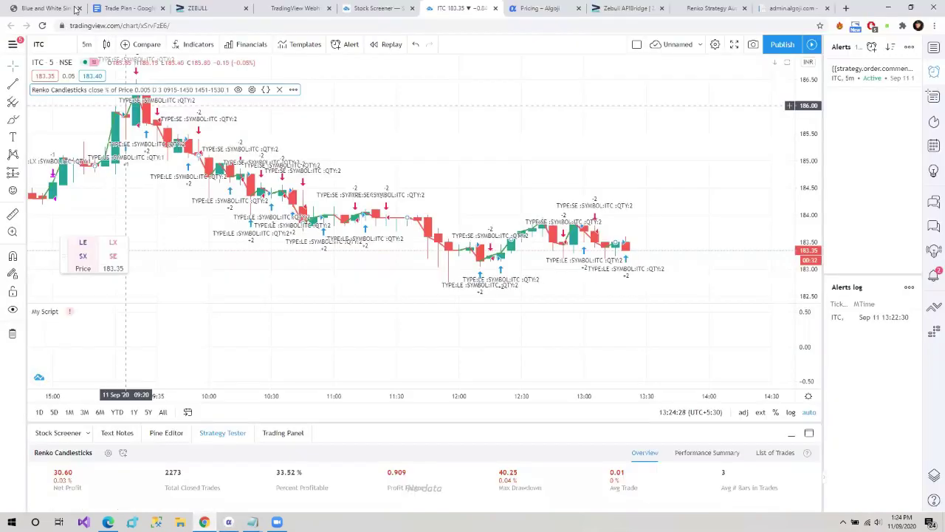
- Highlight the slide's Risk Management Features bullet and examine the per-strategy limits in Zebull APIBridge's Risk Management table
{"action": "left_click", "coordinate": [45, 7]}
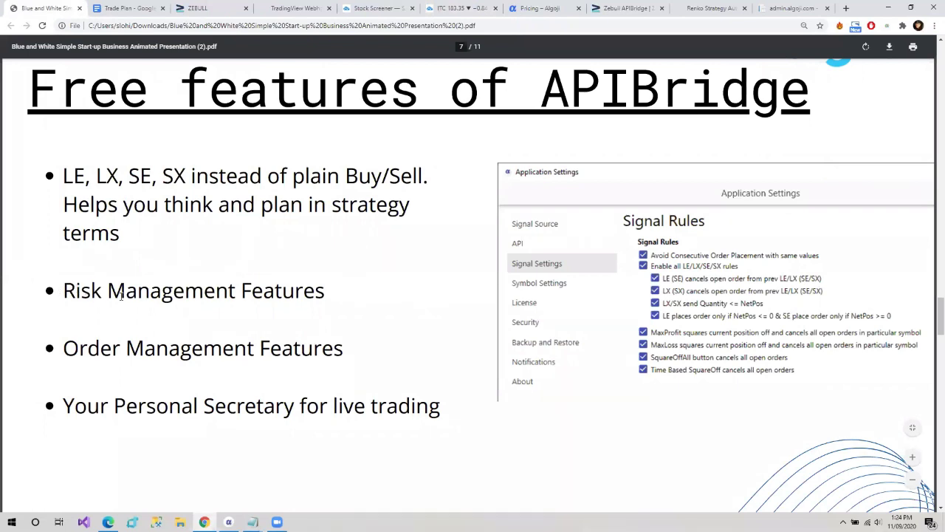
{"action": "left_click_drag", "start_coordinate": [328, 293], "coordinate": [33, 296]}
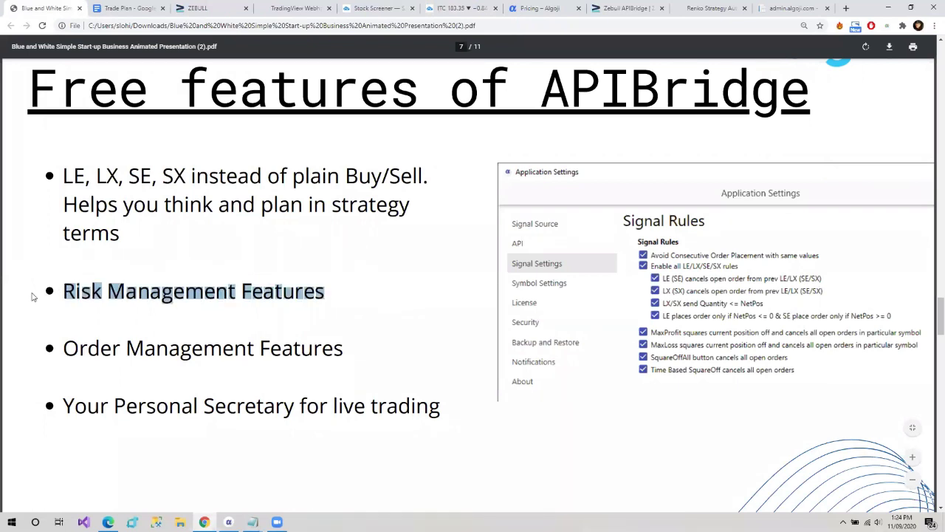
{"action": "left_click", "coordinate": [87, 290]}
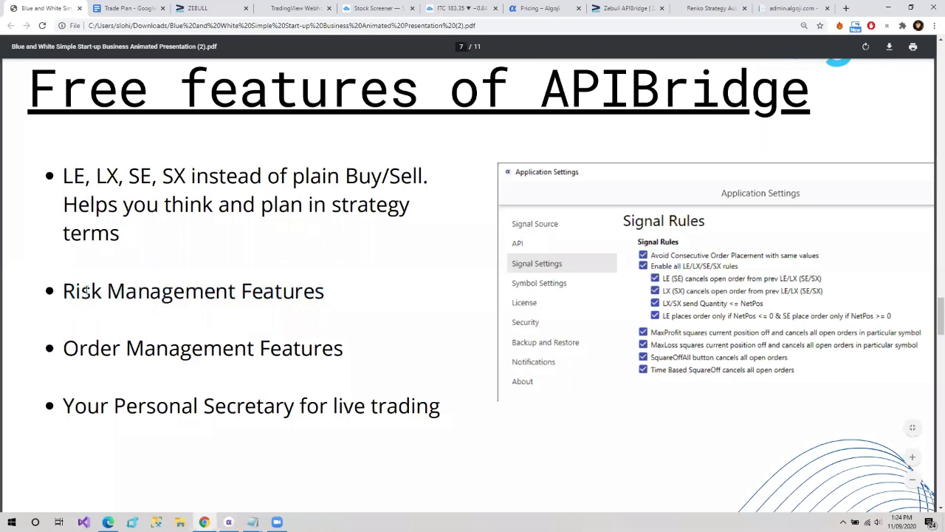
{"action": "left_click", "coordinate": [229, 522]}
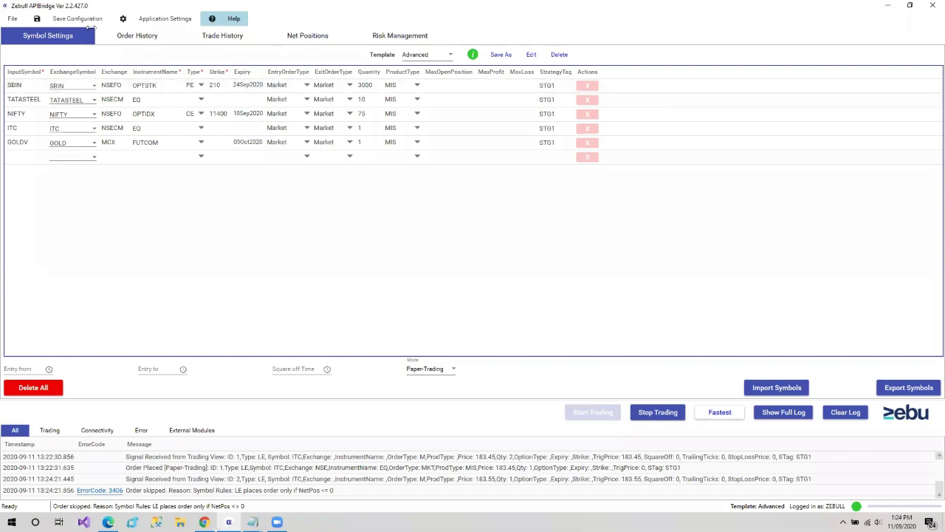
{"action": "left_click", "coordinate": [382, 37]}
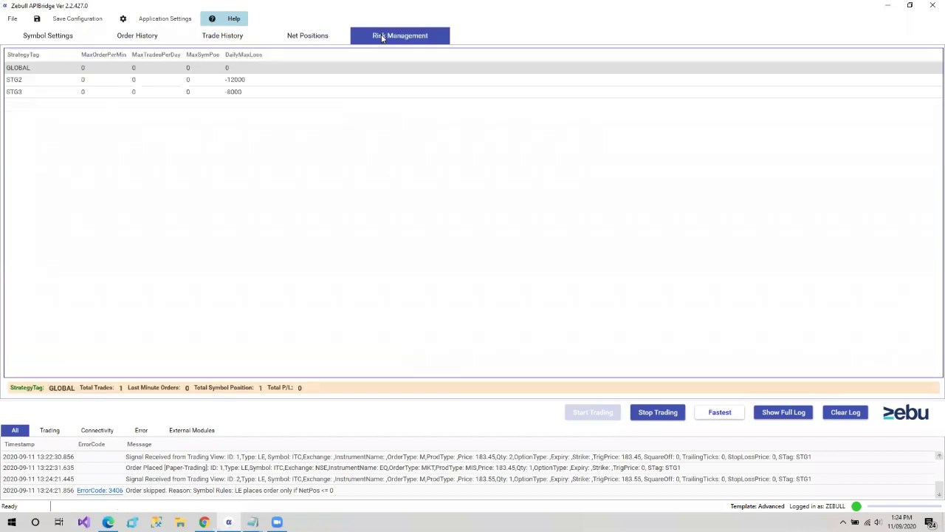
{"action": "left_click", "coordinate": [102, 70]}
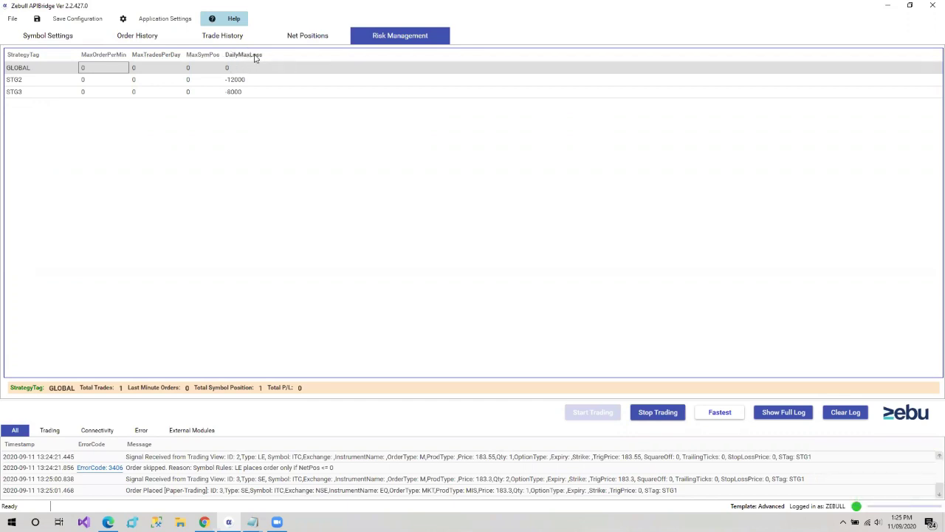
- Set the DailyMaxLoss of the GLOBAL strategy tag to 20000
{"action": "left_click", "coordinate": [239, 69]}
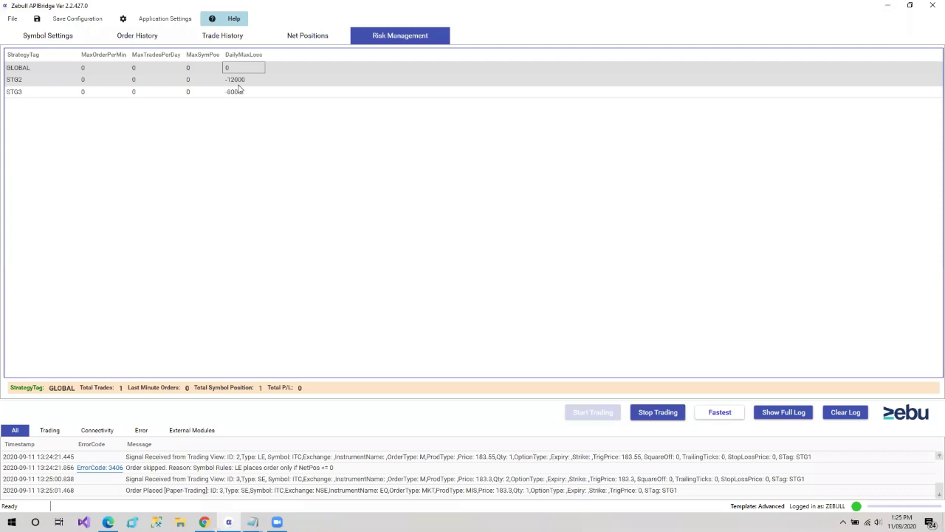
{"action": "left_click", "coordinate": [229, 67]}
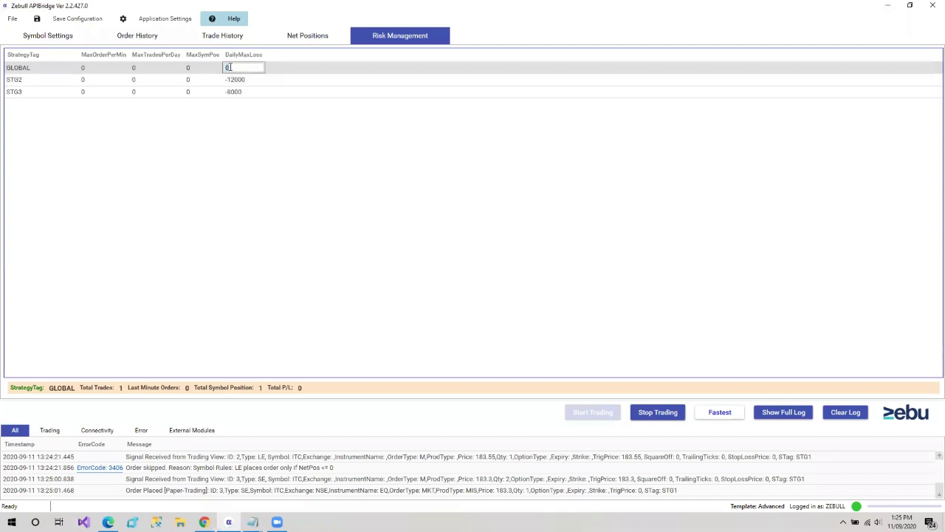
{"action": "type", "text": "20000"}
- View the APIBridge symbol settings, and highlight the Order Management Features bullet on the presentation slide
{"action": "left_click", "coordinate": [35, 36]}
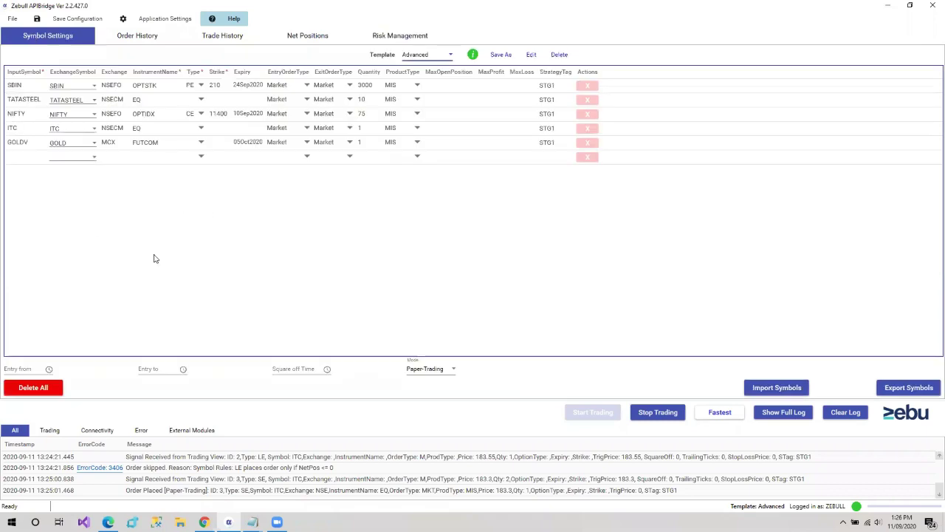
{"action": "left_click", "coordinate": [205, 522]}
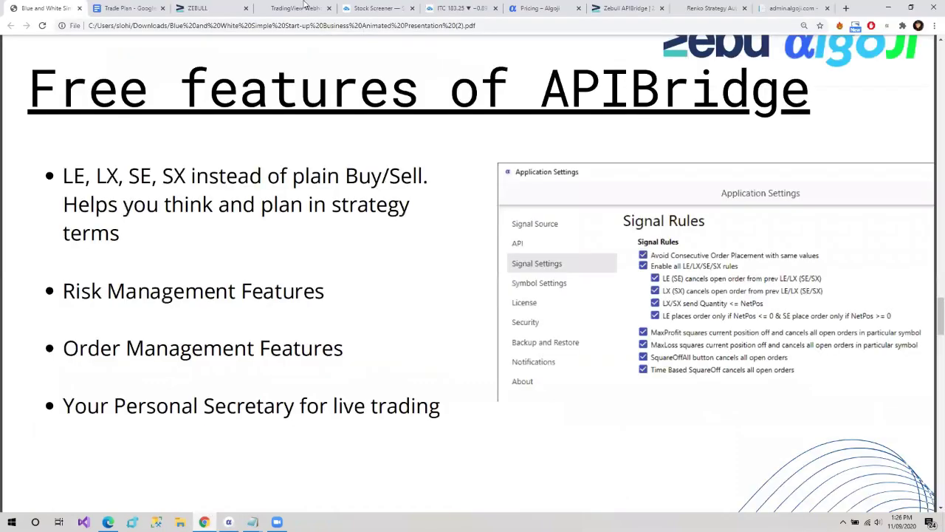
{"action": "left_click_drag", "start_coordinate": [116, 347], "coordinate": [344, 355]}
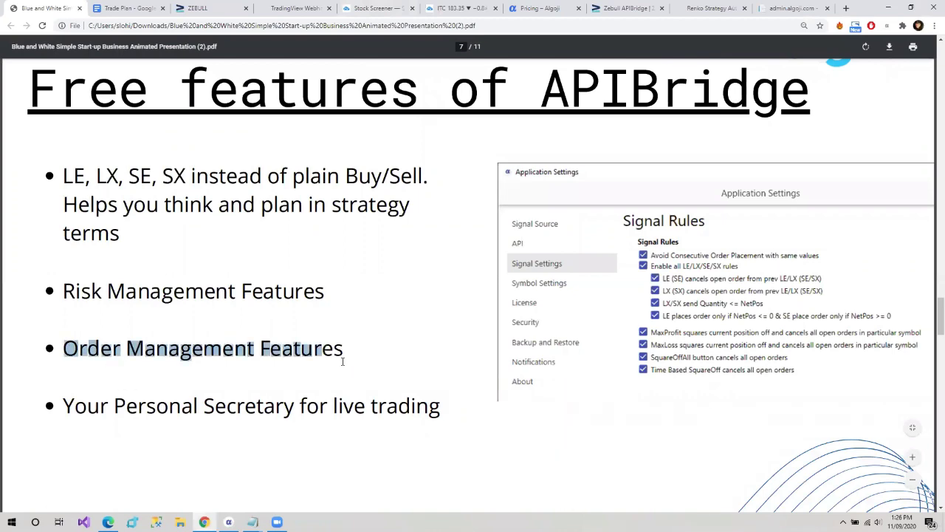
- Switch to the TradingView ITC chart in the browser, dismiss the alert notification, and briefly view the symbol search
{"action": "left_click", "coordinate": [317, 264]}
{"action": "key", "text": "alt+Tab"}
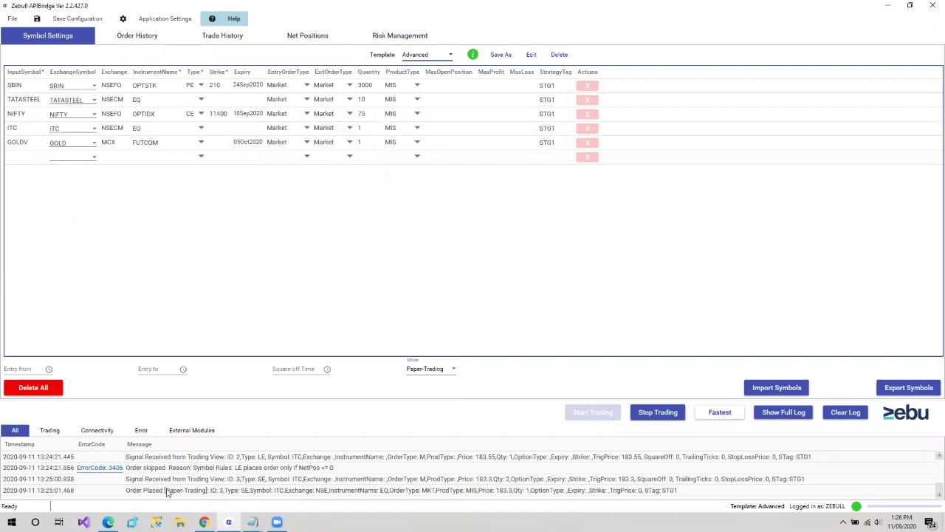
{"action": "left_click", "coordinate": [204, 522]}
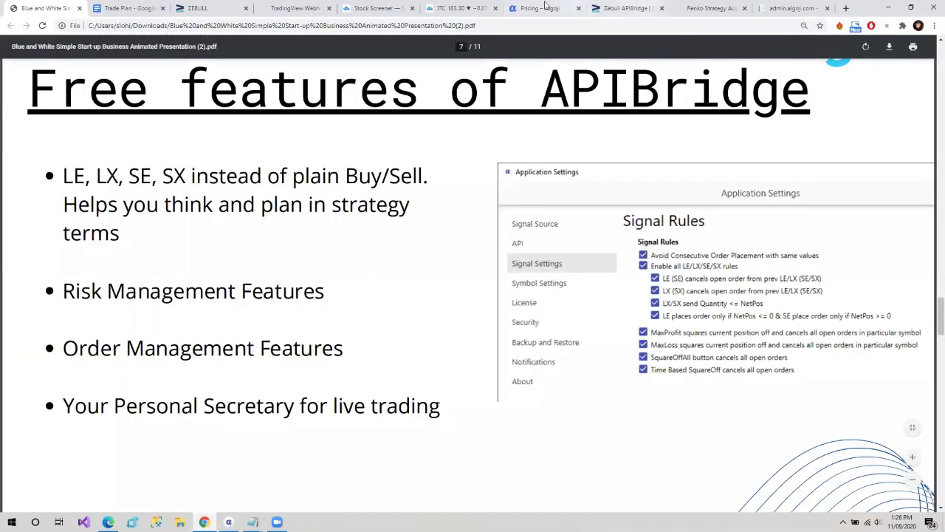
{"action": "left_click", "coordinate": [462, 8]}
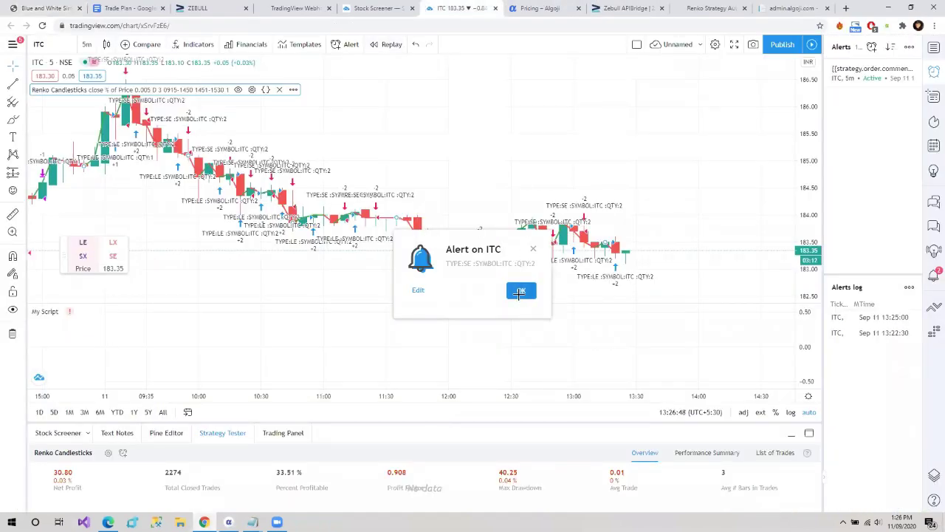
{"action": "left_click", "coordinate": [521, 289]}
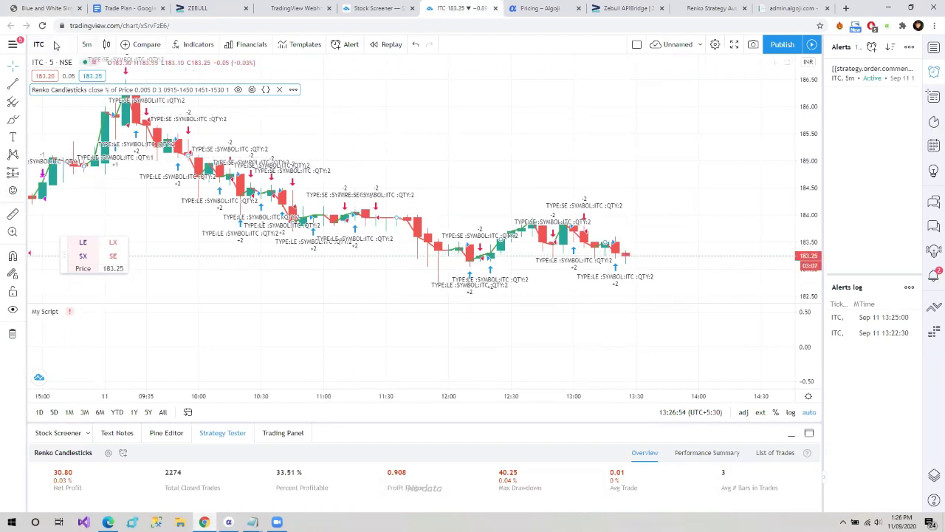
{"action": "left_click", "coordinate": [56, 46]}
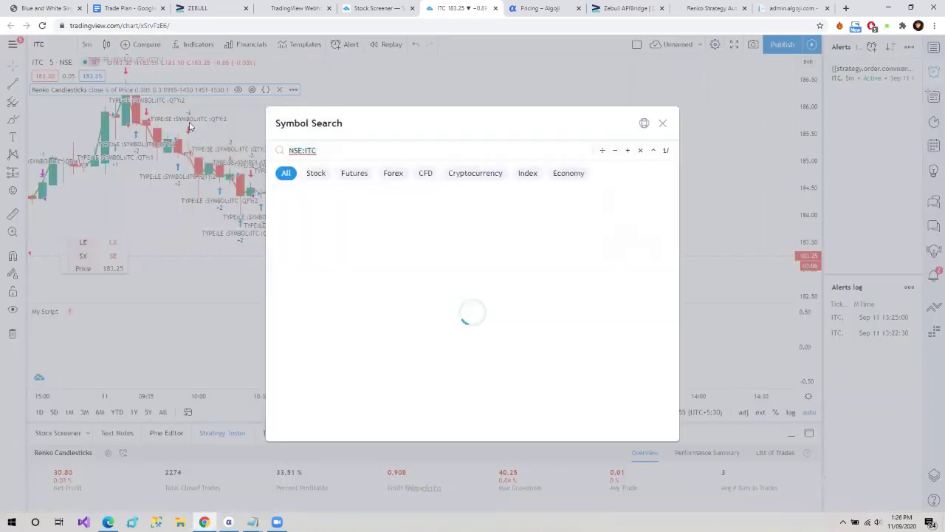
{"action": "left_click", "coordinate": [663, 124]}
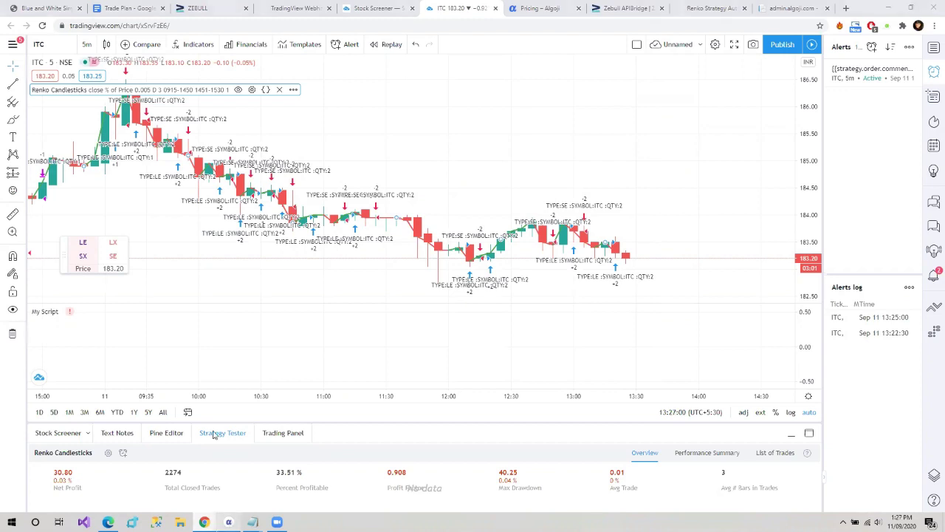
- Switch to Zebull APIBridge and view the entry and exit order type options for the ITC symbol
{"action": "left_click", "coordinate": [228, 522]}
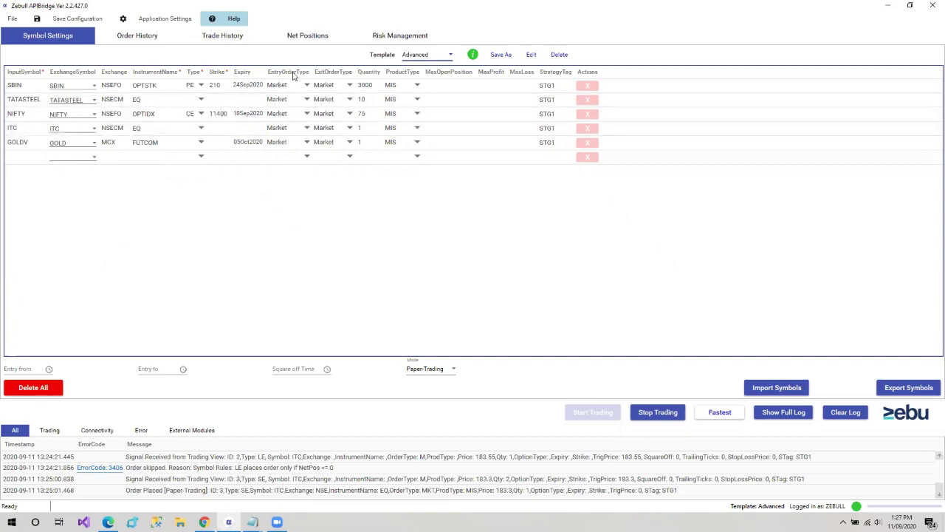
{"action": "left_click", "coordinate": [302, 130]}
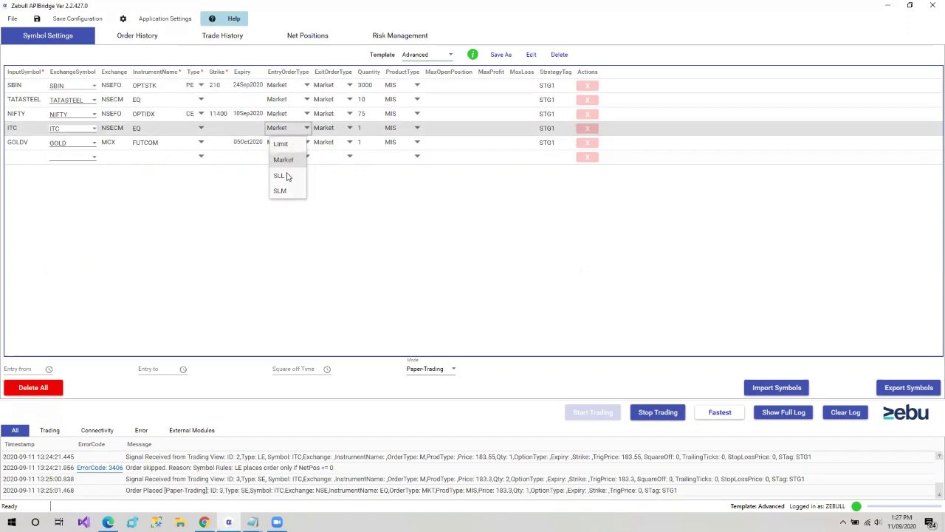
{"action": "left_click", "coordinate": [364, 179]}
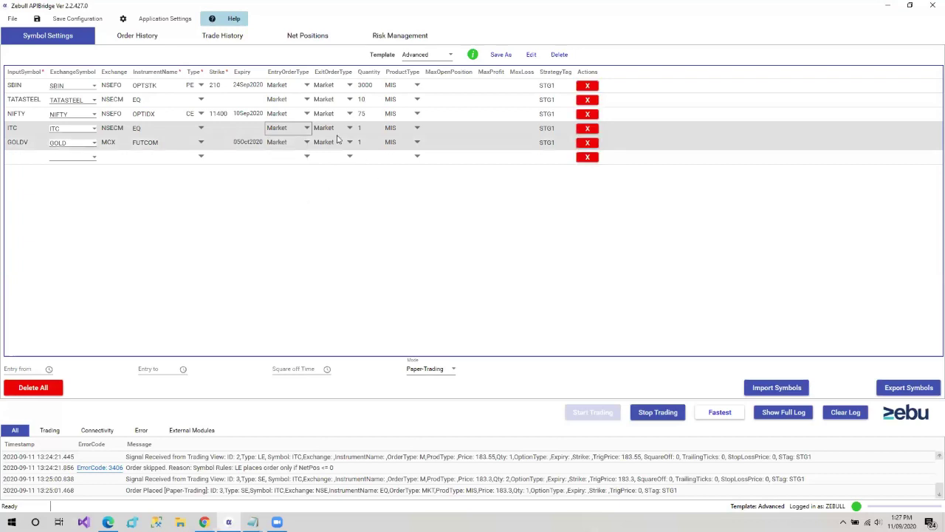
{"action": "left_click", "coordinate": [331, 136]}
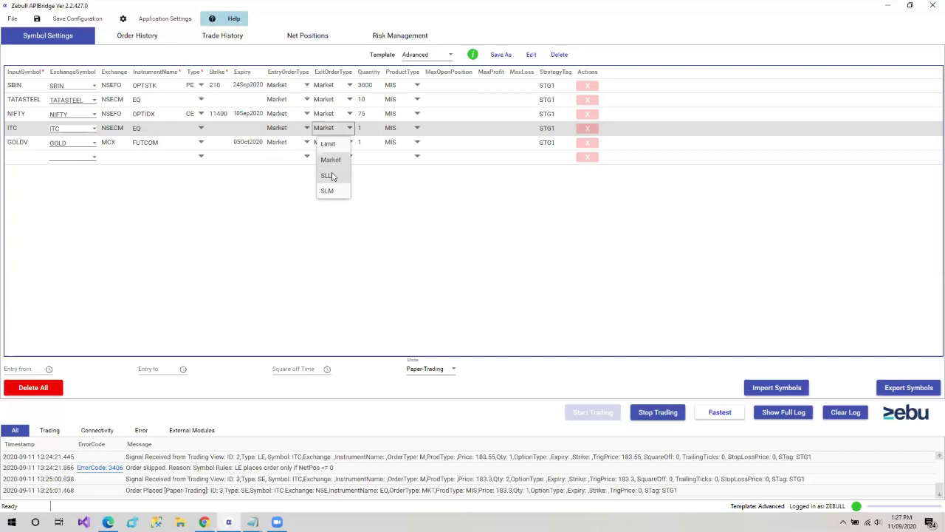
{"action": "left_click", "coordinate": [373, 132]}
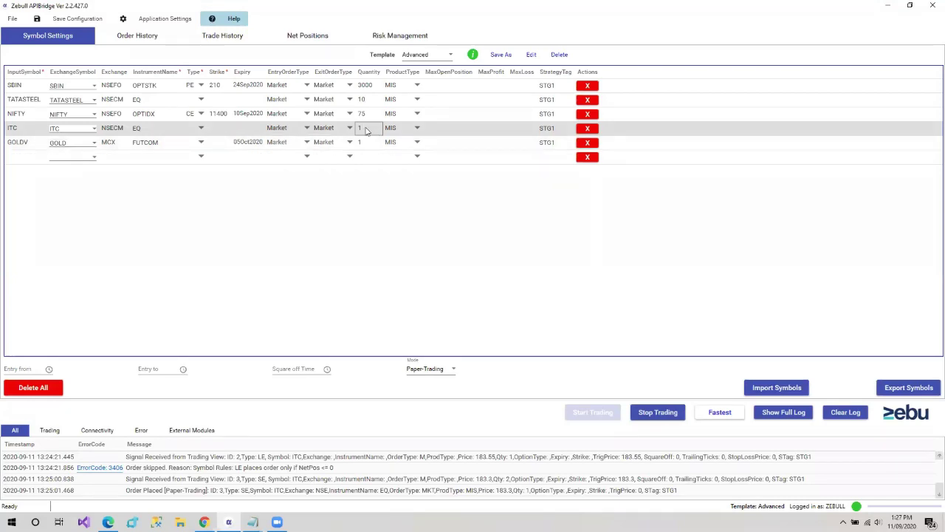
- Configure the ITC quantity as Qty from Exposure, with an exposure of 5000 and a round lot size of 1
{"action": "left_click", "coordinate": [367, 130]}
{"action": "left_click", "coordinate": [435, 240]}
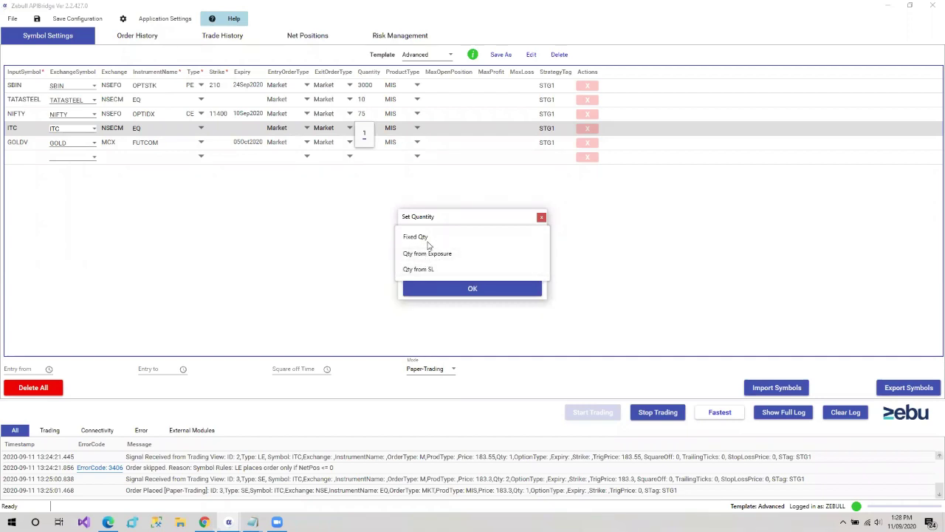
{"action": "left_click", "coordinate": [416, 237]}
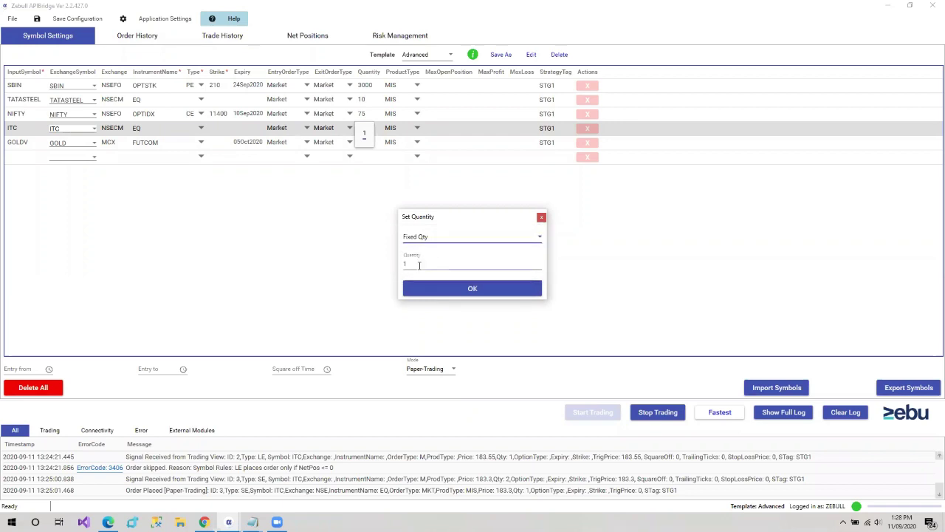
{"action": "left_click", "coordinate": [412, 263]}
{"action": "left_click", "coordinate": [416, 237]}
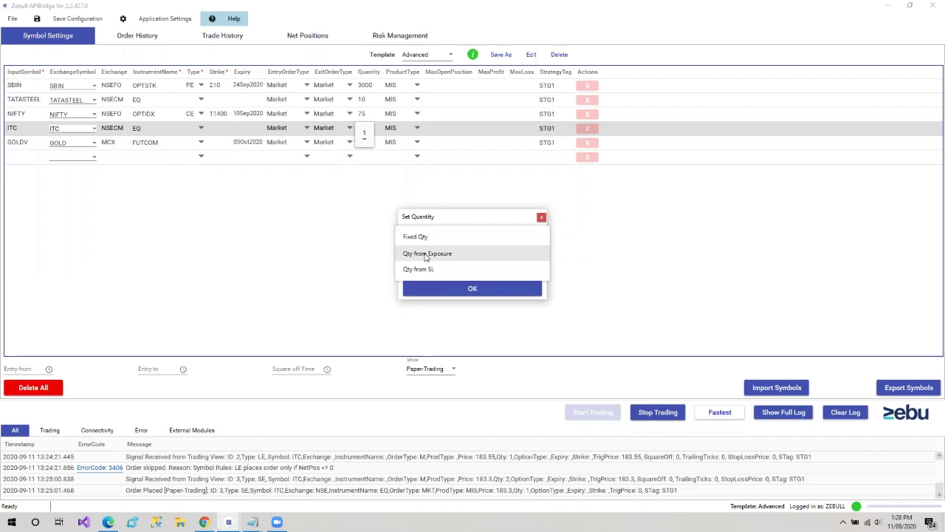
{"action": "left_click", "coordinate": [426, 255]}
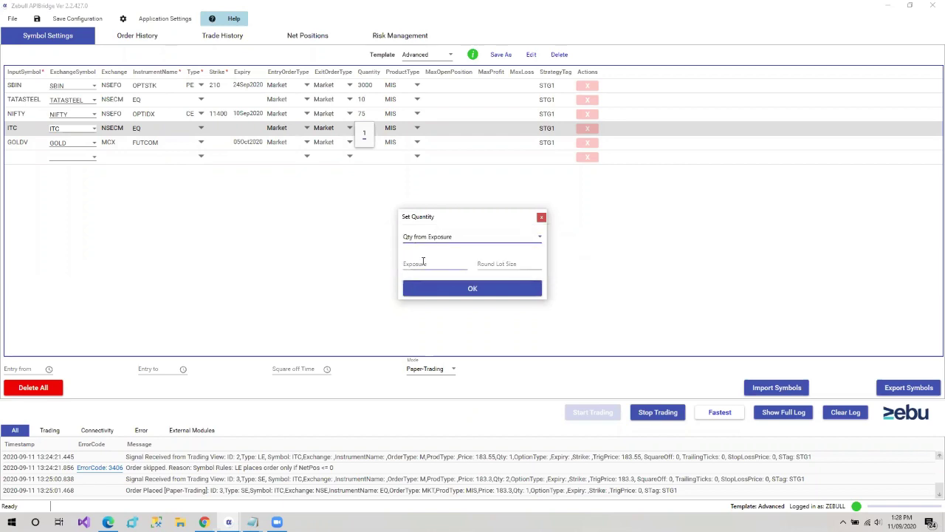
{"action": "left_click", "coordinate": [422, 260]}
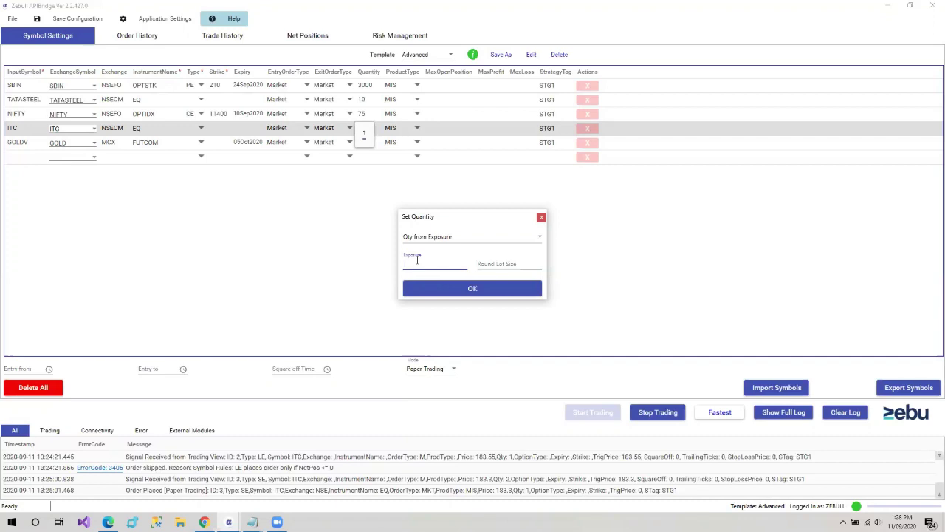
{"action": "type", "text": "5000"}
{"action": "left_click", "coordinate": [510, 263]}
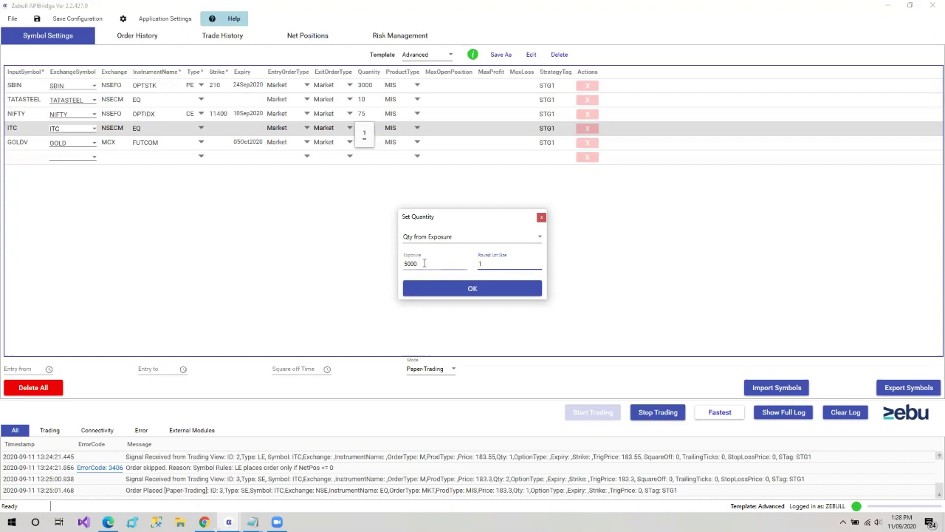
- View the Qty from SL quantity mode, and set the ITC quantity to Fixed Qty 1
{"action": "left_click", "coordinate": [510, 237]}
{"action": "left_click", "coordinate": [427, 270]}
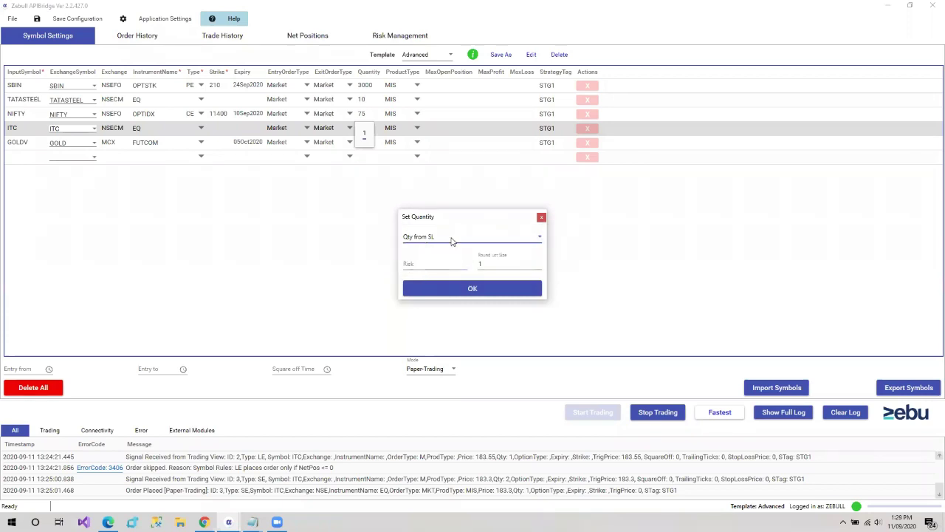
{"action": "left_click", "coordinate": [453, 241]}
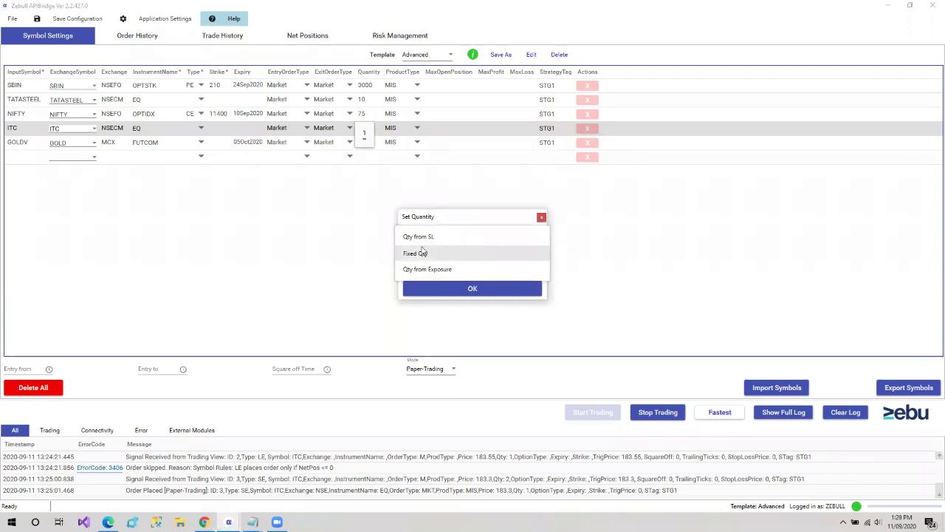
{"action": "left_click", "coordinate": [422, 254]}
{"action": "left_click", "coordinate": [415, 265]}
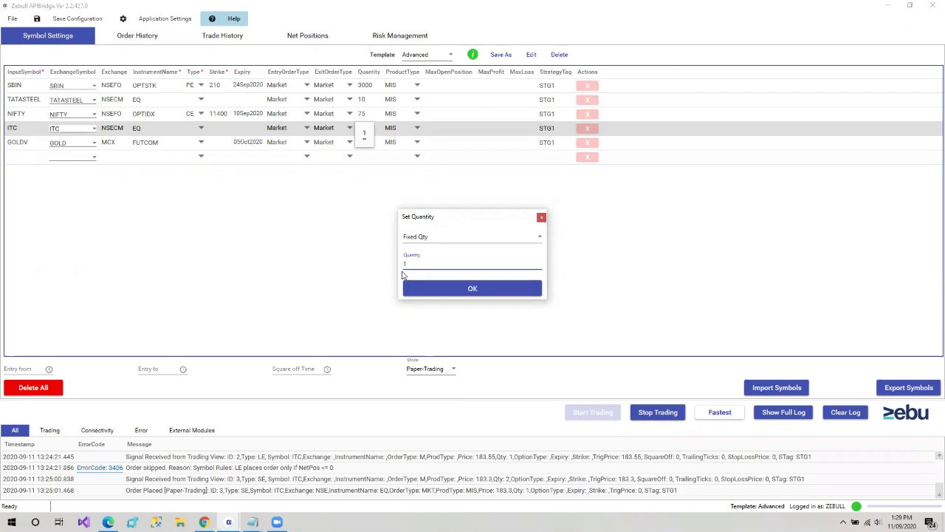
{"action": "left_click", "coordinate": [441, 288]}
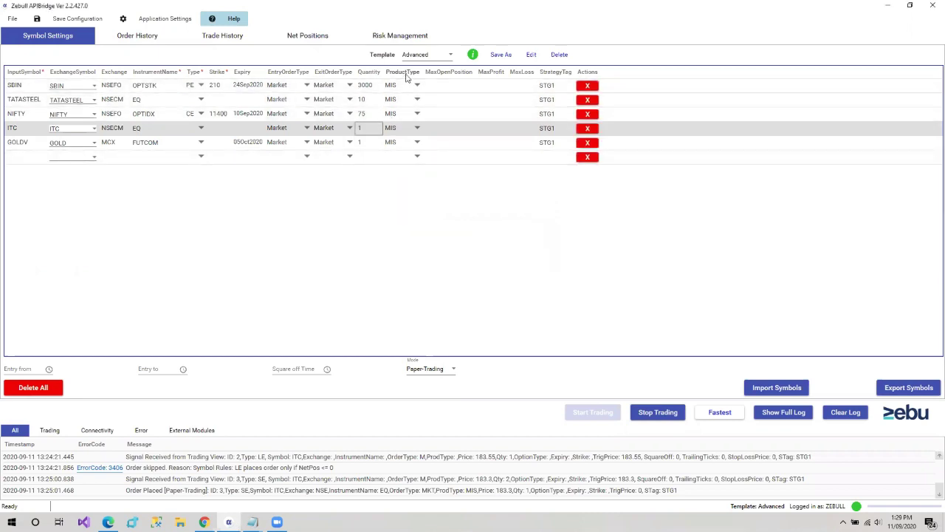
- View the product type options for ITC, and highlight the slide's Your Personal Secretary for live trading bullet in the browser
{"action": "left_click", "coordinate": [414, 128]}
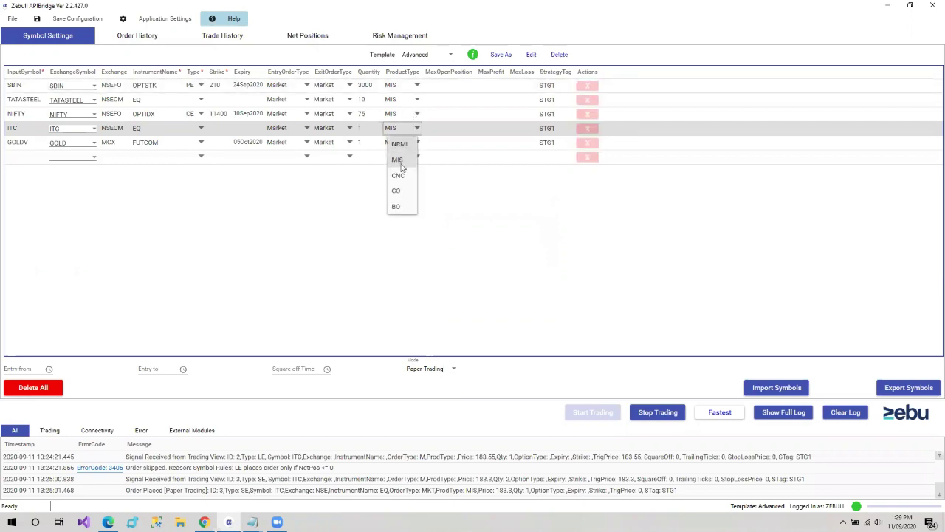
{"action": "left_click", "coordinate": [335, 201]}
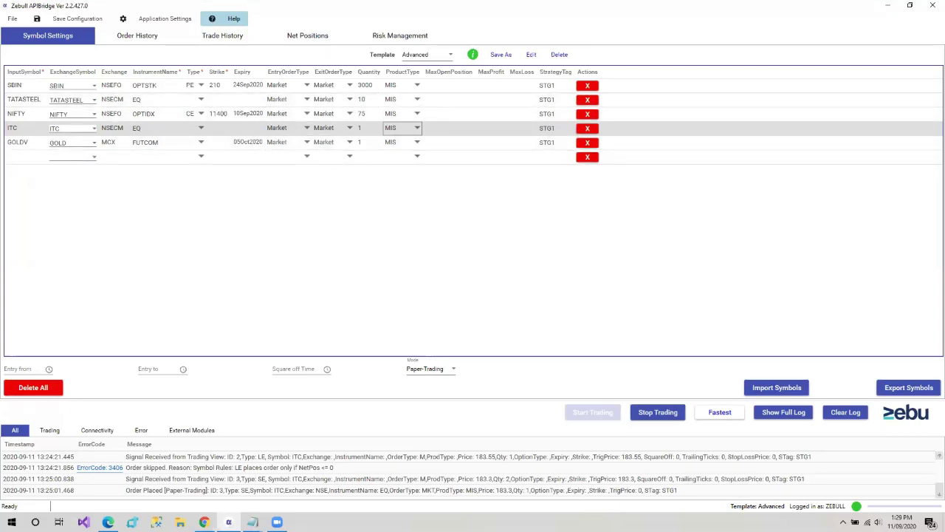
{"action": "left_click", "coordinate": [205, 521]}
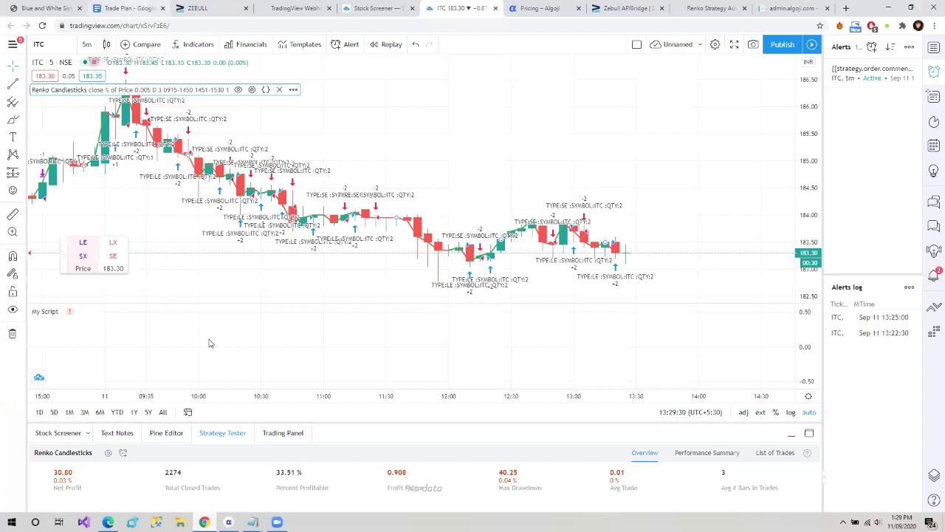
{"action": "left_click", "coordinate": [44, 8]}
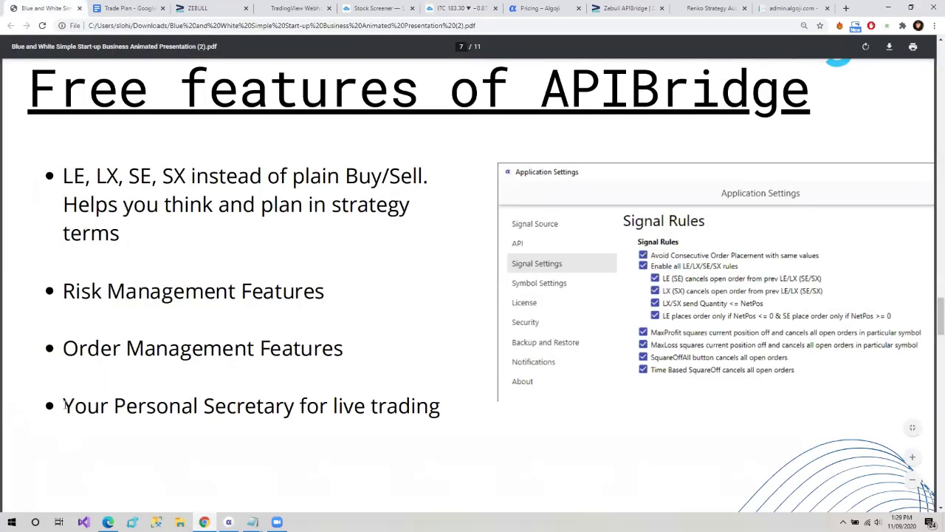
{"action": "left_click_drag", "start_coordinate": [64, 406], "coordinate": [214, 406]}
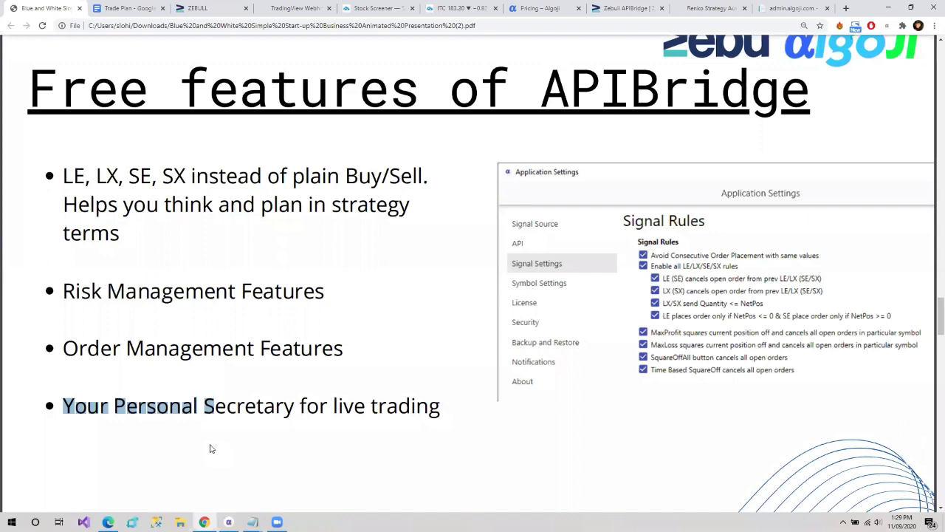
{"action": "left_click", "coordinate": [210, 449]}
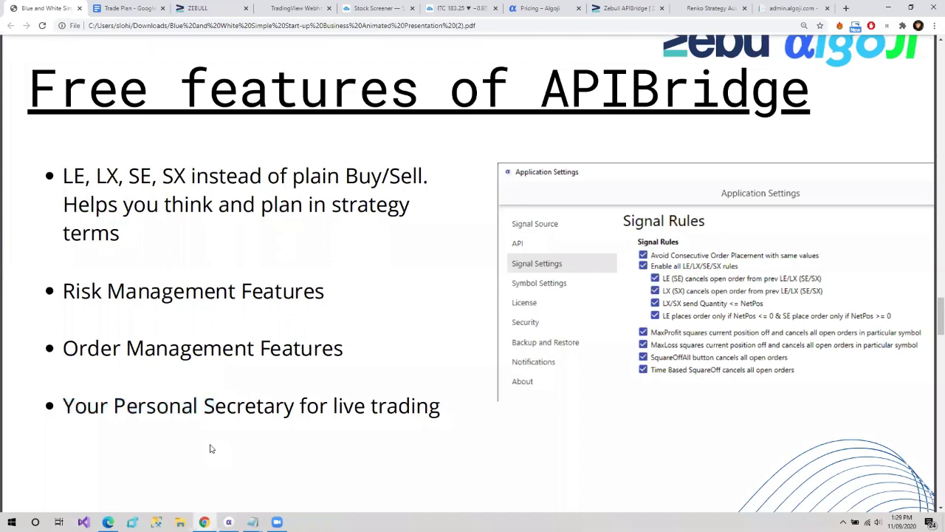
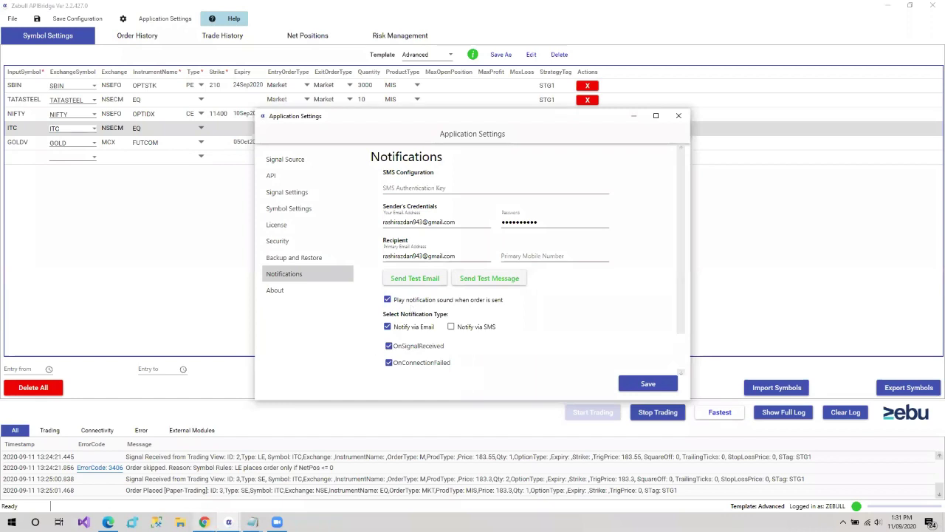
- Switch to the ZEBULL web page in the browser, and return to the Notifications settings of Zebull APIBridge
{"action": "left_click", "coordinate": [125, 146]}
{"action": "key", "text": "alt+Tab"}
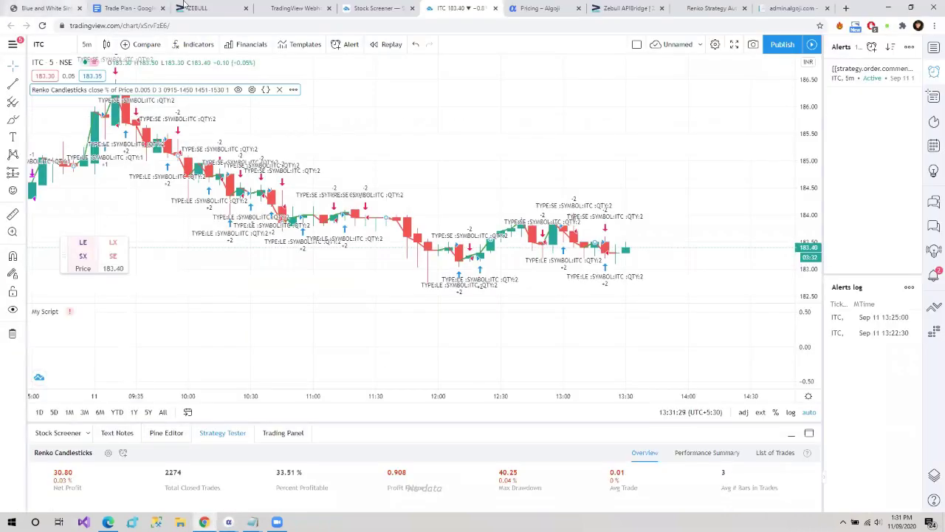
{"action": "left_click", "coordinate": [211, 8]}
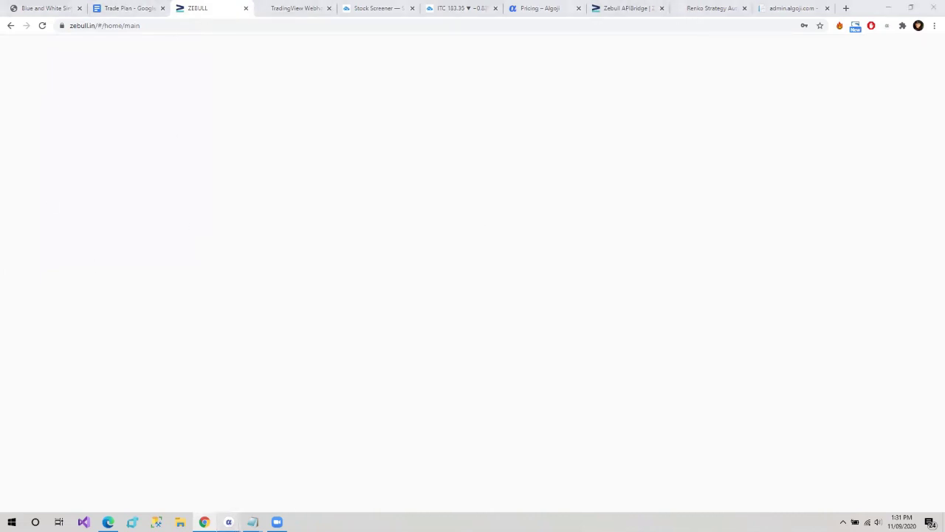
{"action": "mouse_move", "coordinate": [229, 522]}
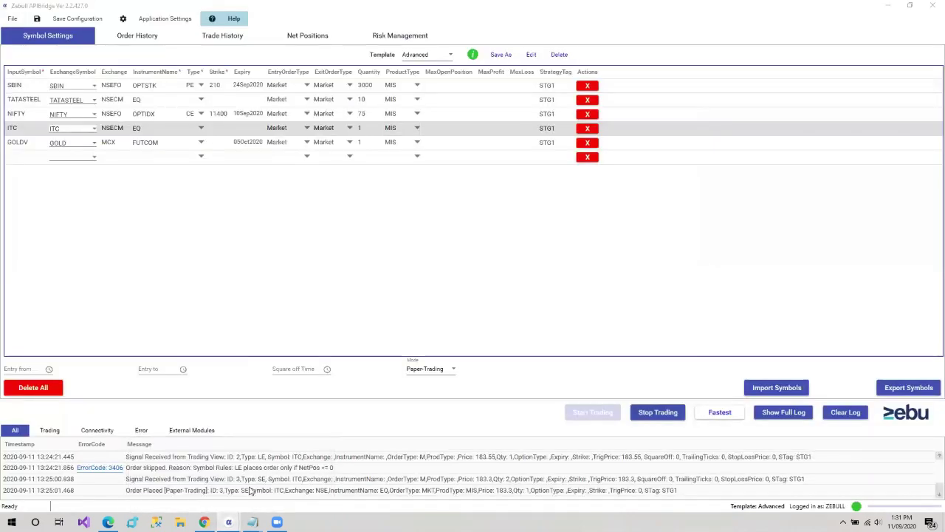
{"action": "right_click", "coordinate": [229, 523]}
{"action": "left_click", "coordinate": [229, 522]}
{"action": "left_click", "coordinate": [281, 483]}
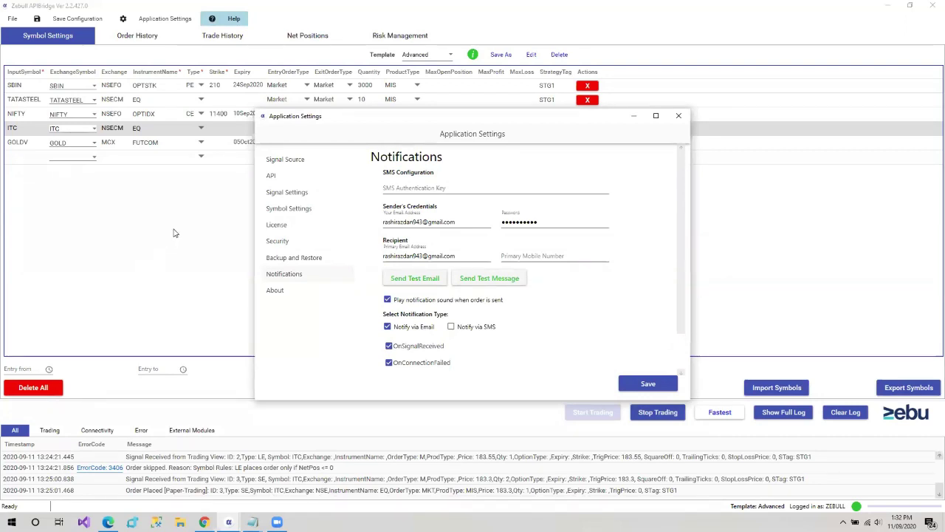
- Save the APIBridge notification settings, and return to the Free features of APIBridge slide in the browser
{"action": "left_click", "coordinate": [630, 385]}
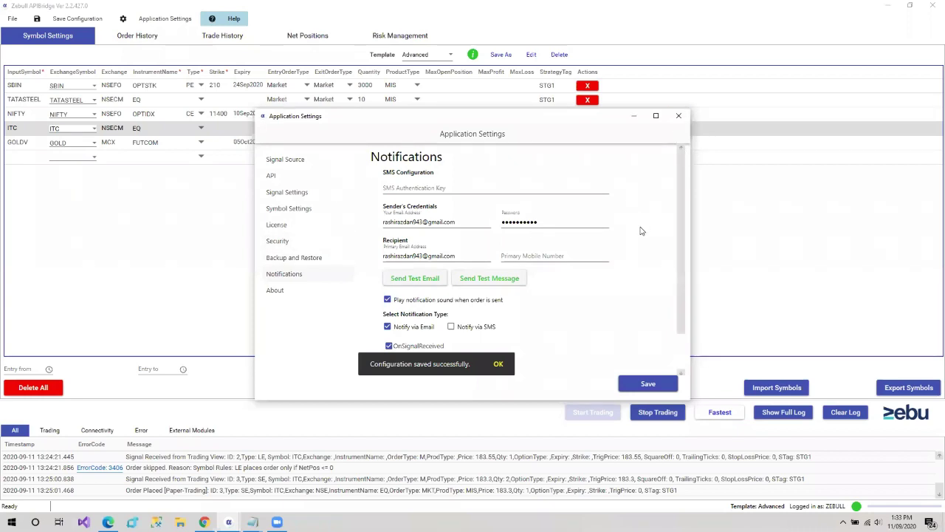
{"action": "left_click", "coordinate": [634, 116]}
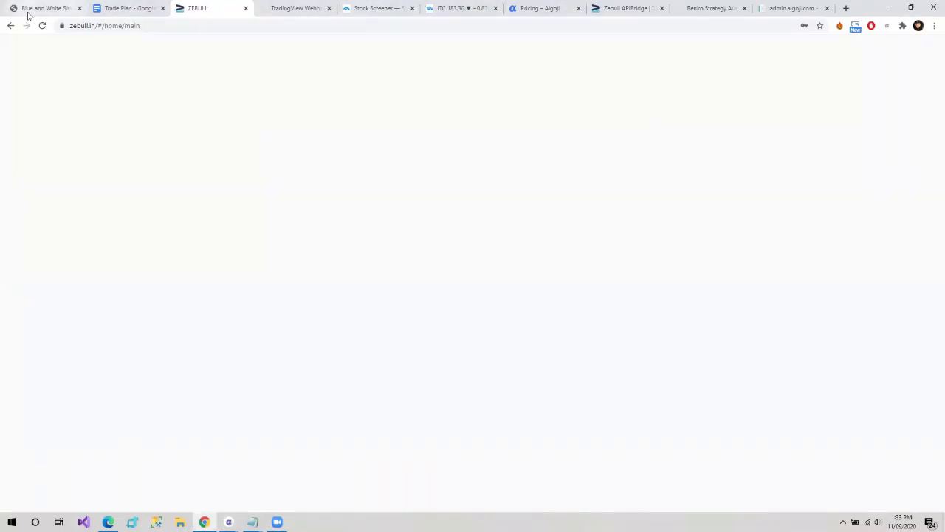
{"action": "left_click", "coordinate": [39, 8]}
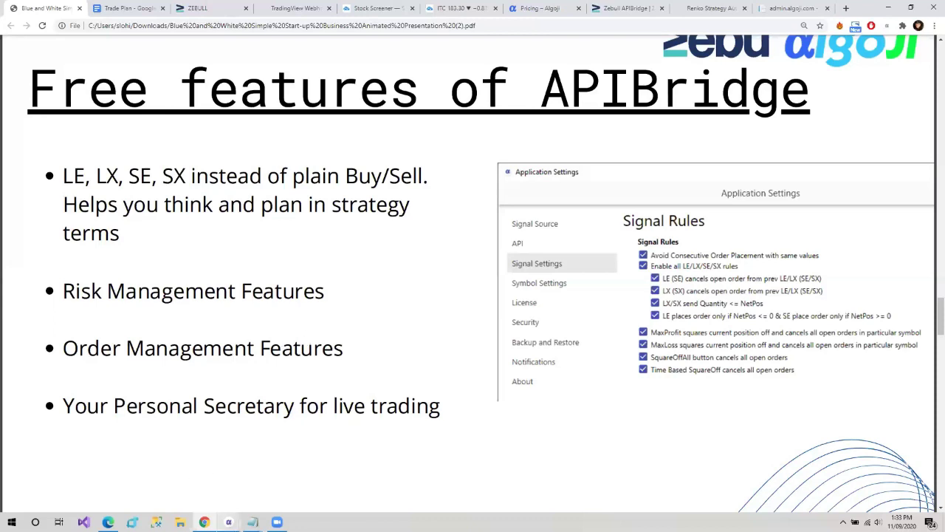
- View the symbol settings in Zebull APIBridge, and return to the Free features of APIBridge slide in the browser
{"action": "mouse_move", "coordinate": [235, 517]}
{"action": "left_click", "coordinate": [212, 489]}
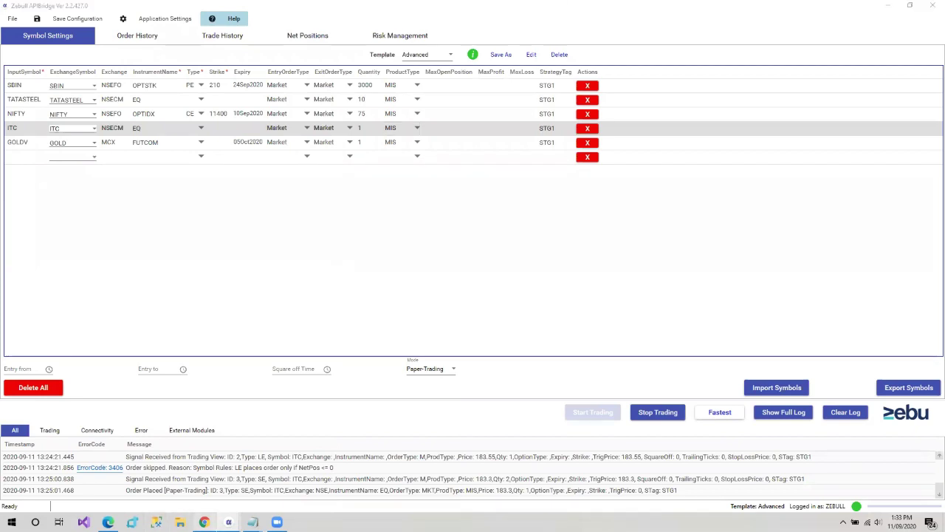
{"action": "key", "text": "alt+Tab"}
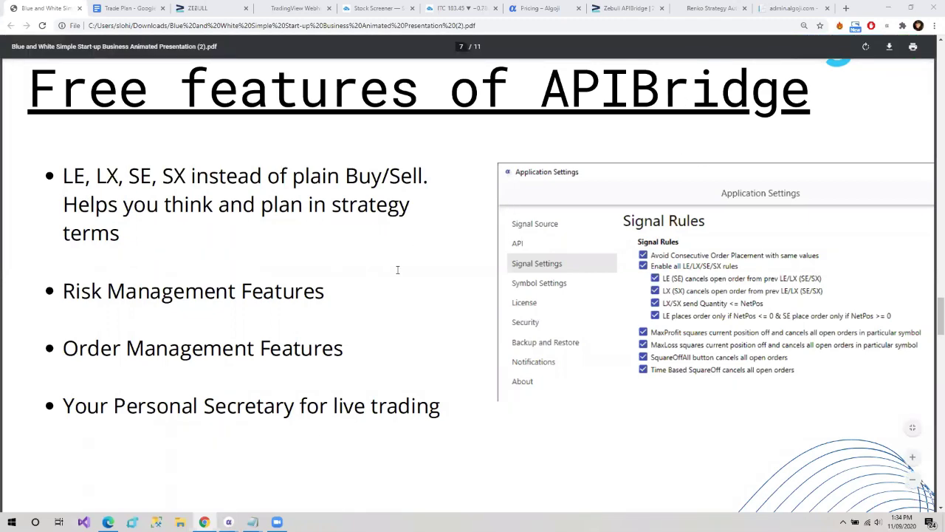
- Switch to the Zebull APIBridge application settings and view the Signal Source options
{"action": "mouse_move", "coordinate": [229, 522]}
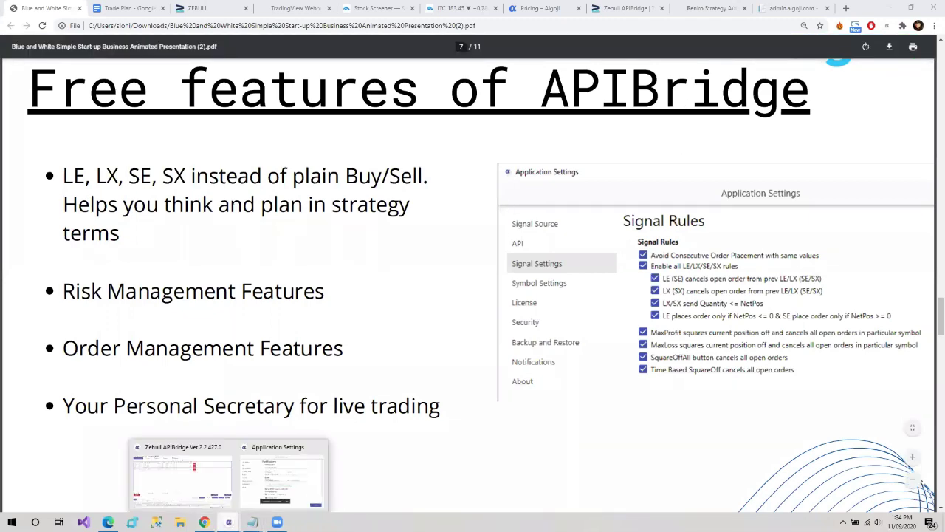
{"action": "left_click", "coordinate": [200, 480]}
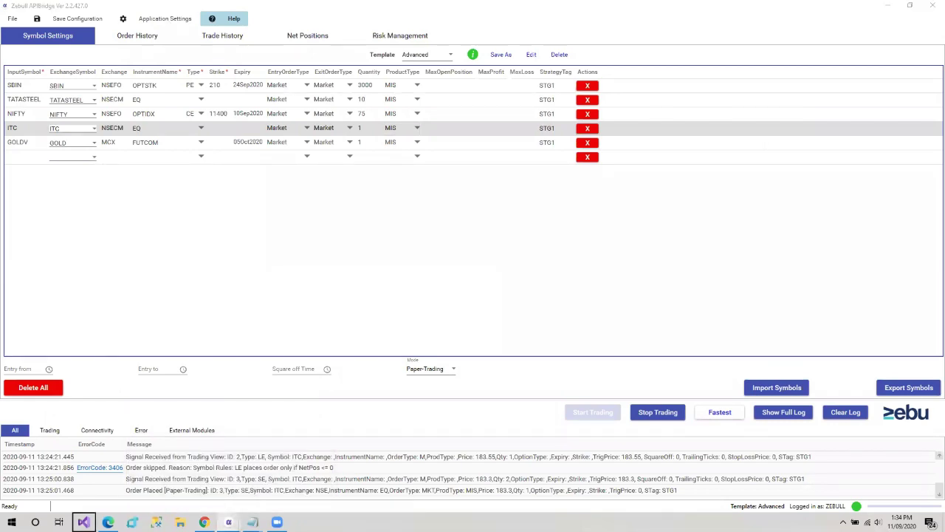
{"action": "mouse_move", "coordinate": [221, 520]}
{"action": "left_click", "coordinate": [263, 491]}
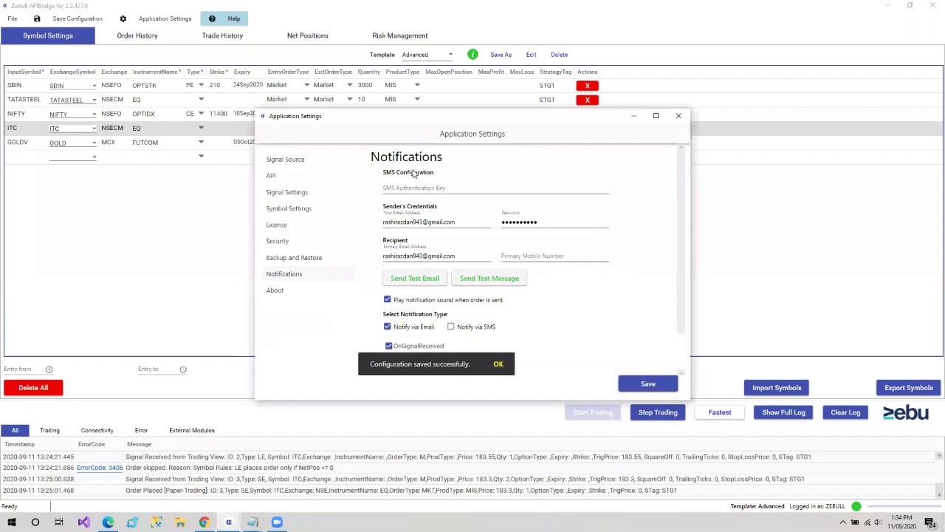
{"action": "left_click", "coordinate": [298, 165]}
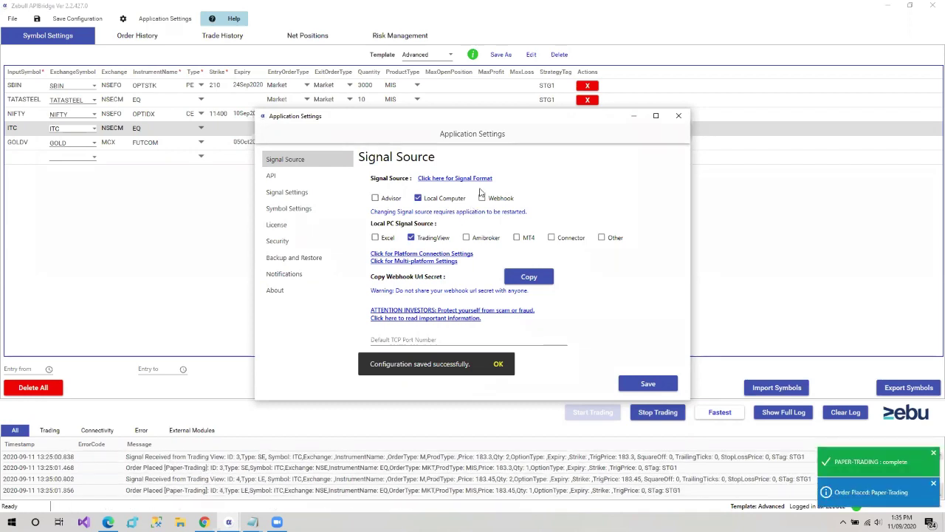
- Dismiss the paper-trading order notification in APIBridge and the Alert on ITC popup on the TradingView chart in the browser
{"action": "left_click", "coordinate": [897, 470]}
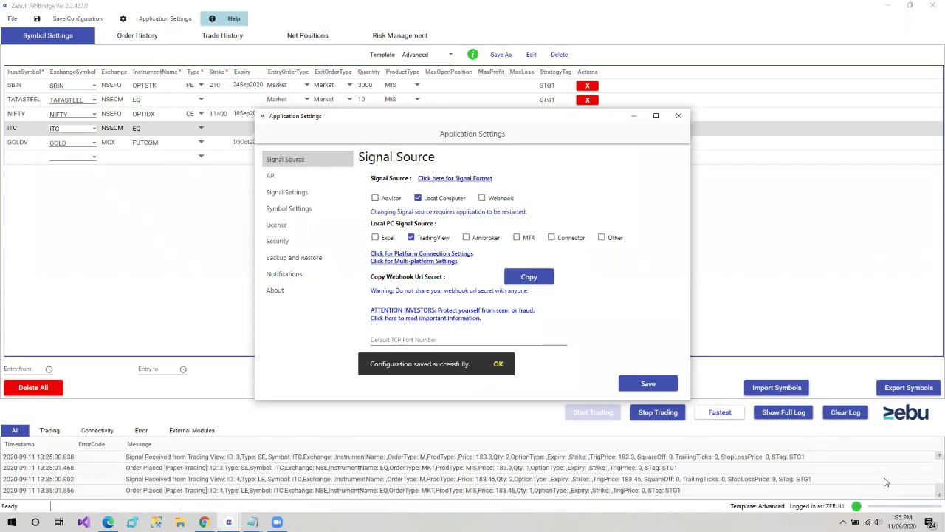
{"action": "key", "text": "alt+Tab"}
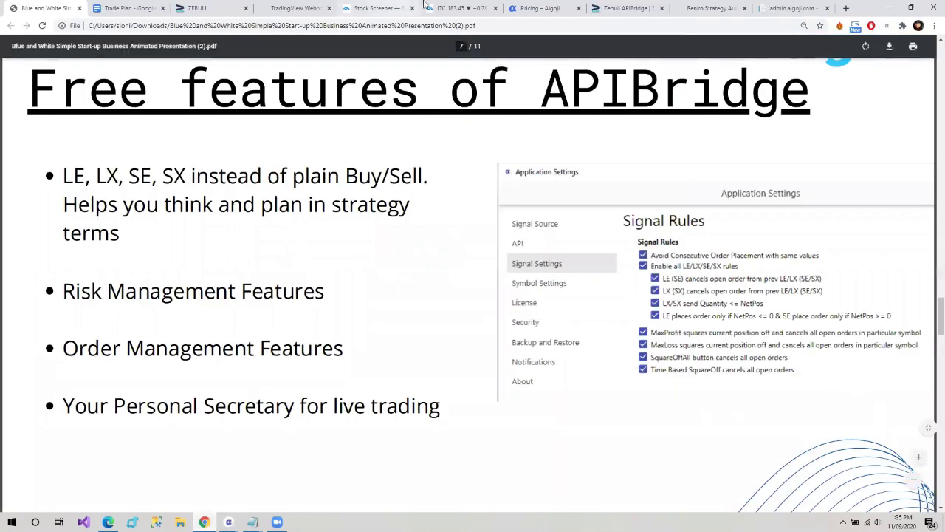
{"action": "left_click", "coordinate": [441, 5]}
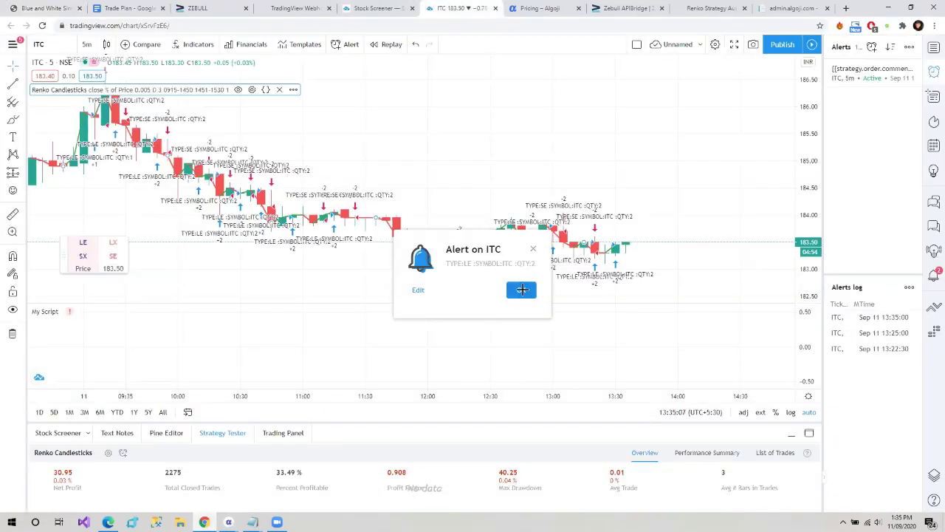
{"action": "left_click", "coordinate": [520, 291]}
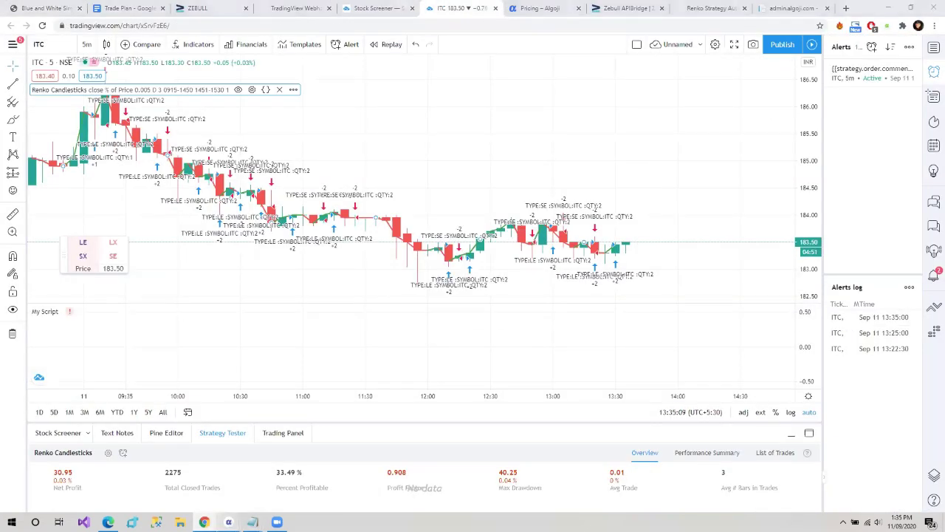
- Return to the Zebull APIBridge application settings and examine the Signal Rules, including the MaxProfit and MaxLoss square-off rules
{"action": "mouse_move", "coordinate": [228, 522]}
{"action": "left_click", "coordinate": [208, 485]}
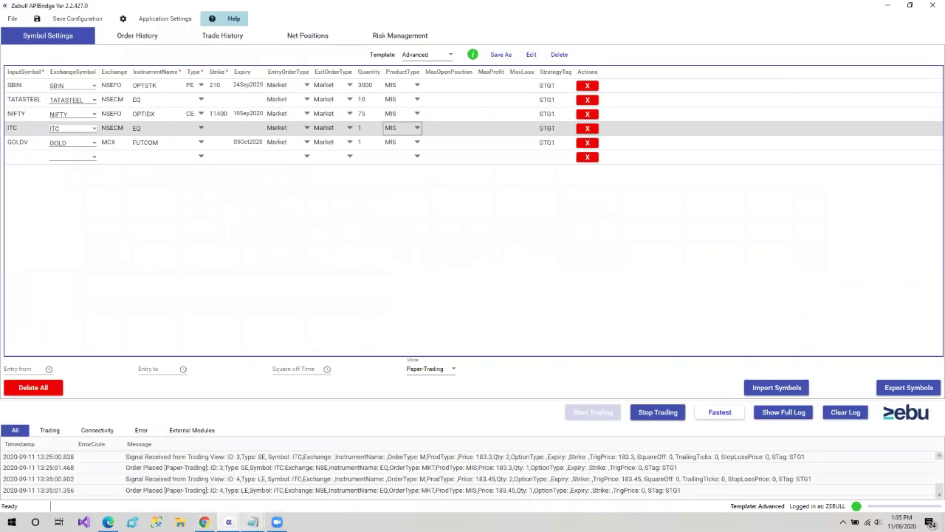
{"action": "mouse_move", "coordinate": [203, 523]}
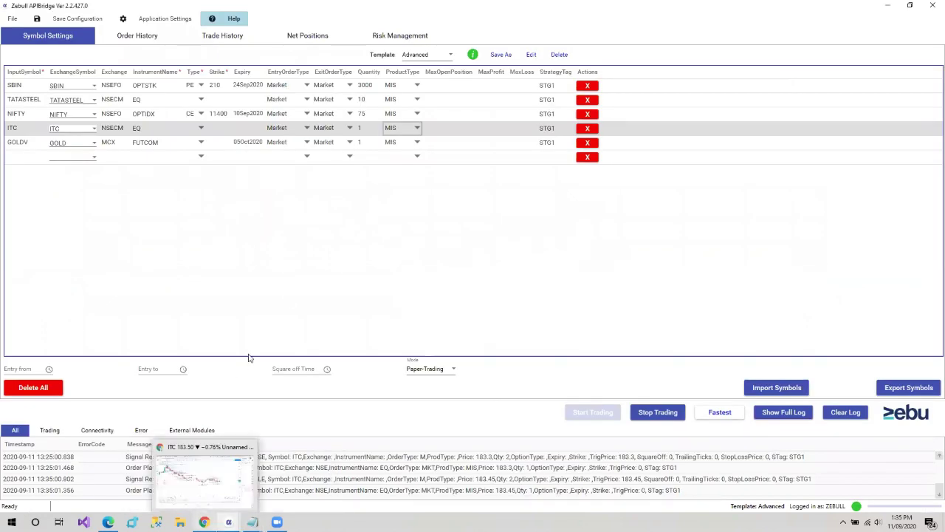
{"action": "left_click", "coordinate": [281, 473]}
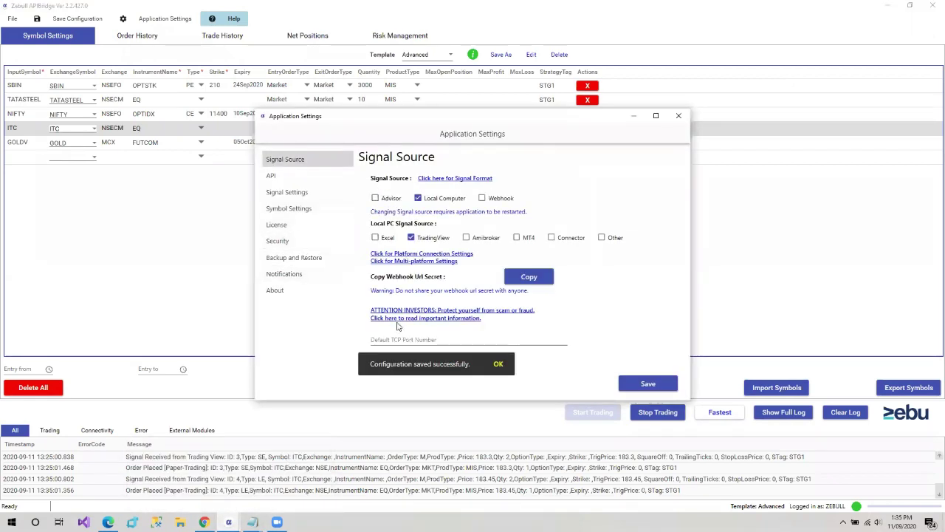
{"action": "left_click", "coordinate": [290, 192]}
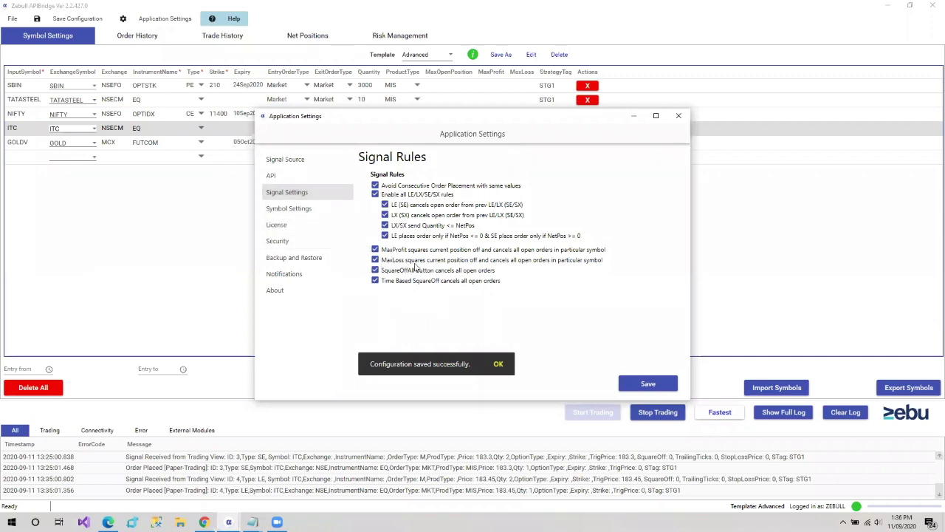
{"action": "left_click", "coordinate": [523, 261]}
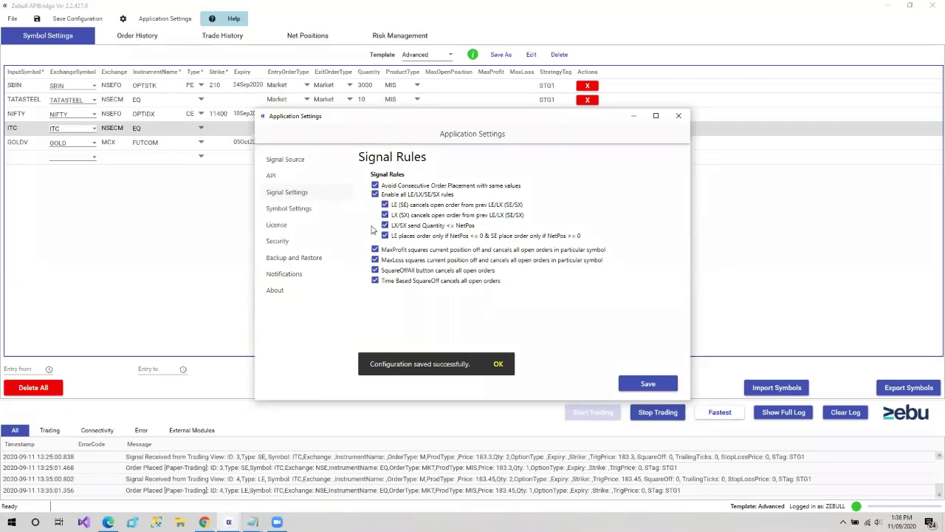
- Exclude MaxProfit from the columns displayed for symbols in the application settings
{"action": "left_click", "coordinate": [289, 208]}
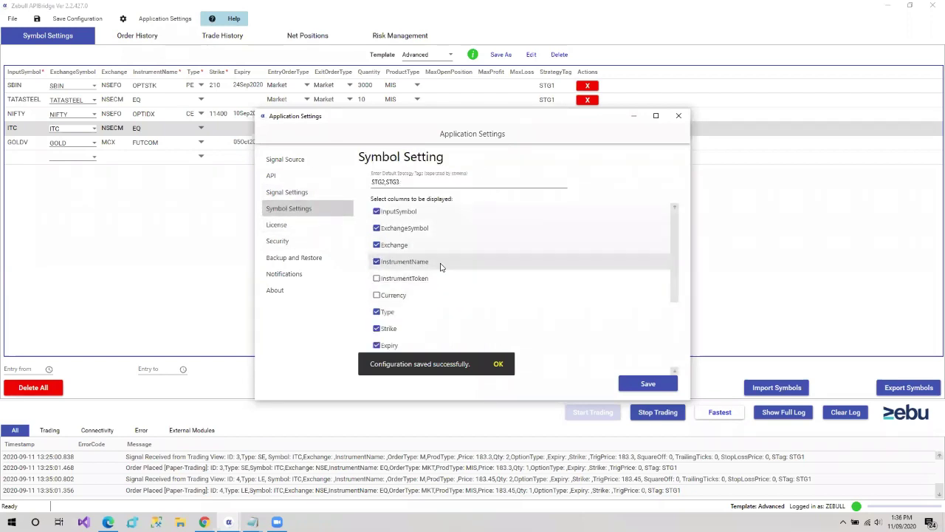
{"action": "scroll", "coordinate": [455, 296], "scroll_direction": "down", "scroll_amount": 3}
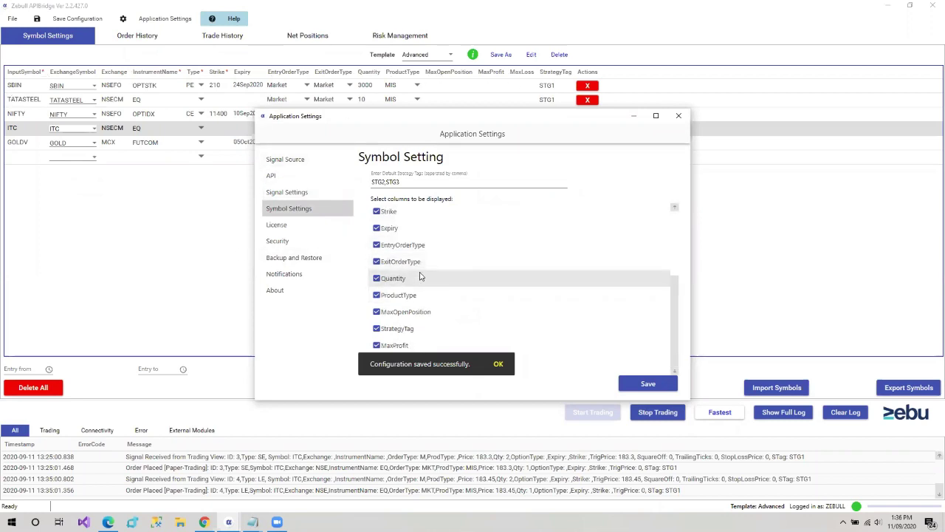
{"action": "scroll", "coordinate": [425, 273], "scroll_direction": "up", "scroll_amount": 3}
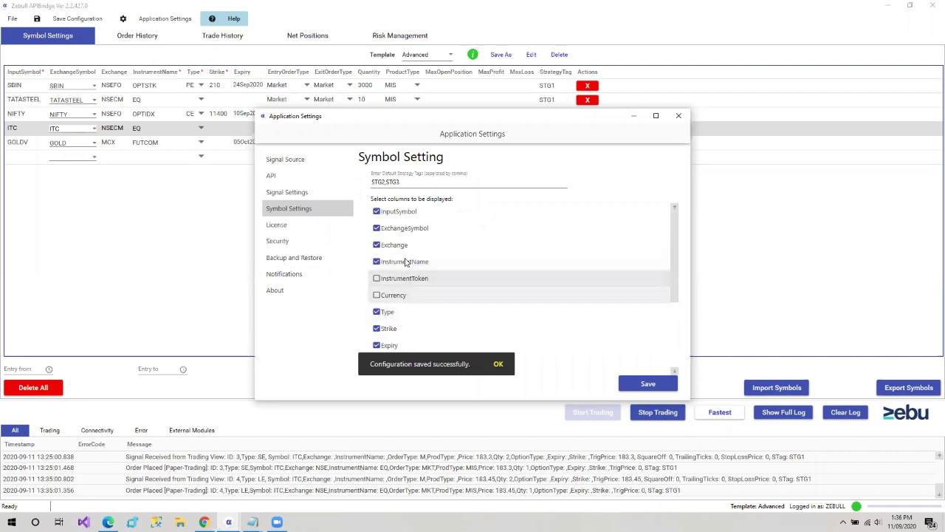
{"action": "scroll", "coordinate": [414, 294], "scroll_direction": "down", "scroll_amount": 4}
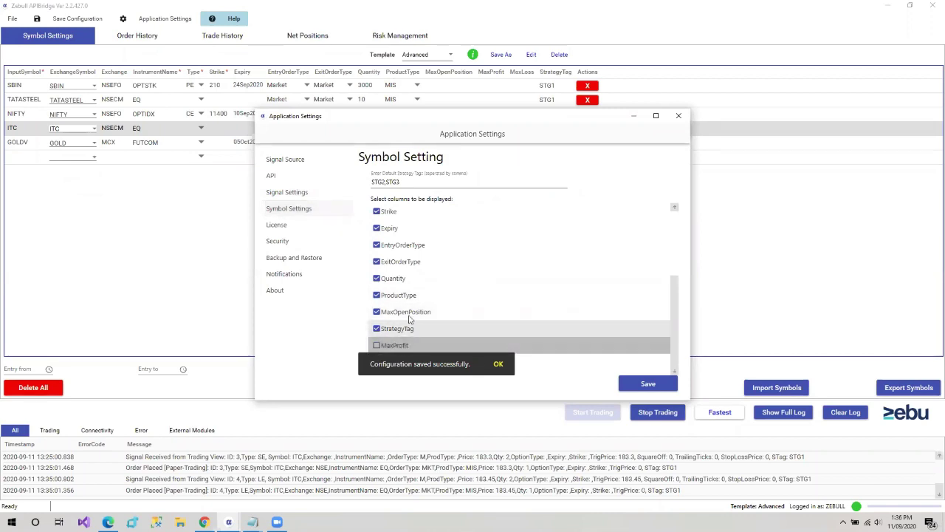
{"action": "scroll", "coordinate": [405, 306], "scroll_direction": "up", "scroll_amount": 3}
{"action": "scroll", "coordinate": [404, 306], "scroll_direction": "up", "scroll_amount": 2}
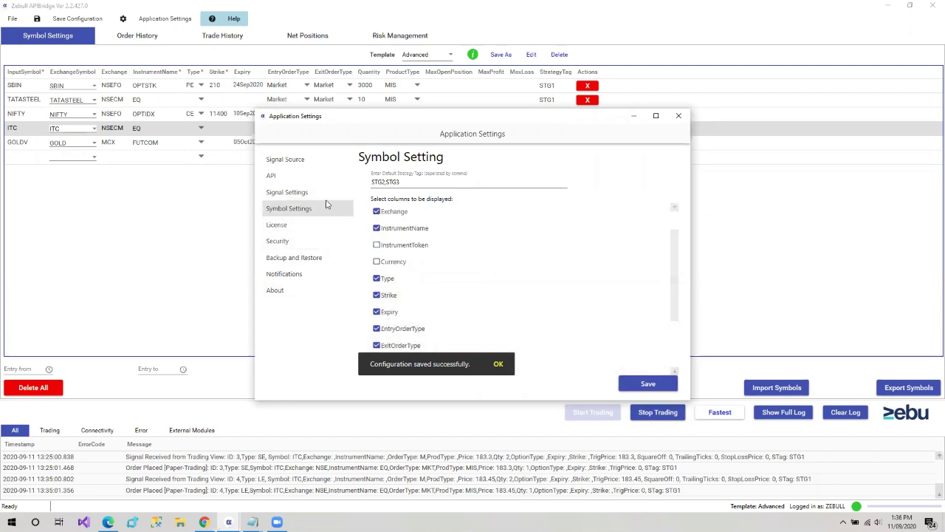
- View the notification settings, save the configuration, and close the application settings
{"action": "left_click", "coordinate": [277, 274]}
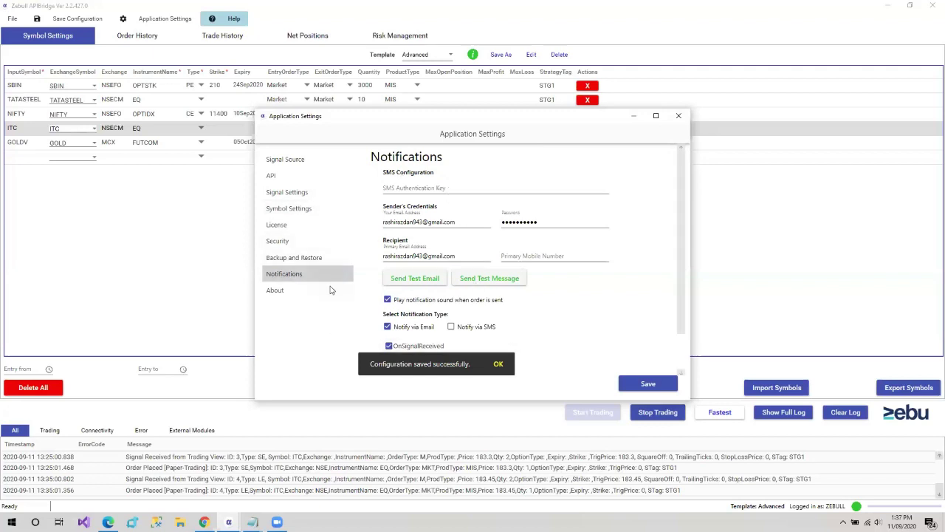
{"action": "left_click", "coordinate": [631, 385]}
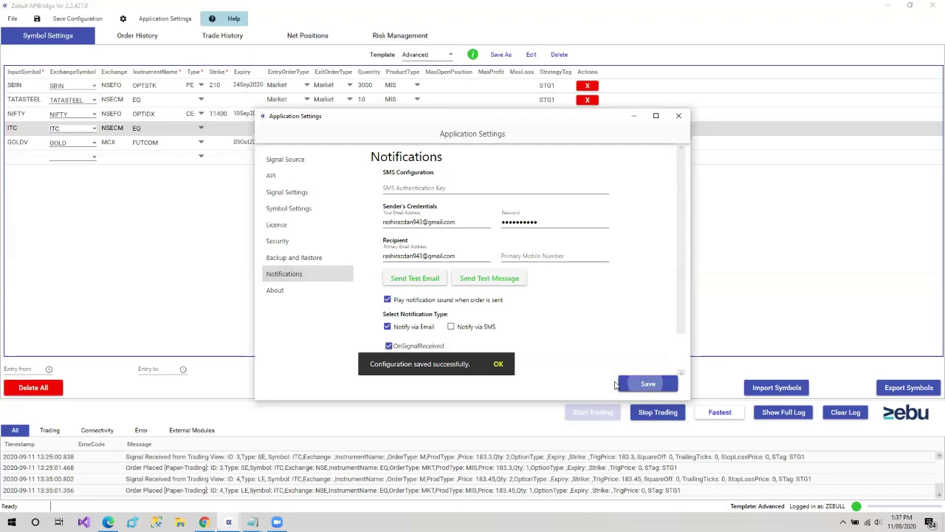
{"action": "left_click", "coordinate": [678, 116]}
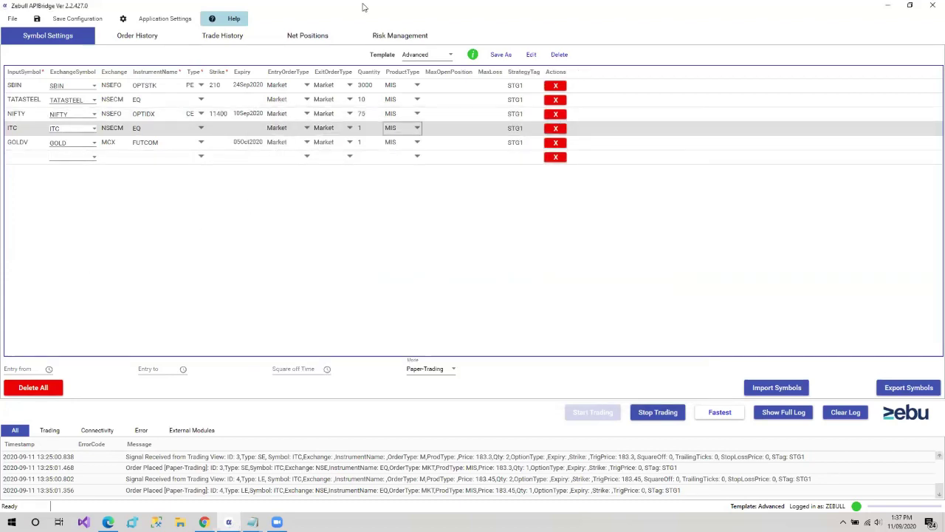
- Return to the PDF presentation in the browser and advance to the PineScript coding in TradingView slide
{"action": "left_click", "coordinate": [204, 523]}
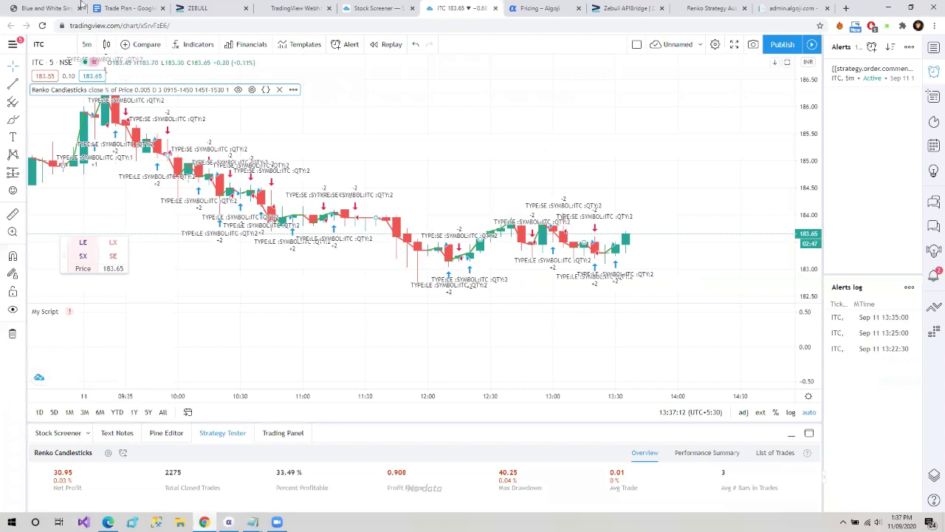
{"action": "left_click", "coordinate": [44, 8]}
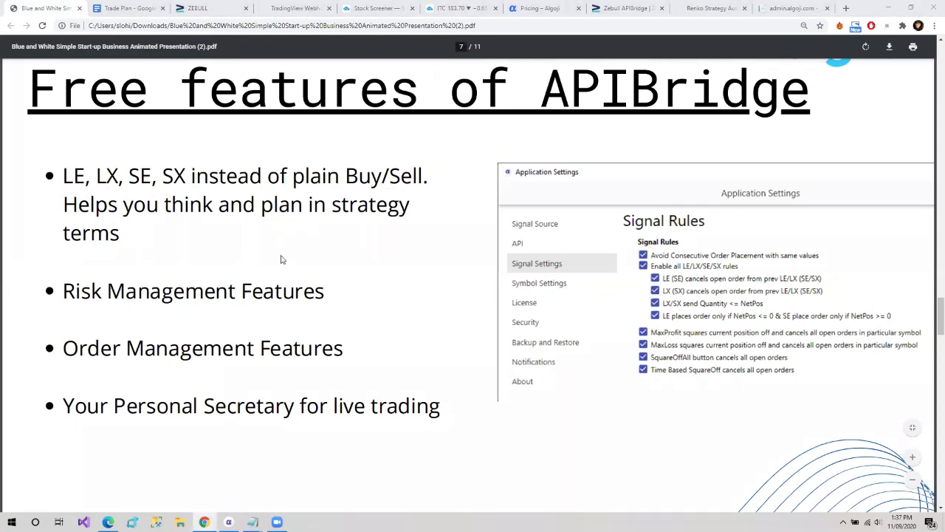
{"action": "scroll", "coordinate": [382, 321], "scroll_direction": "down", "scroll_amount": 3}
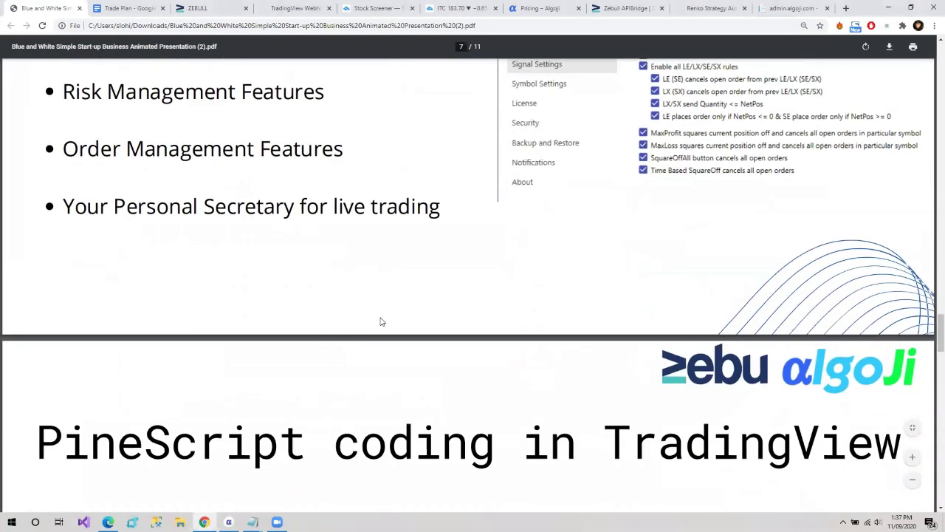
{"action": "scroll", "coordinate": [382, 321], "scroll_direction": "down", "scroll_amount": 4}
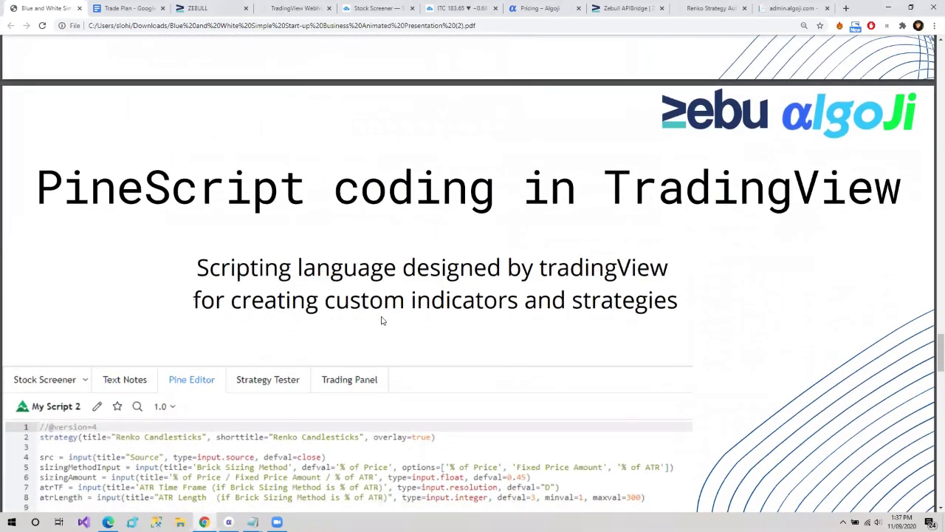
{"action": "scroll", "coordinate": [382, 320], "scroll_direction": "down", "scroll_amount": 1}
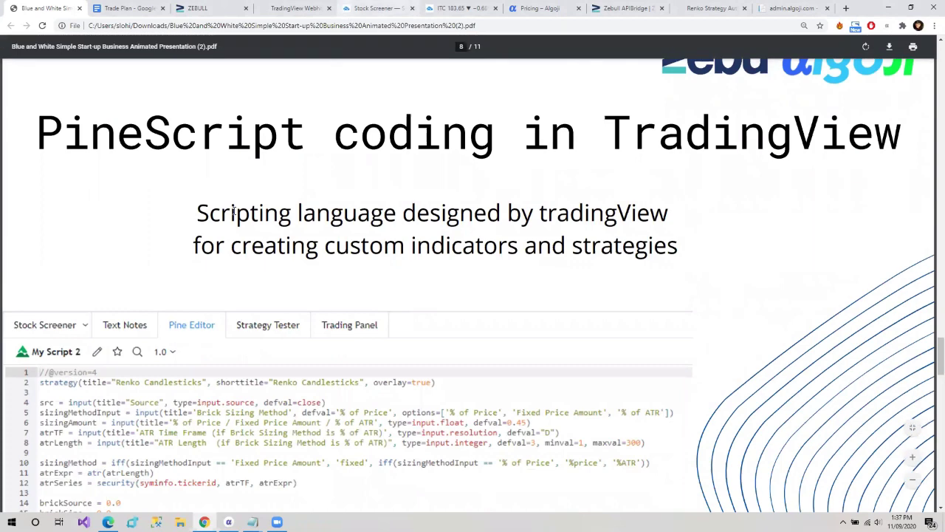
- View the ZEBULL home page and the TradingView Stock Screener, and return to the PineScript slide
{"action": "left_click", "coordinate": [285, 8]}
{"action": "left_click", "coordinate": [209, 7]}
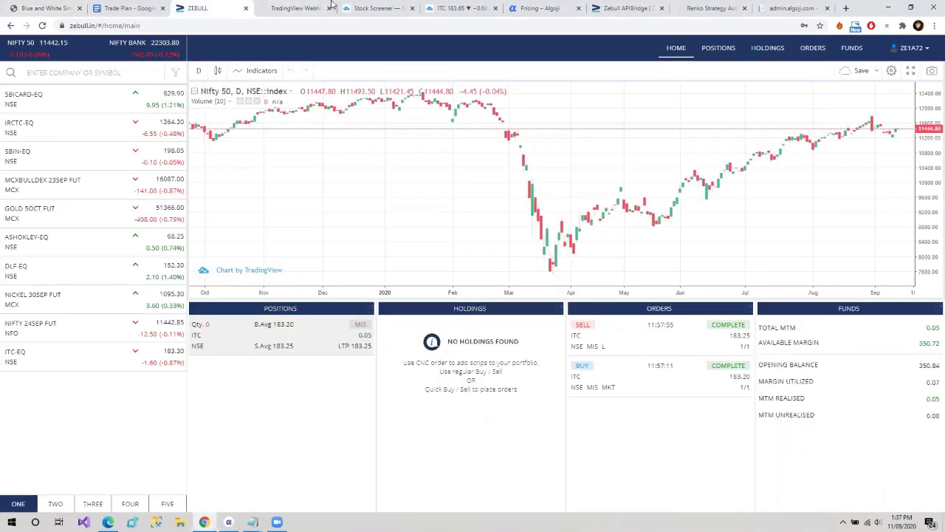
{"action": "left_click", "coordinate": [362, 8]}
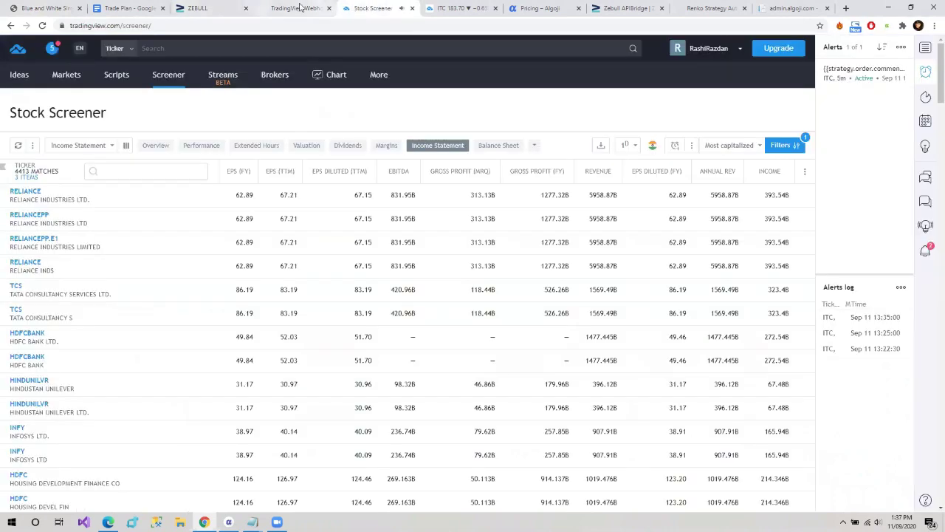
{"action": "left_click", "coordinate": [44, 7]}
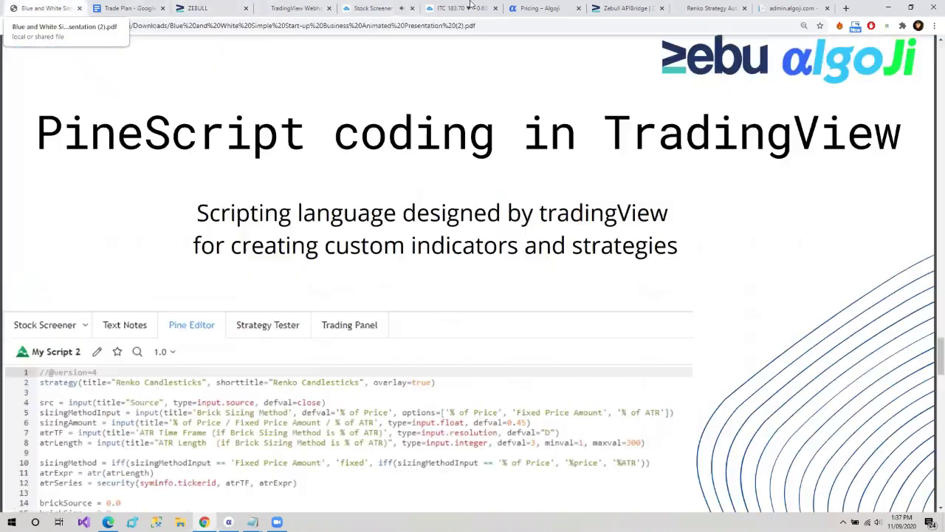
- View earlier bars of the ITC Renko strategy chart in TradingView, and return to the PineScript slide
{"action": "left_click", "coordinate": [467, 7]}
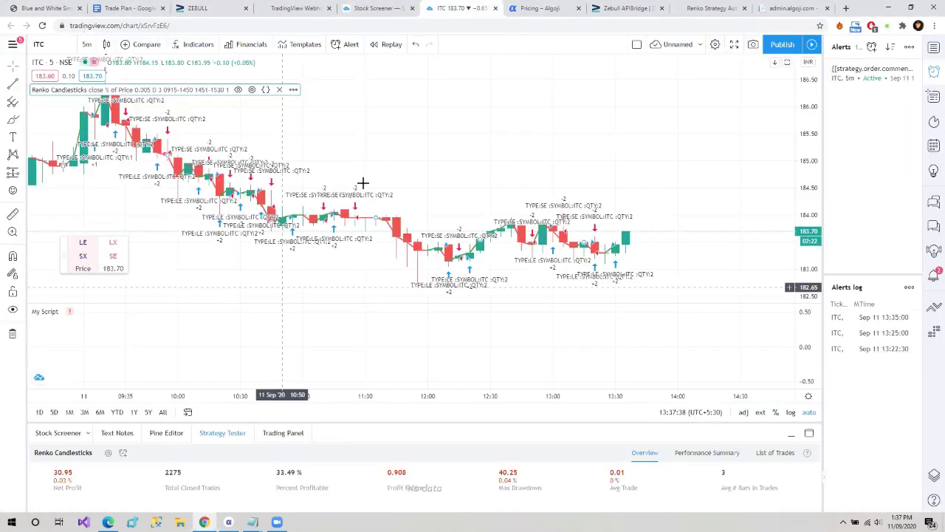
{"action": "left_click_drag", "start_coordinate": [376, 143], "coordinate": [438, 161]}
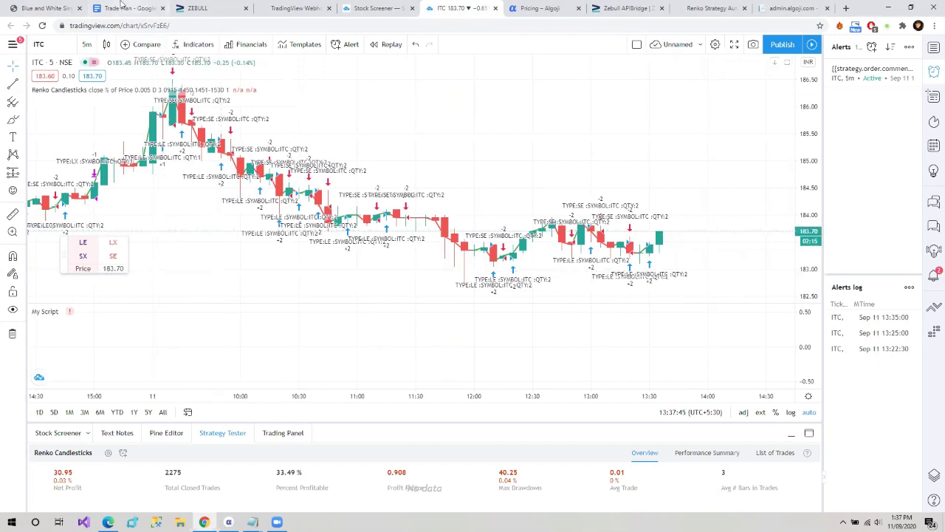
{"action": "left_click", "coordinate": [58, 9]}
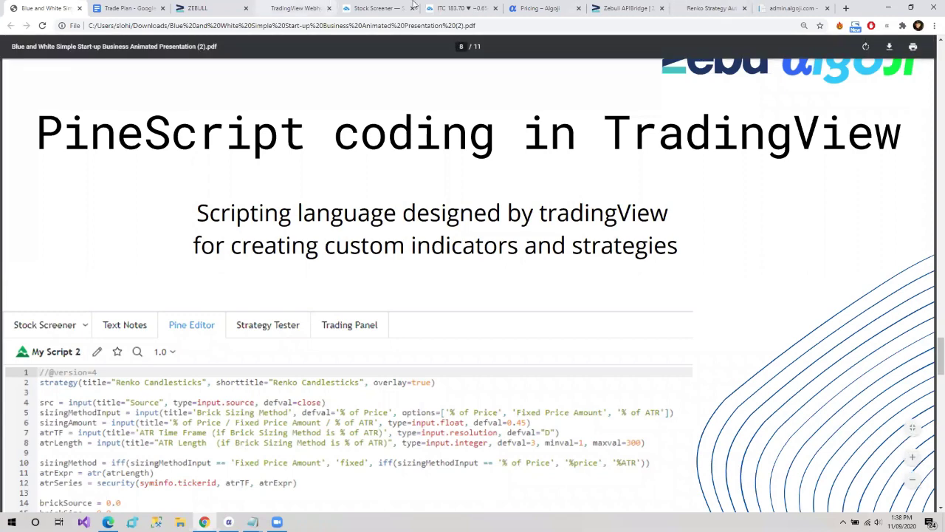
- View the Renko strategy automation article, including its download and chart setup instructions
{"action": "left_click", "coordinate": [705, 8]}
{"action": "scroll", "coordinate": [173, 296], "scroll_direction": "up", "scroll_amount": 3}
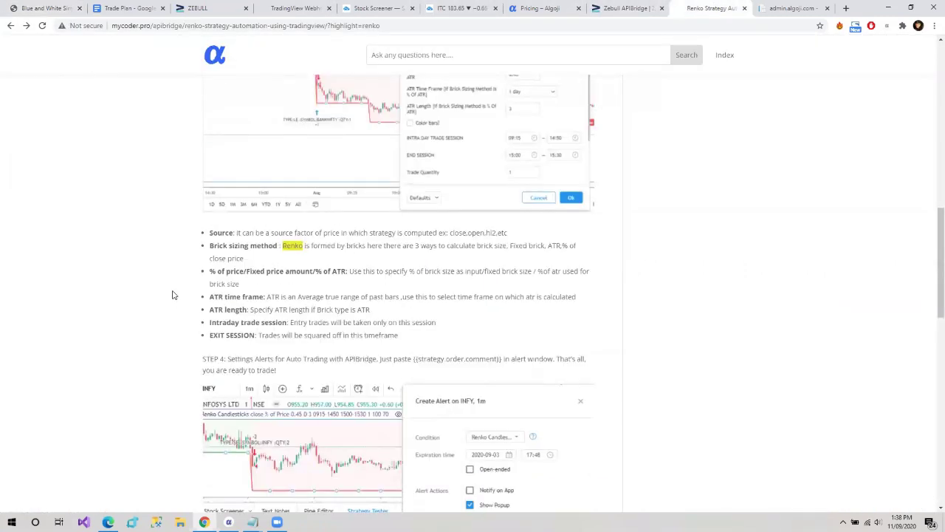
{"action": "scroll", "coordinate": [172, 291], "scroll_direction": "up", "scroll_amount": 5}
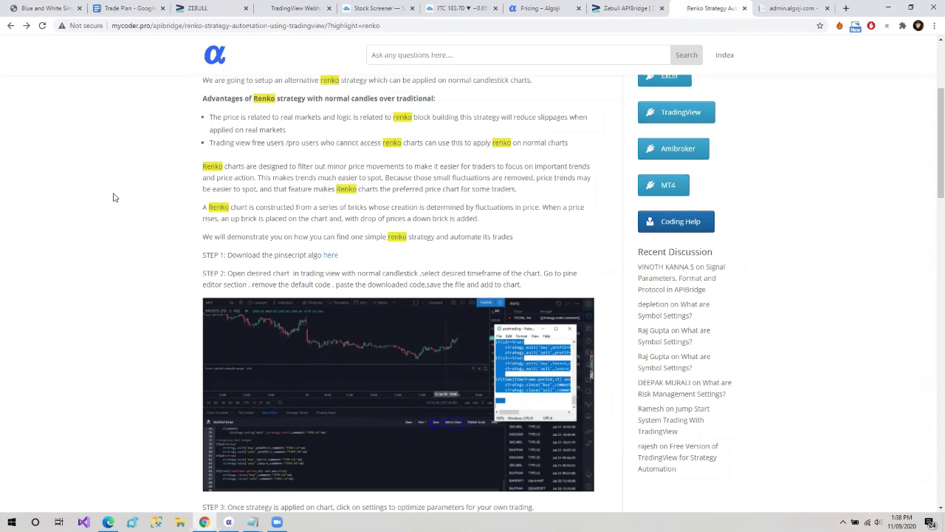
- Return to the PDF presentation and advance from the PineScript slide to the SETUP slide
{"action": "left_click", "coordinate": [45, 8]}
{"action": "scroll", "coordinate": [80, 266], "scroll_direction": "down", "scroll_amount": 1}
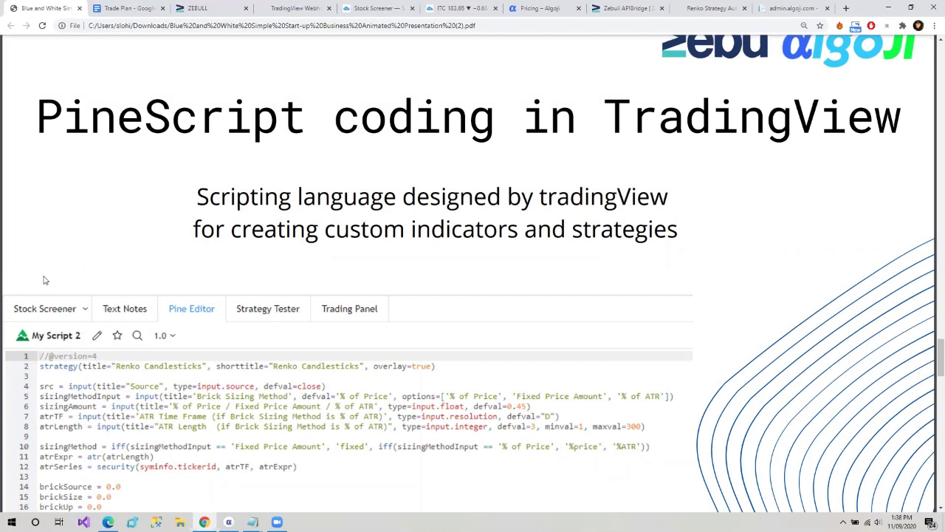
{"action": "scroll", "coordinate": [183, 229], "scroll_direction": "down", "scroll_amount": 1}
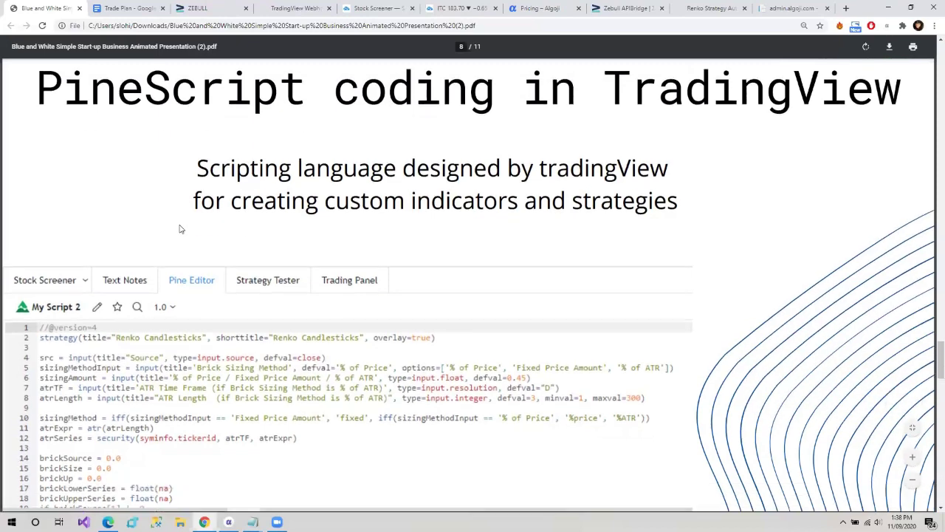
{"action": "scroll", "coordinate": [370, 147], "scroll_direction": "down", "scroll_amount": 3}
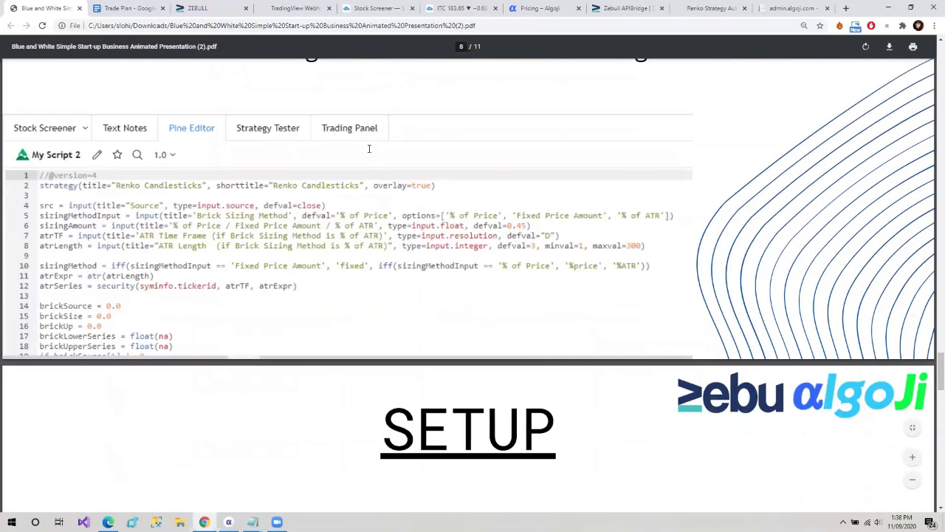
{"action": "scroll", "coordinate": [370, 147], "scroll_direction": "down", "scroll_amount": 3}
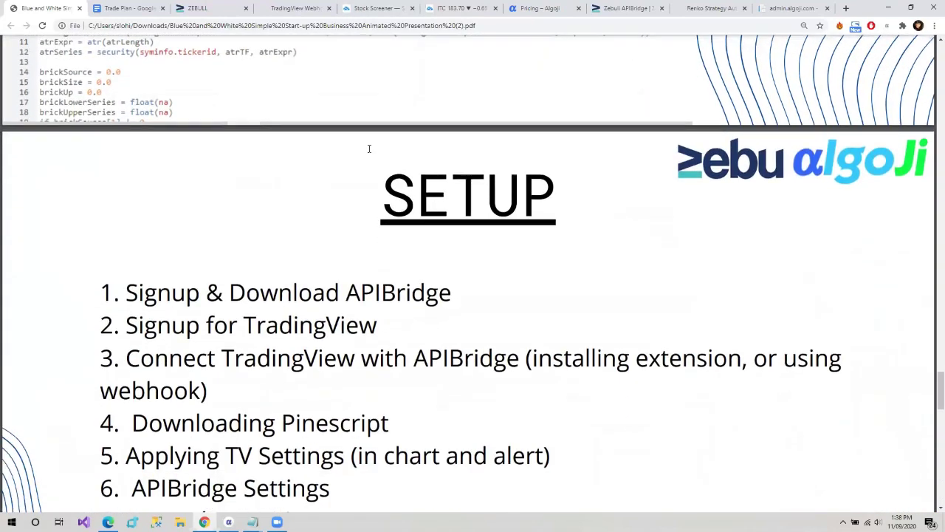
{"action": "scroll", "coordinate": [369, 149], "scroll_direction": "down", "scroll_amount": 1}
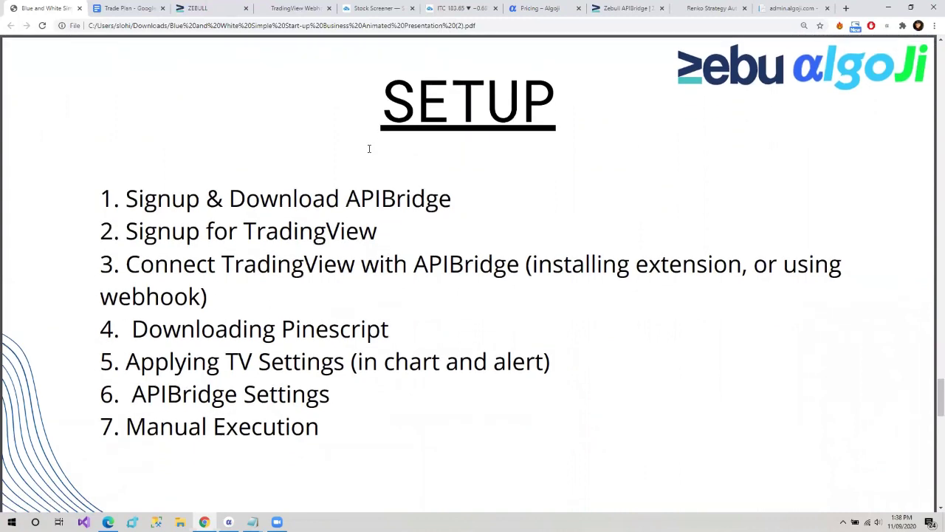
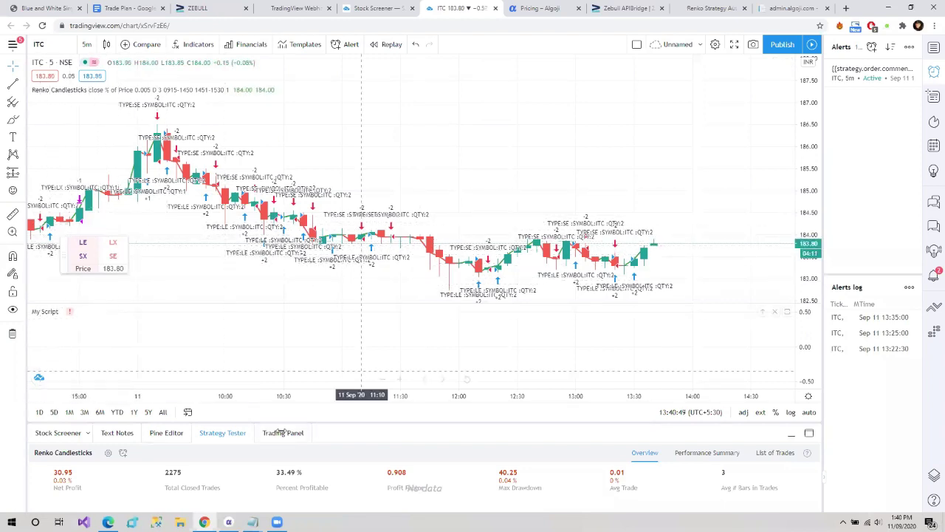
- Switch to Zebull APIBridge and review the message log for the received TradingView signals and paper-trading orders for ITC
{"action": "left_click", "coordinate": [228, 522]}
{"action": "scroll", "coordinate": [192, 473], "scroll_direction": "up", "scroll_amount": 5}
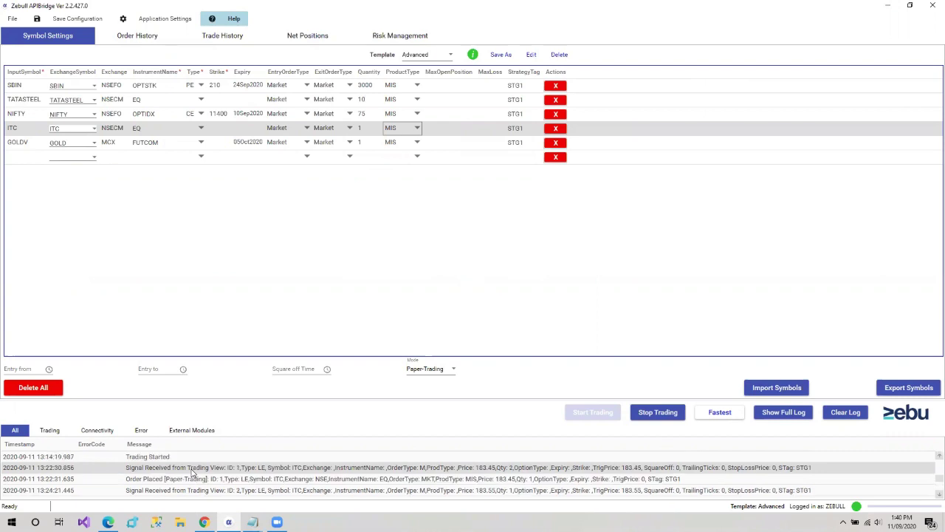
{"action": "scroll", "coordinate": [192, 479], "scroll_direction": "up", "scroll_amount": 1}
{"action": "scroll", "coordinate": [177, 480], "scroll_direction": "down", "scroll_amount": 1}
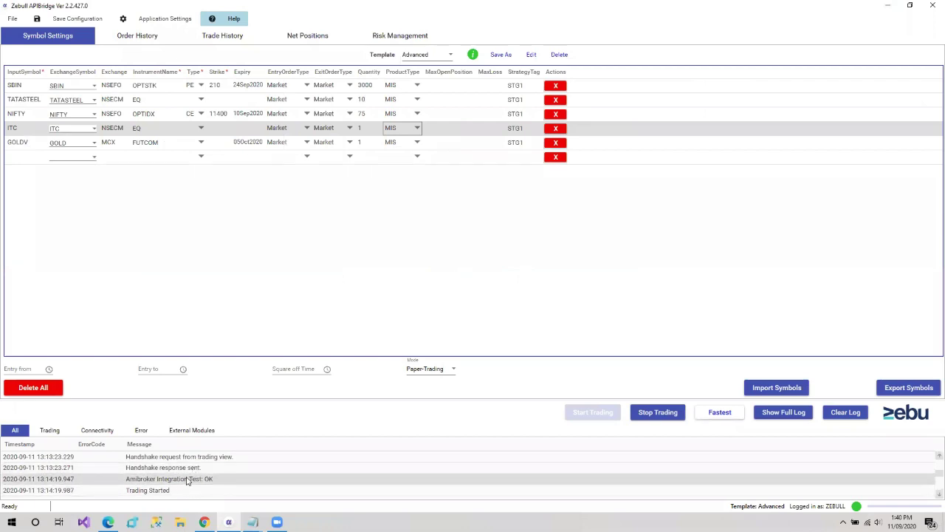
{"action": "scroll", "coordinate": [188, 480], "scroll_direction": "down", "scroll_amount": 1}
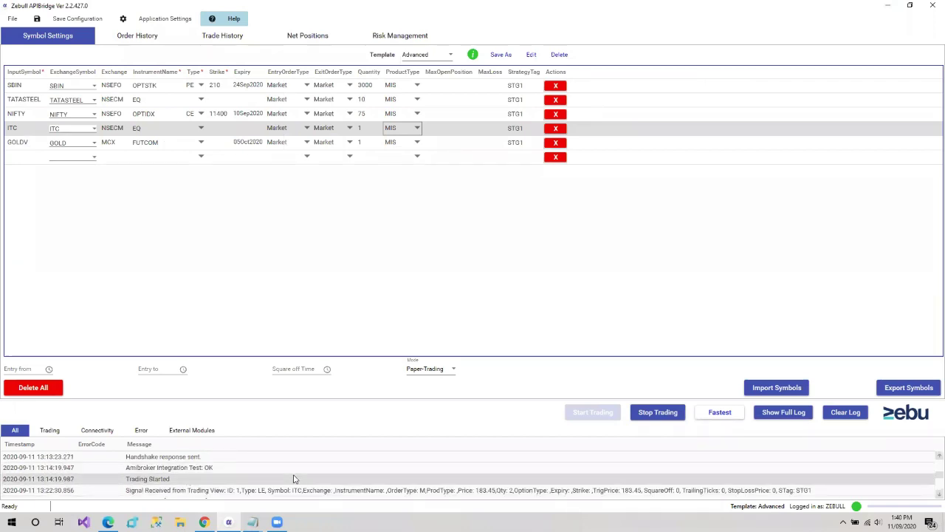
{"action": "scroll", "coordinate": [293, 479], "scroll_direction": "down", "scroll_amount": 4}
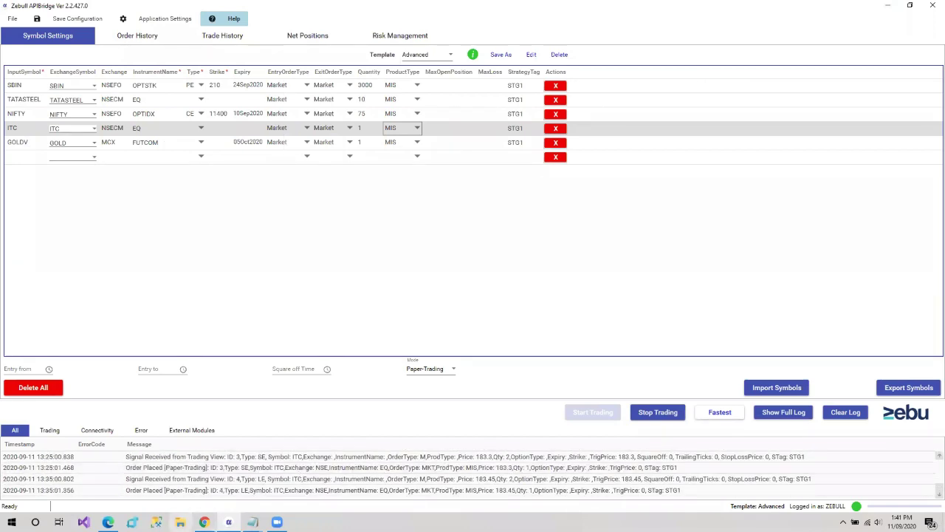
- Return to the SETUP slide of the presentation in Chrome and briefly highlight the "Downloading Pinescript" item
{"action": "left_click", "coordinate": [204, 522]}
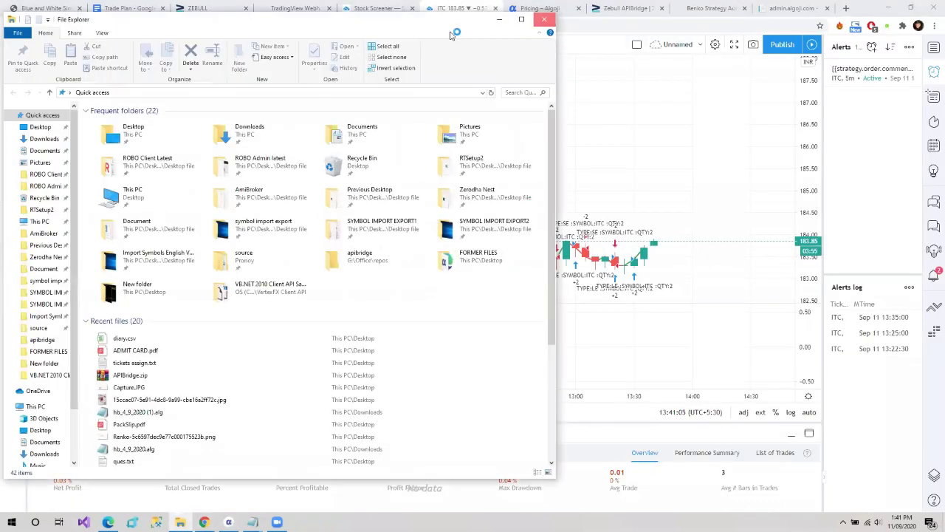
{"action": "left_click", "coordinate": [30, 10]}
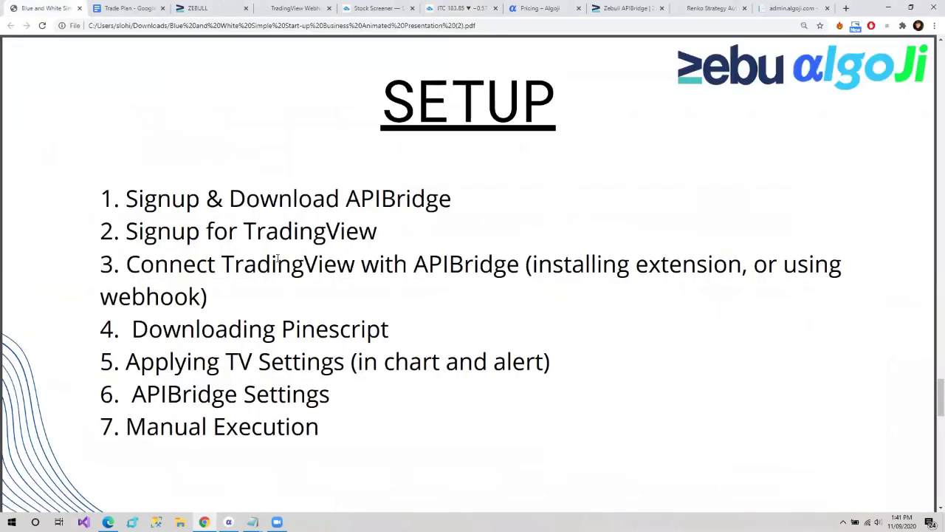
{"action": "mouse_move", "coordinate": [133, 330]}
{"action": "left_mouse_down"}
{"action": "mouse_move", "coordinate": [365, 330]}
{"action": "mouse_move", "coordinate": [121, 335]}
{"action": "left_mouse_up"}
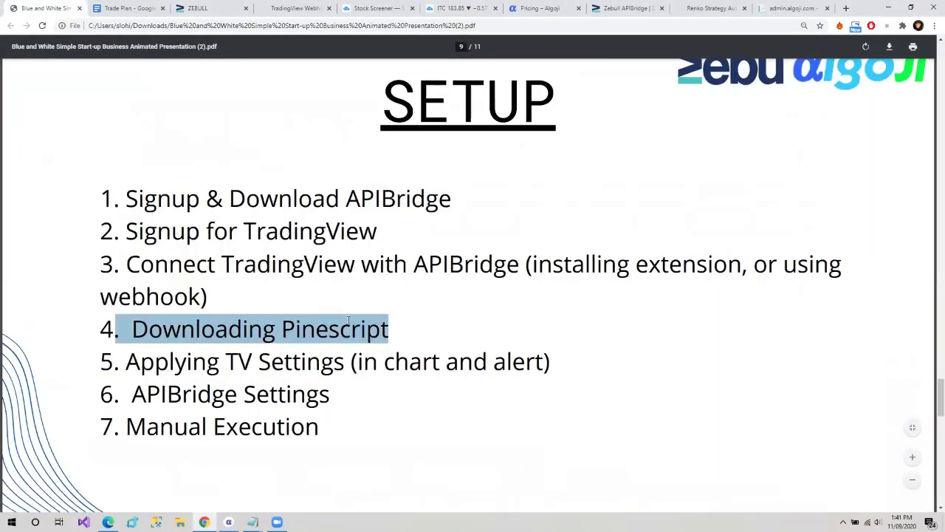
{"action": "left_click", "coordinate": [376, 321]}
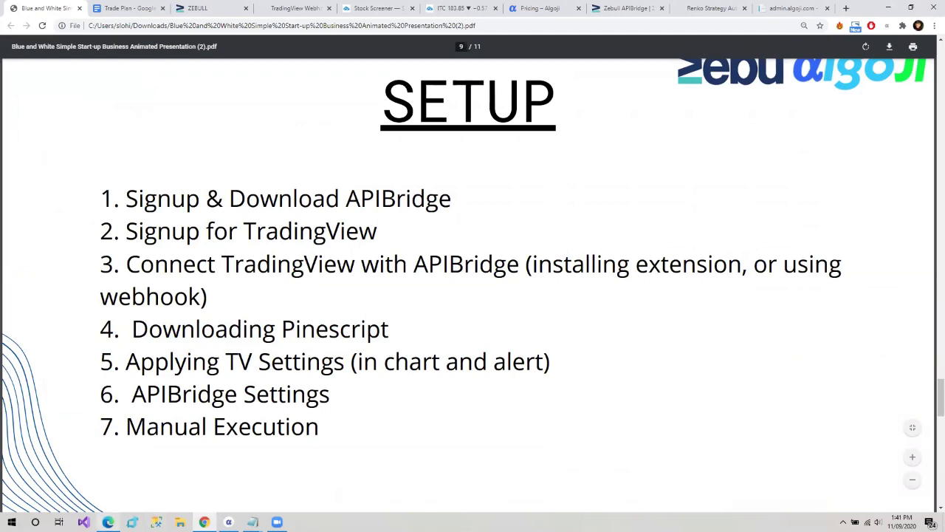
- Switch to the MyCoder help site in Edge and go back to the APIBridge Help Center home page
{"action": "left_click", "coordinate": [107, 522]}
{"action": "left_click", "coordinate": [452, 63]}
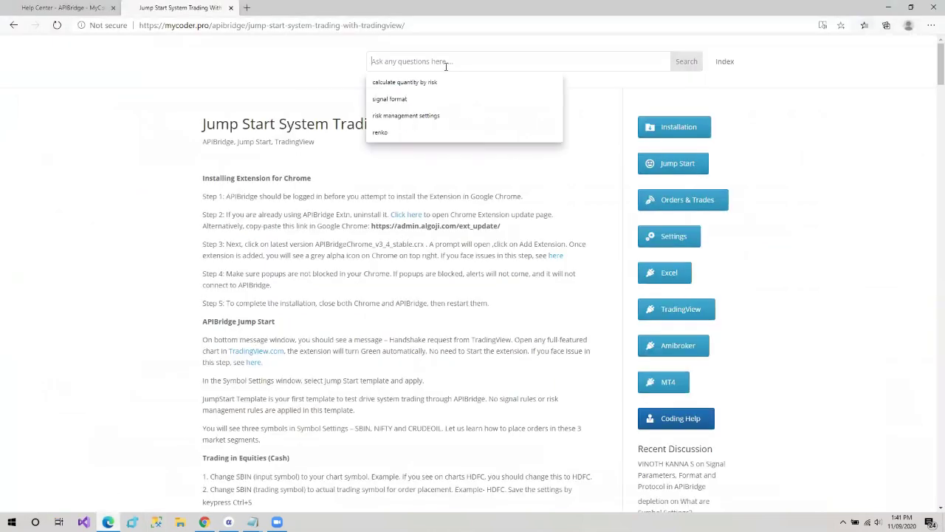
{"action": "left_click", "coordinate": [206, 112]}
{"action": "left_click", "coordinate": [14, 26]}
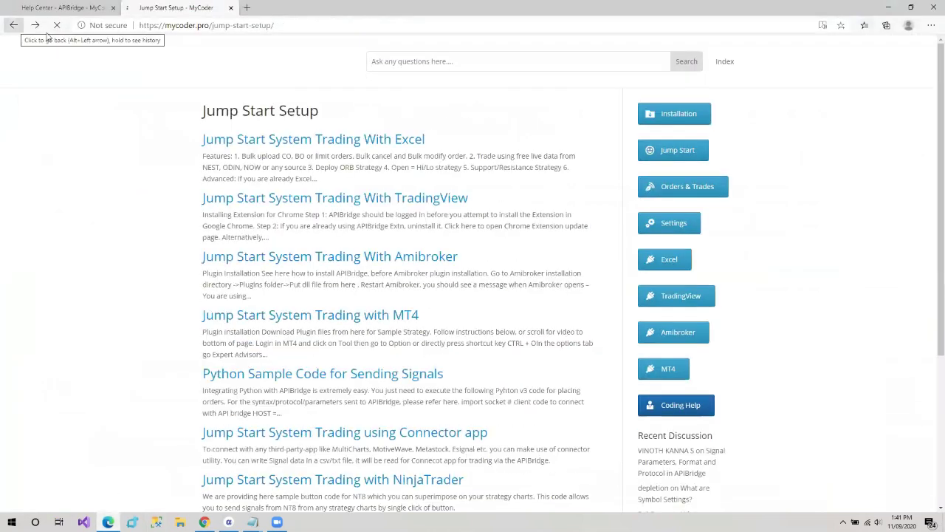
{"action": "left_click", "coordinate": [13, 26]}
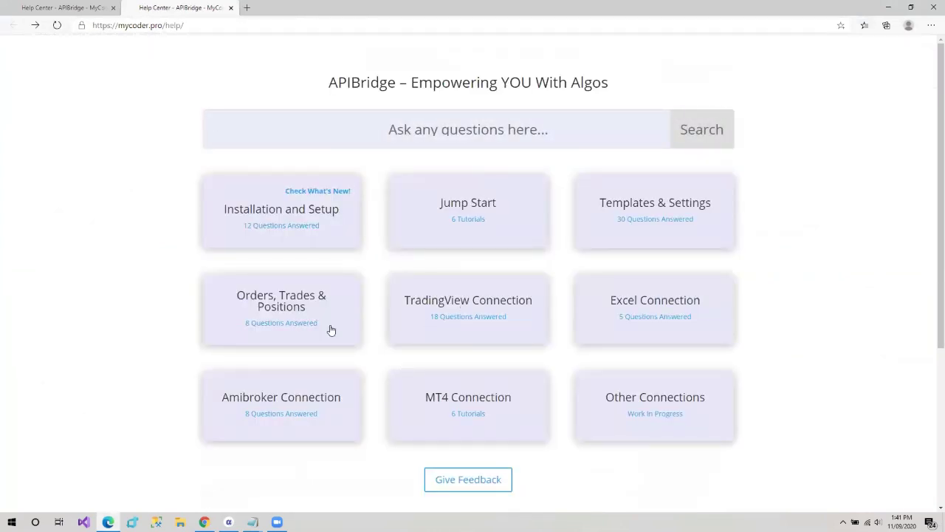
- Open the TradingView Connection help section and browse its list of strategy automation articles
{"action": "left_click", "coordinate": [443, 299]}
{"action": "scroll", "coordinate": [258, 292], "scroll_direction": "down", "scroll_amount": 5}
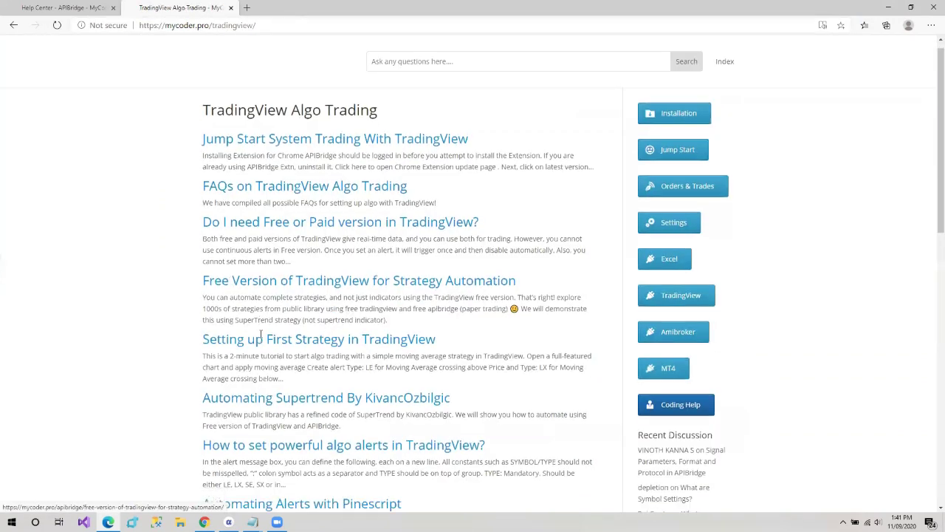
{"action": "scroll", "coordinate": [267, 326], "scroll_direction": "down", "scroll_amount": 1}
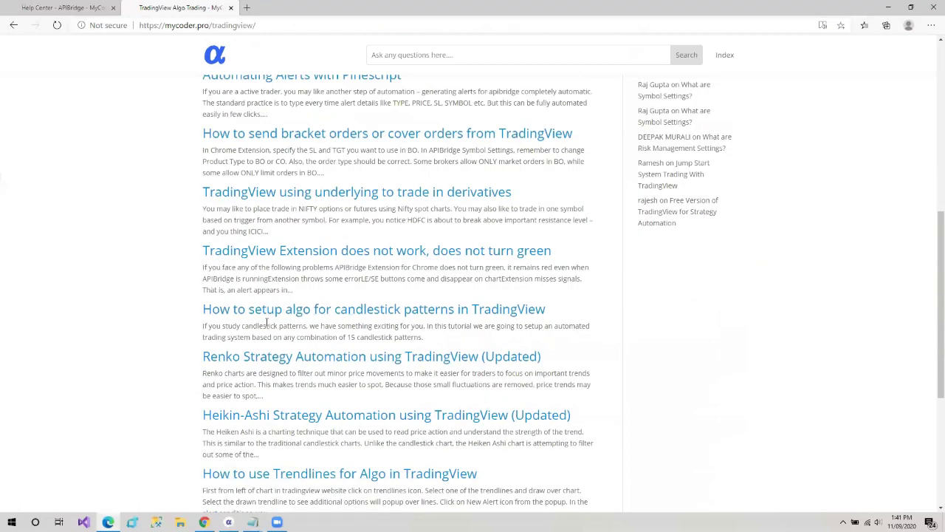
{"action": "scroll", "coordinate": [267, 326], "scroll_direction": "up", "scroll_amount": 3}
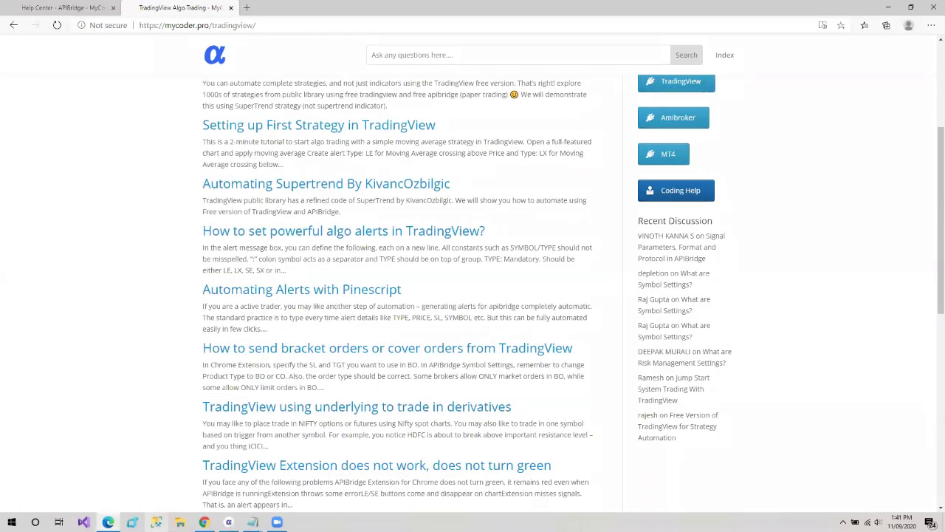
- Switch to the Renko article in Chrome, view the PineScript code linked in STEP 1, and return to the article
{"action": "key", "text": "alt+Tab"}
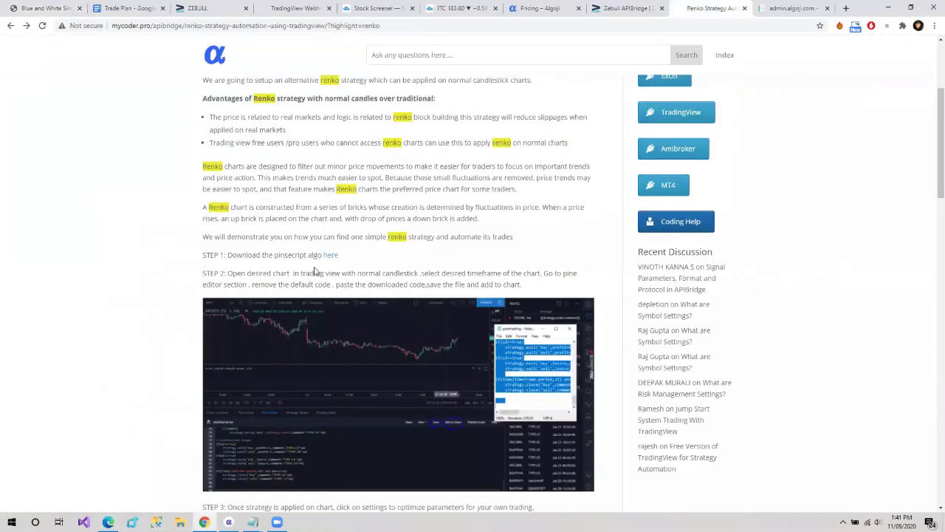
{"action": "scroll", "coordinate": [318, 251], "scroll_direction": "down", "scroll_amount": 1}
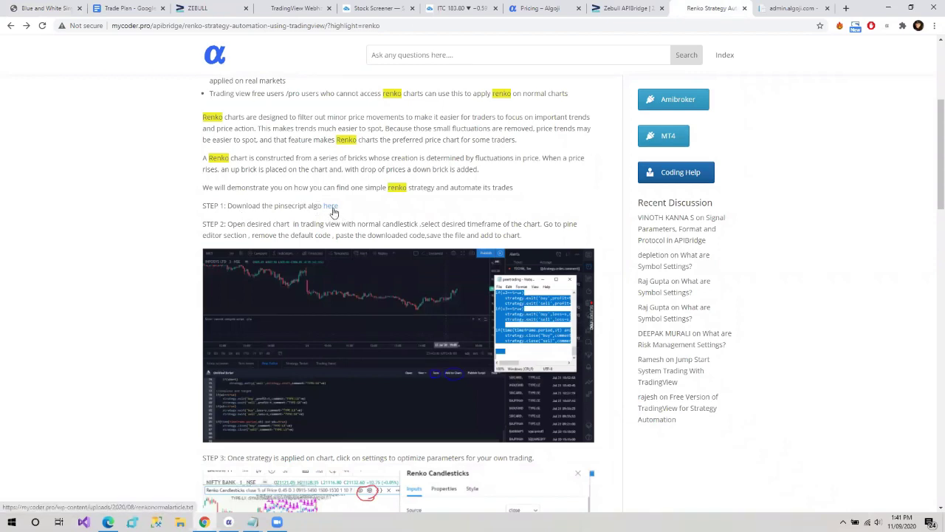
{"action": "left_click", "coordinate": [332, 211]}
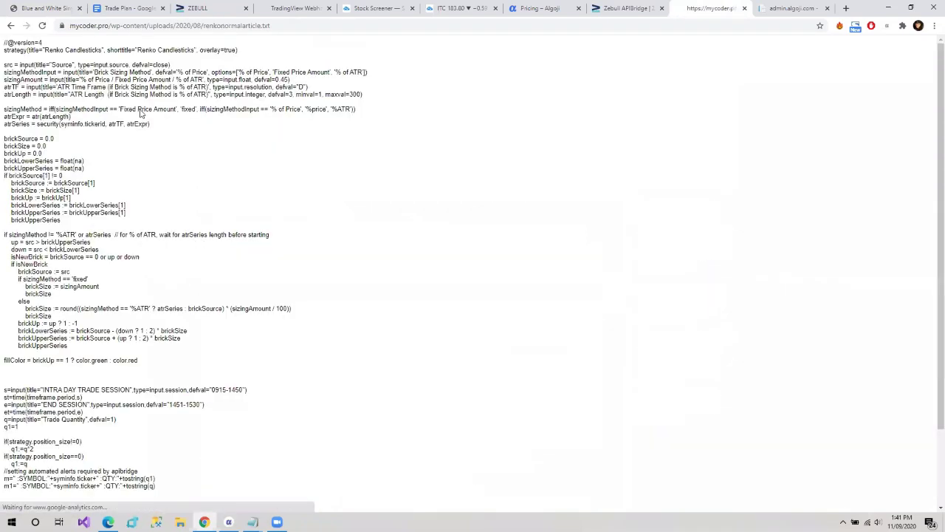
{"action": "left_click", "coordinate": [12, 26]}
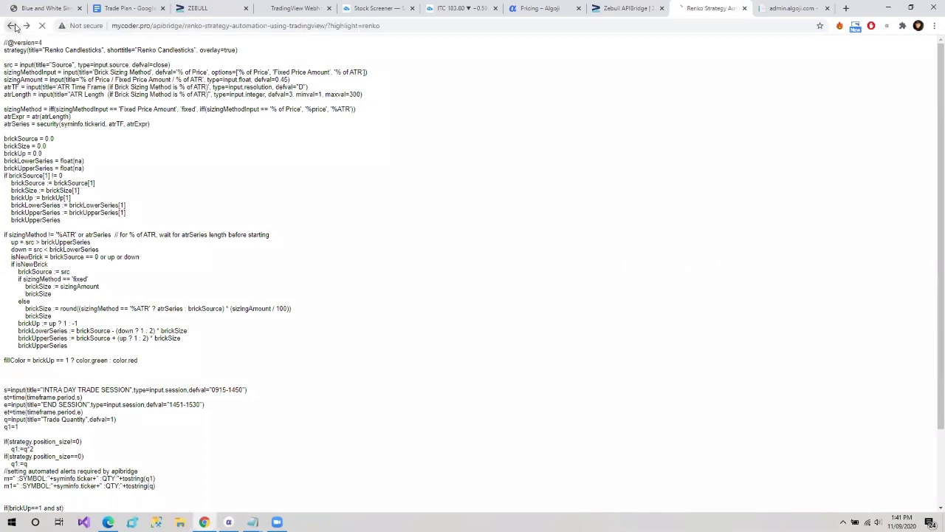
- Show the Renko Candlesticks strategy code in TradingView's Pine Editor on the ITC chart and view it from its first line
{"action": "left_click", "coordinate": [441, 6]}
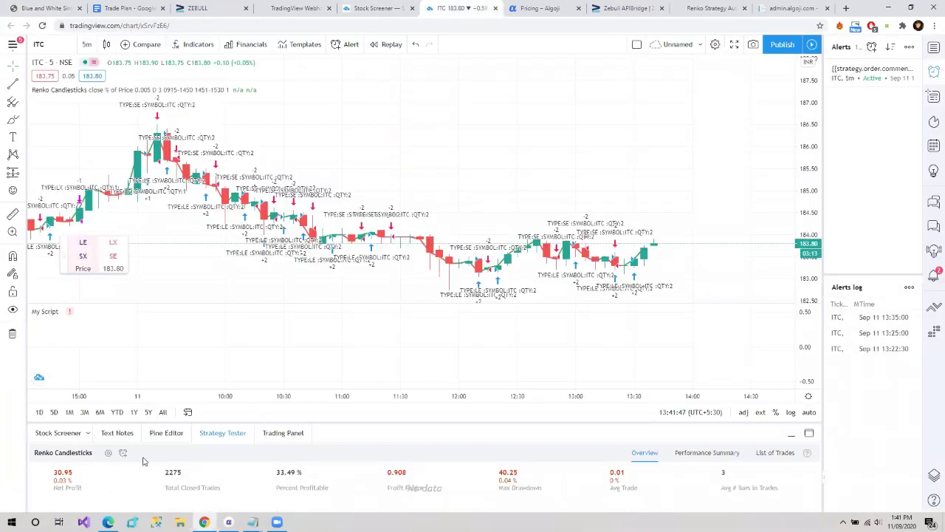
{"action": "left_click", "coordinate": [166, 433]}
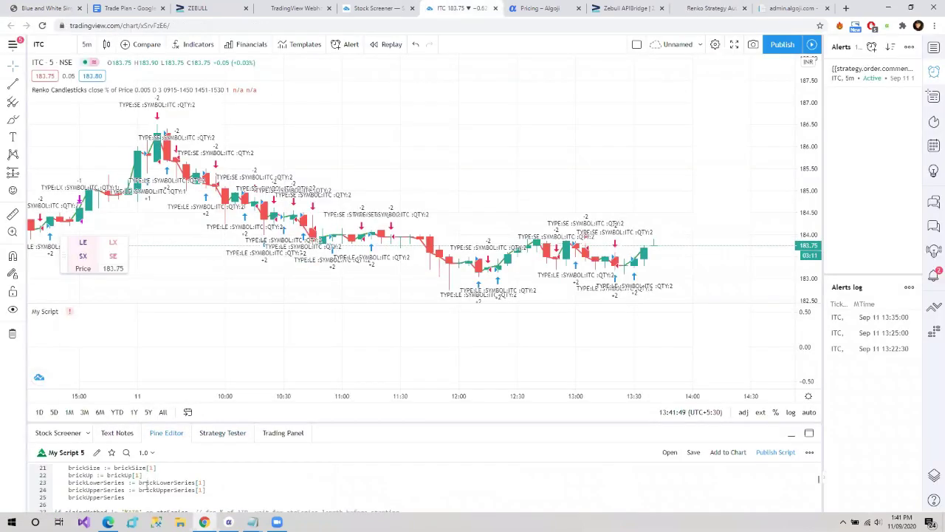
{"action": "scroll", "coordinate": [152, 495], "scroll_direction": "down", "scroll_amount": 3}
{"action": "scroll", "coordinate": [153, 497], "scroll_direction": "up", "scroll_amount": 8}
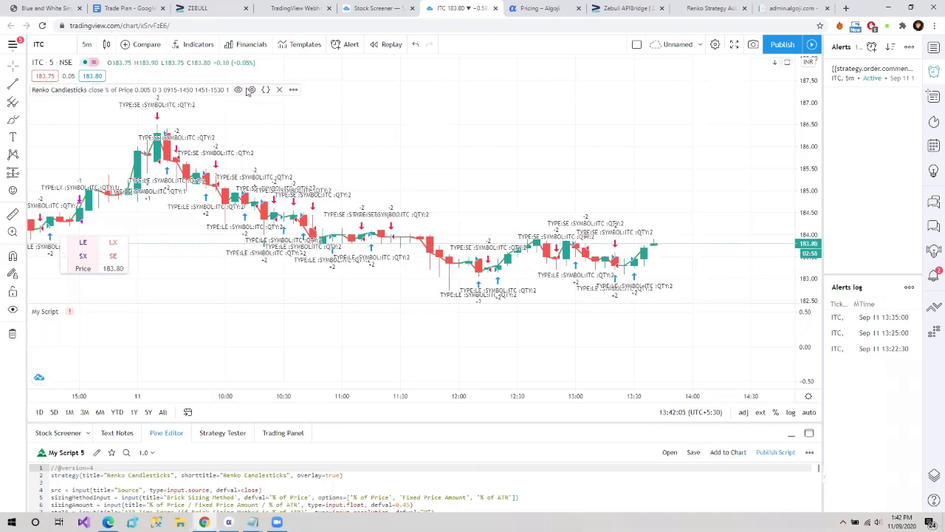
- Review and accept the Renko Candlesticks input settings, and open the creation of a new alert on that strategy
{"action": "left_click", "coordinate": [252, 90]}
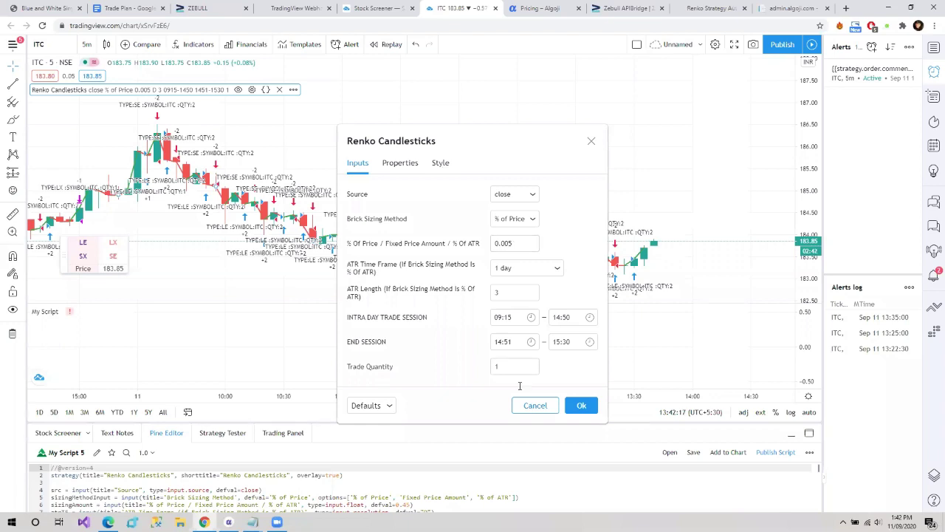
{"action": "left_click", "coordinate": [582, 408]}
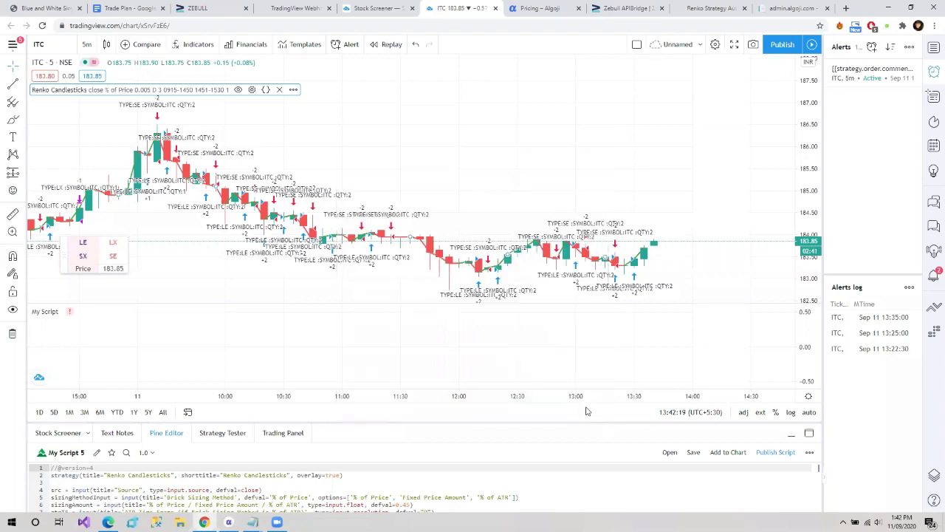
{"action": "left_click", "coordinate": [293, 89]}
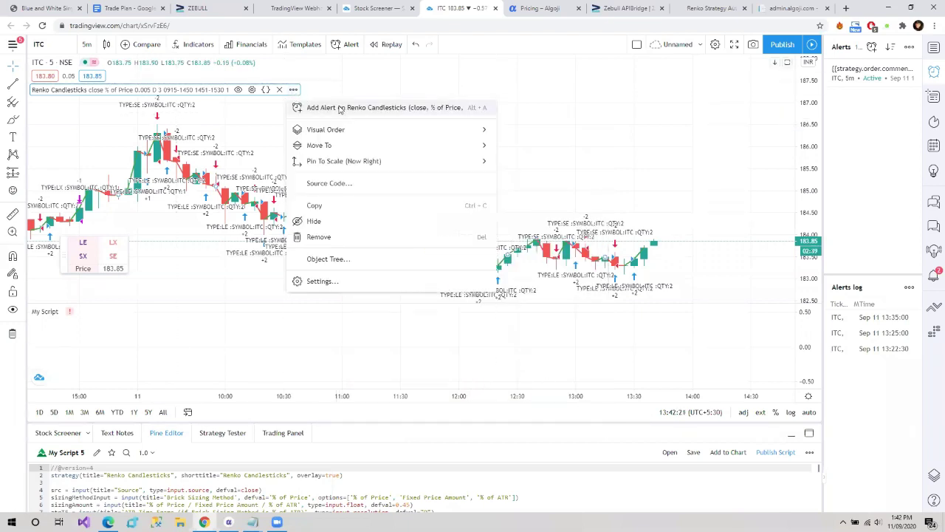
{"action": "left_click", "coordinate": [339, 107]}
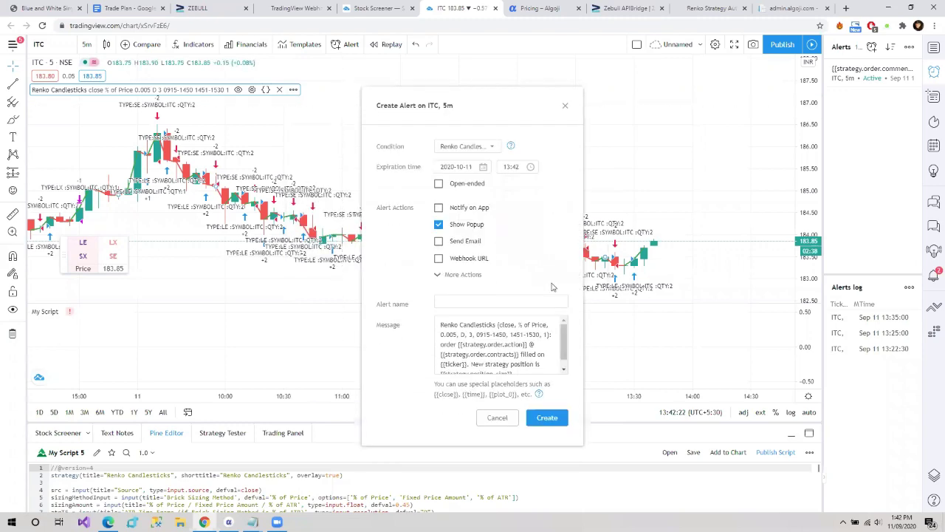
- Copy the {{strategy.order.comment}} placeholder from STEP 4 of the Renko strategy article
{"action": "left_click", "coordinate": [707, 8]}
{"action": "scroll", "coordinate": [383, 314], "scroll_direction": "down", "scroll_amount": 5}
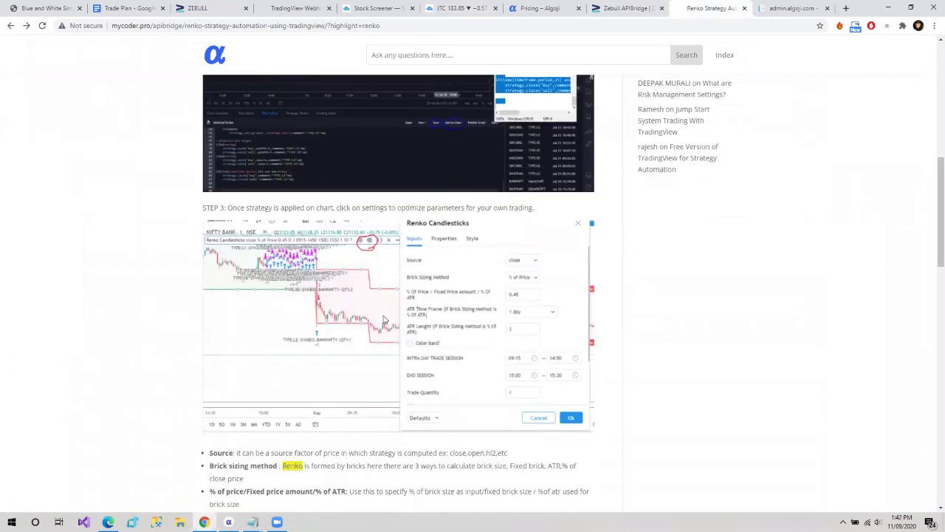
{"action": "scroll", "coordinate": [384, 322], "scroll_direction": "down", "scroll_amount": 3}
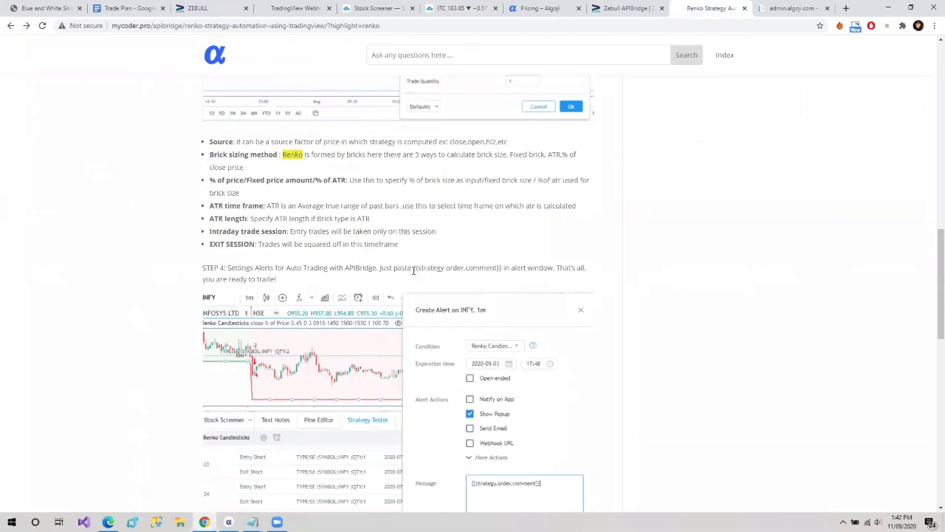
{"action": "left_click_drag", "start_coordinate": [413, 270], "coordinate": [502, 275]}
{"action": "key", "text": "ctrl+c"}
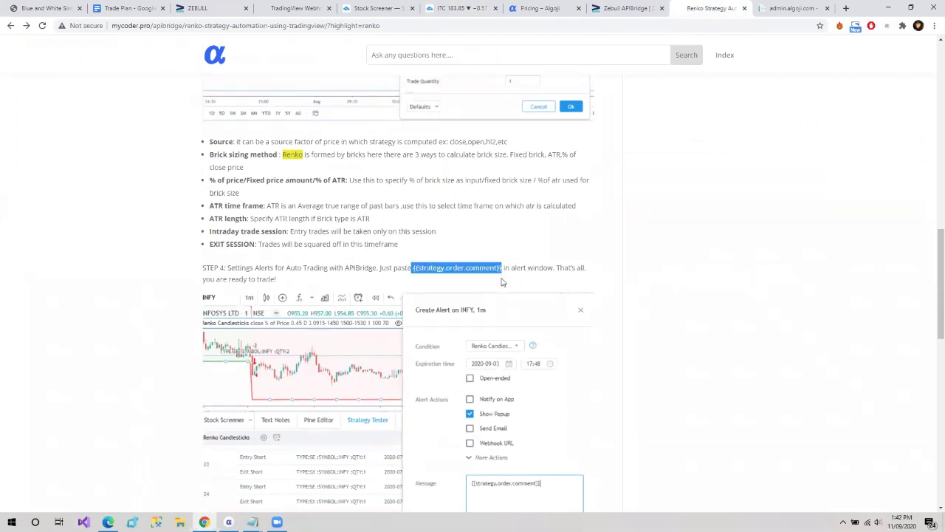
{"action": "left_click", "coordinate": [501, 282]}
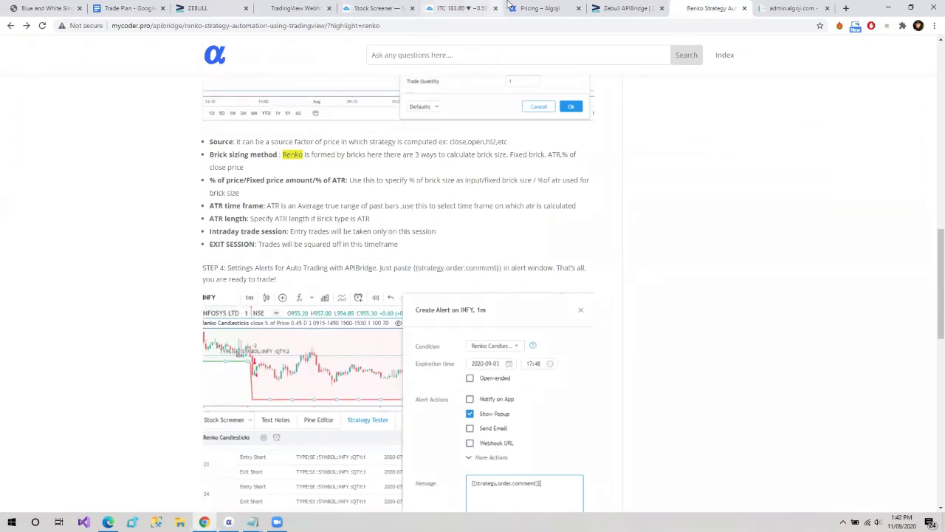
- Try to create the ITC Renko alert with {{strategy.order.comment}} as its entire message, dismiss the upgrade offer and cancel the alert
{"action": "left_click", "coordinate": [456, 8]}
{"action": "left_click", "coordinate": [470, 345]}
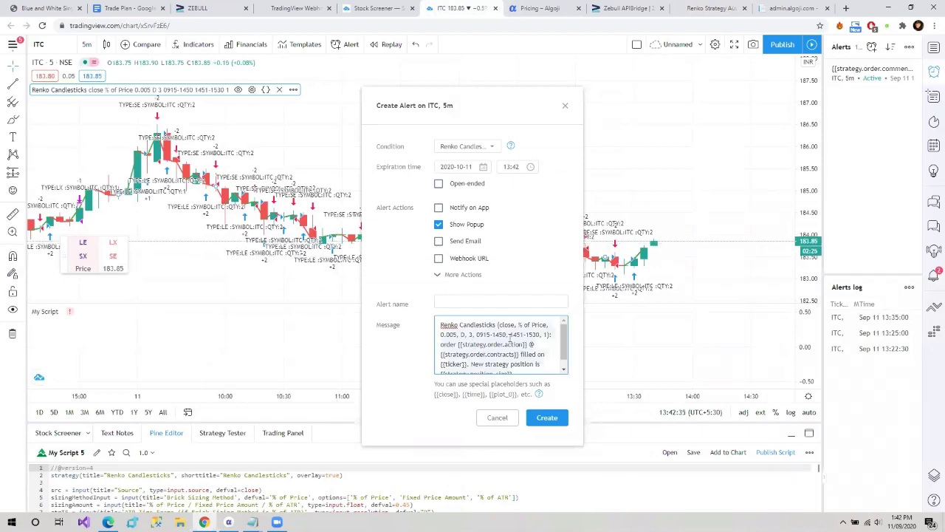
{"action": "key", "text": "ctrl+a"}
{"action": "key", "text": "ctrl+v"}
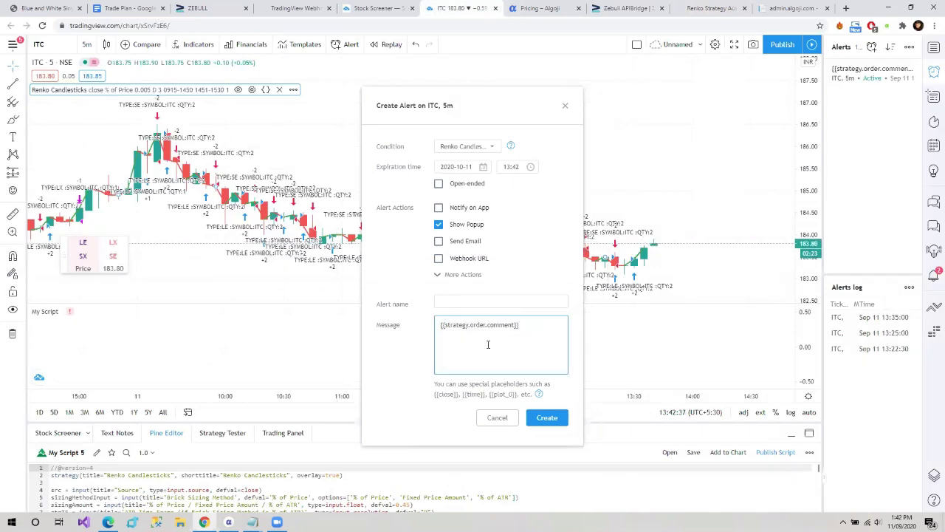
{"action": "left_click", "coordinate": [546, 417]}
{"action": "left_click", "coordinate": [527, 313]}
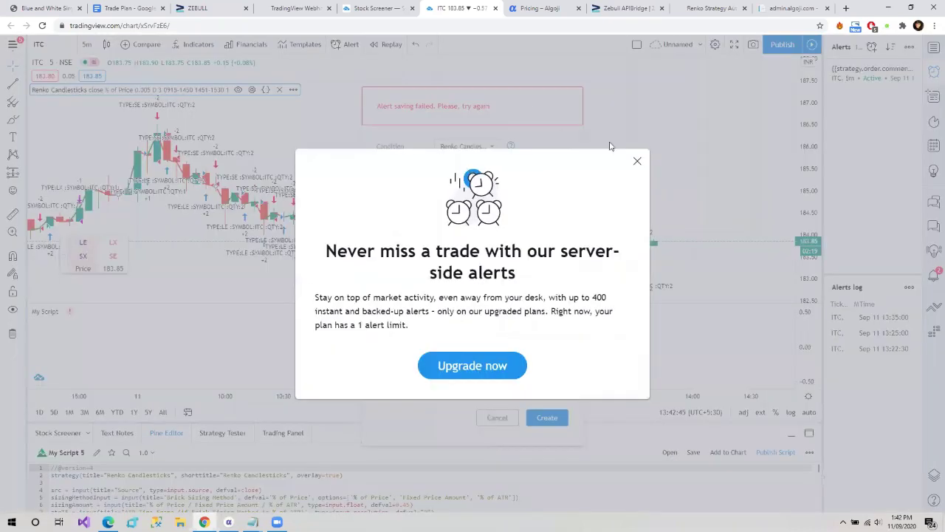
{"action": "left_click", "coordinate": [632, 163]}
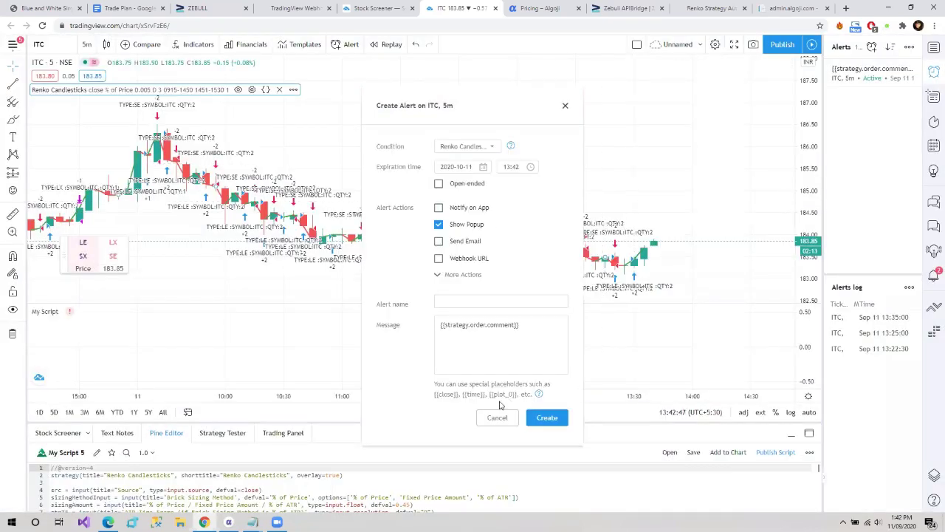
{"action": "left_click", "coordinate": [494, 417]}
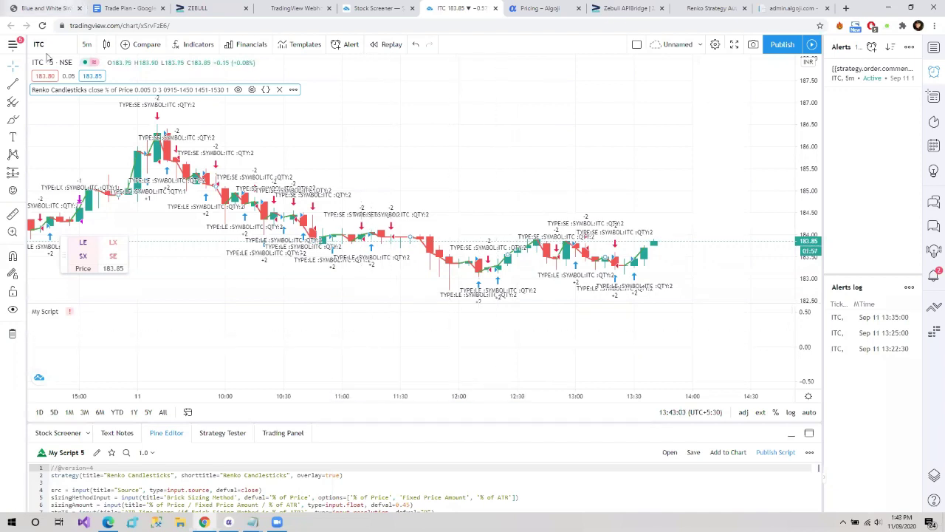
- Look at the ITC symbol in TradingView's symbol search and in the Zebull APIBridge symbol list, and return to the chart
{"action": "left_click", "coordinate": [41, 44]}
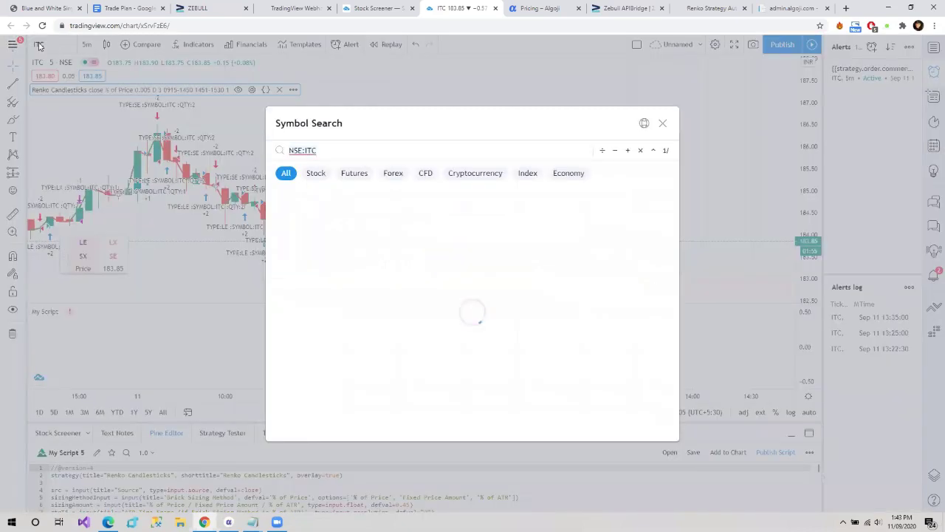
{"action": "key", "text": "Escape"}
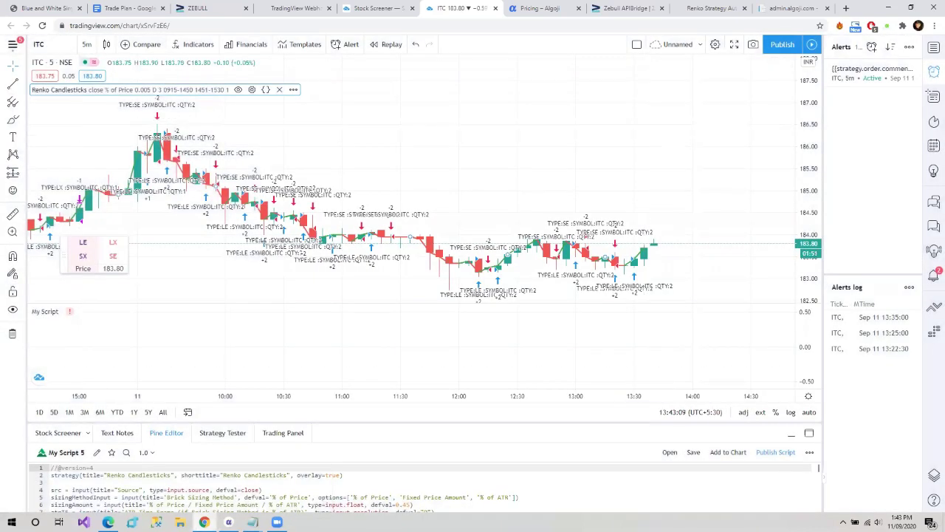
{"action": "key", "text": "alt+Tab"}
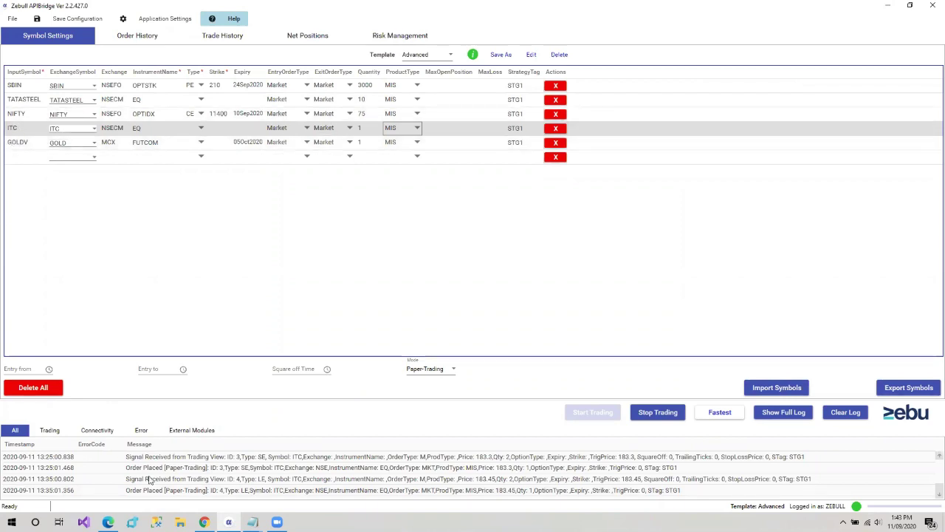
{"action": "left_click", "coordinate": [204, 522]}
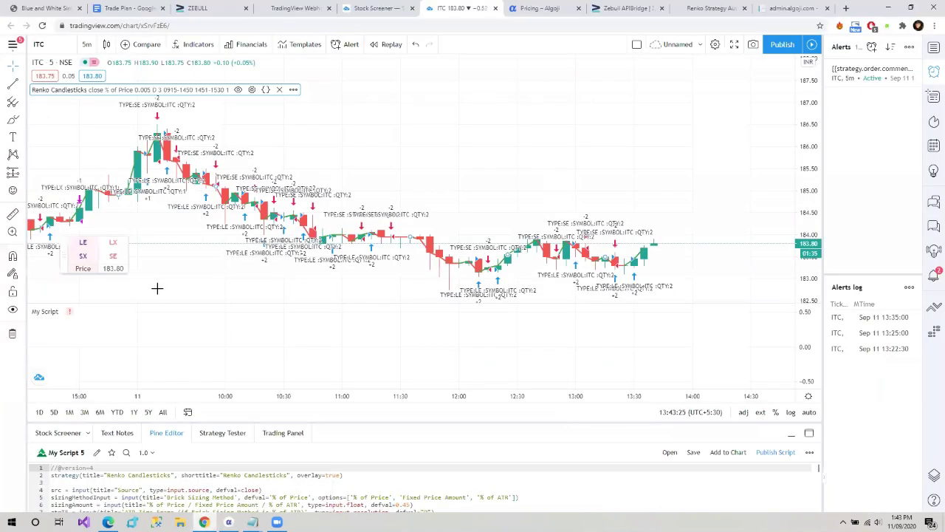
- Show the SETUP slide in the presentation PDF and highlight the Downloading Pinescript, Applying TV Settings and APIBridge Settings items in turn
{"action": "key", "text": "ctrl+1"}
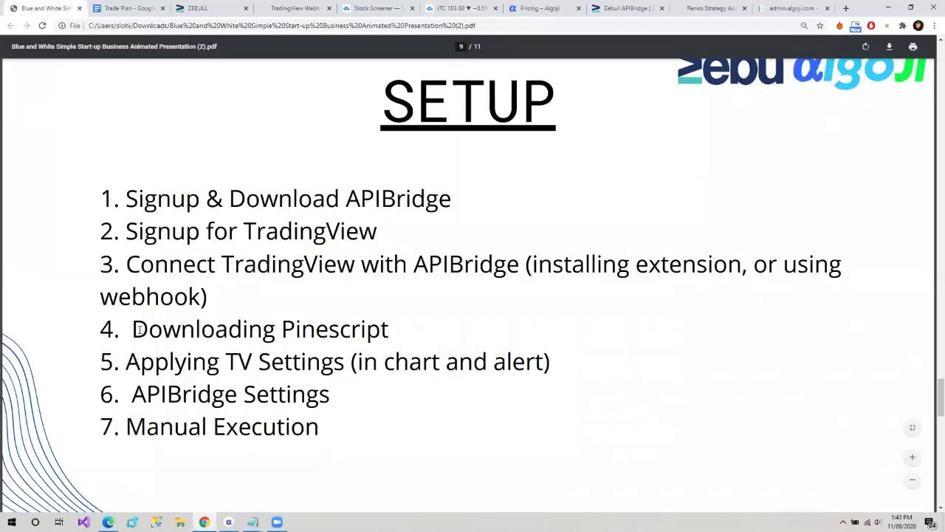
{"action": "left_click_drag", "start_coordinate": [133, 330], "coordinate": [393, 331]}
{"action": "left_click", "coordinate": [411, 342]}
{"action": "left_click_drag", "start_coordinate": [121, 364], "coordinate": [359, 370]}
{"action": "left_click", "coordinate": [384, 394]}
{"action": "left_click_drag", "start_coordinate": [121, 396], "coordinate": [332, 399]}
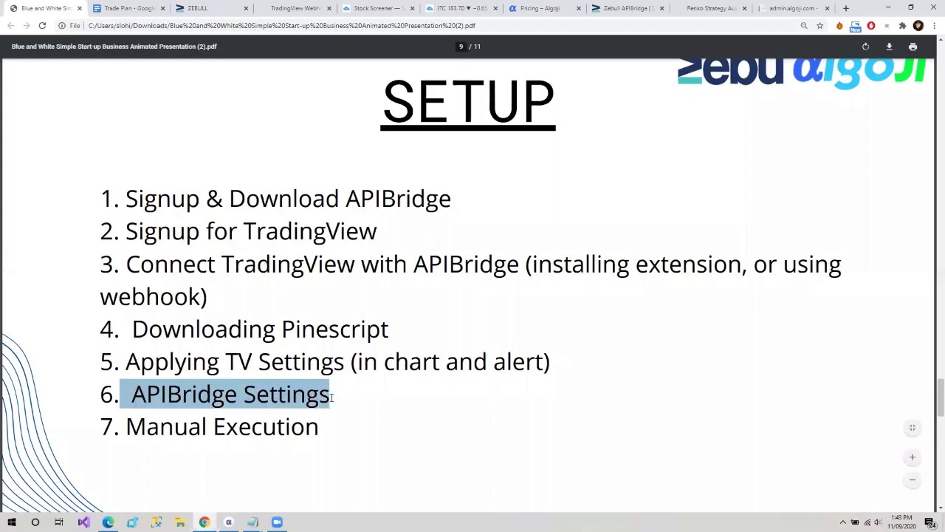
{"action": "left_click", "coordinate": [314, 464]}
- Switch to Zebull APIBridge, view the risk management limits per strategy tag, and open the application settings, accepting the disclaimer
{"action": "left_click", "coordinate": [228, 521]}
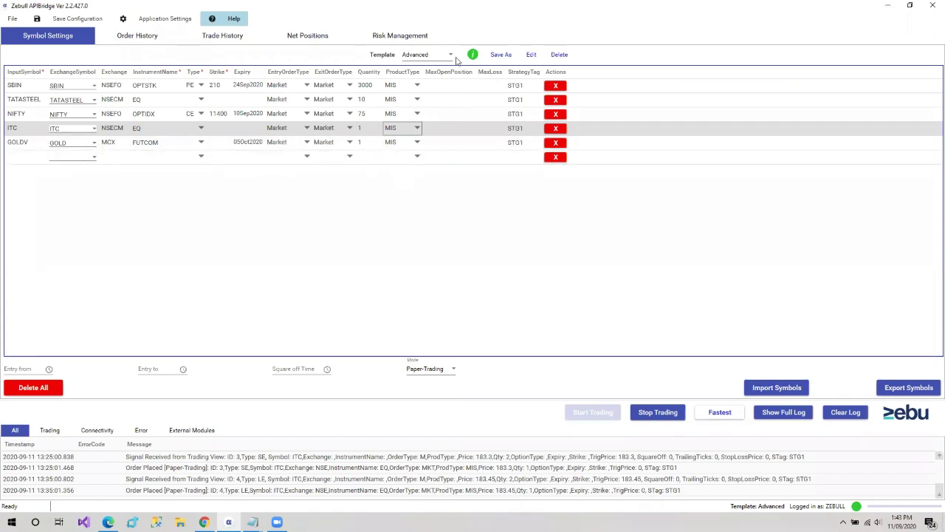
{"action": "left_click", "coordinate": [392, 38]}
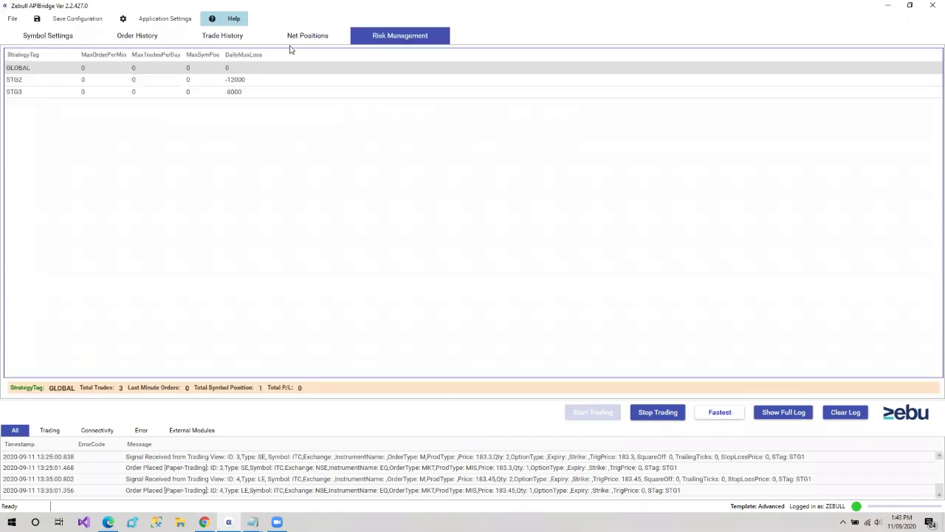
{"action": "left_click", "coordinate": [172, 18]}
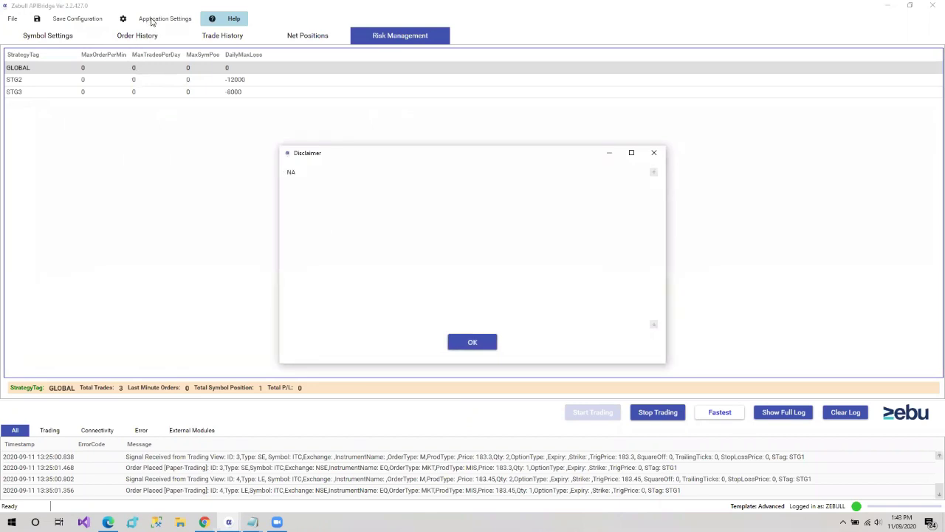
{"action": "left_click", "coordinate": [463, 348]}
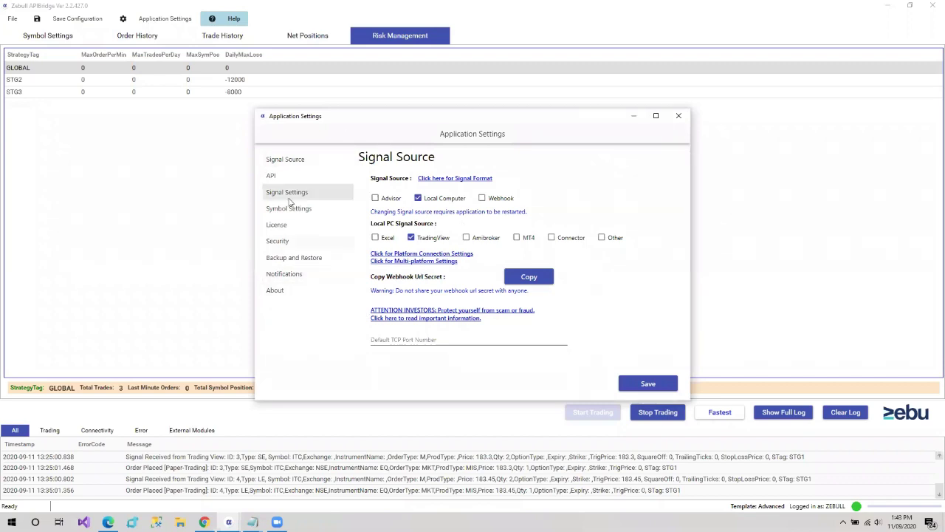
- Review the signal source, signal, symbol and notification pages of the application settings, close them and return to the symbol settings
{"action": "left_click", "coordinate": [291, 160]}
{"action": "left_click", "coordinate": [300, 193]}
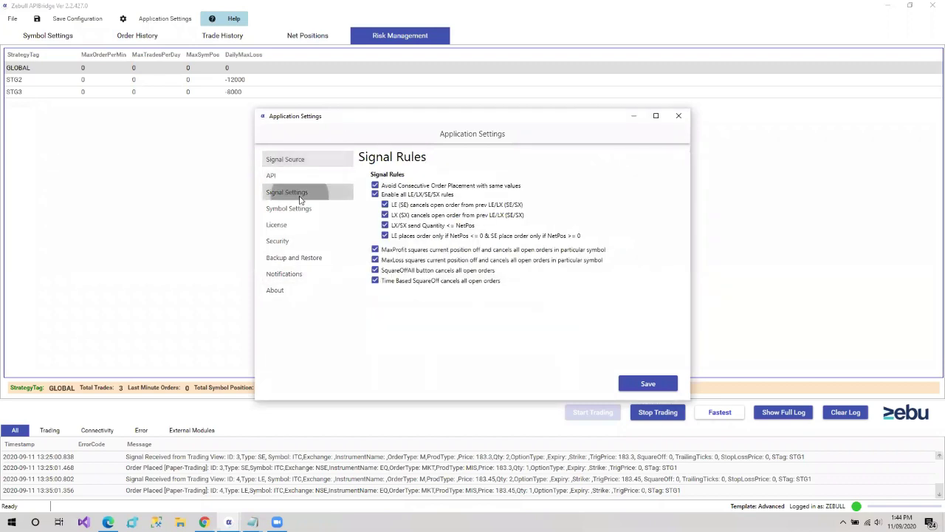
{"action": "left_click", "coordinate": [300, 210]}
{"action": "left_click", "coordinate": [288, 274]}
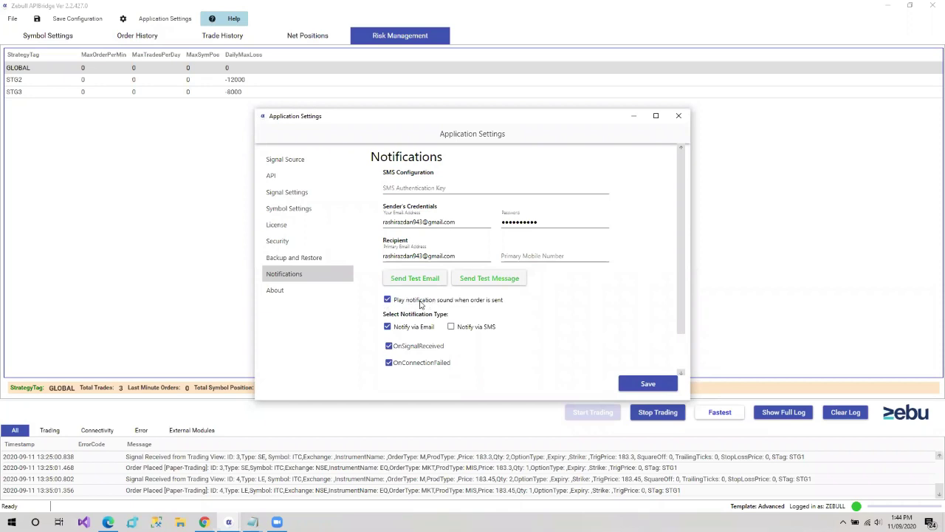
{"action": "left_click", "coordinate": [678, 115]}
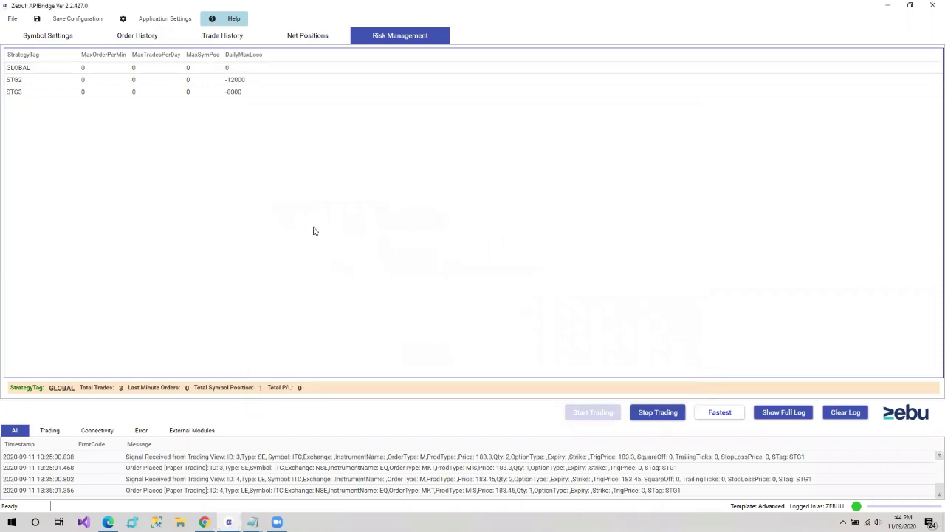
{"action": "left_click", "coordinate": [42, 37]}
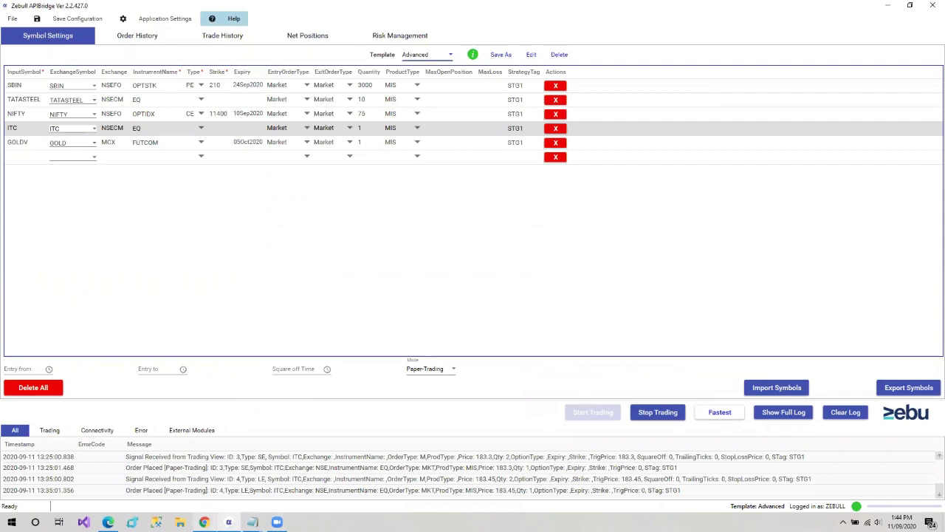